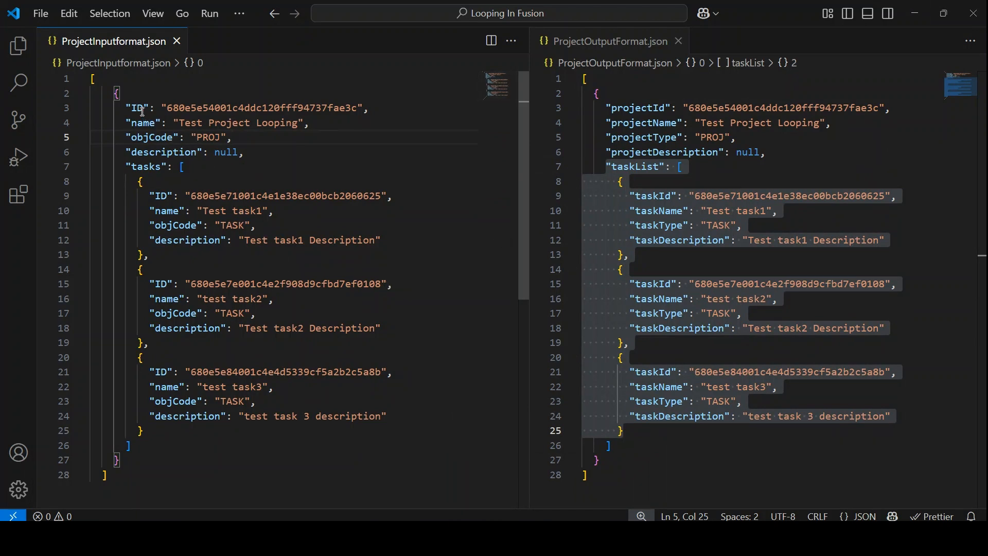
Examine the overall structure of ProjectInputformat.json, including its project fields and task objects, alongside ProjectOutputFormat.json.
drag(129, 107, 252, 150)
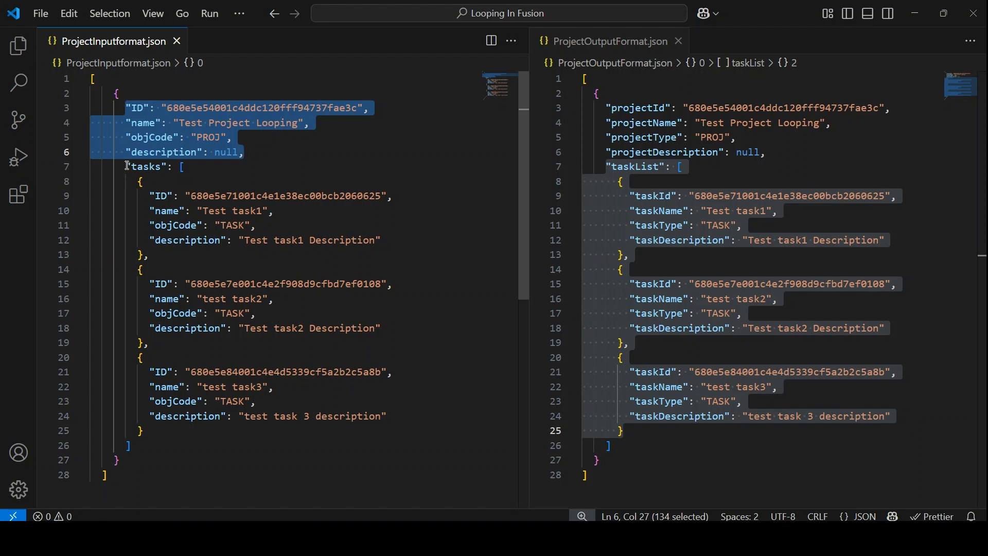
drag(138, 181, 180, 428)
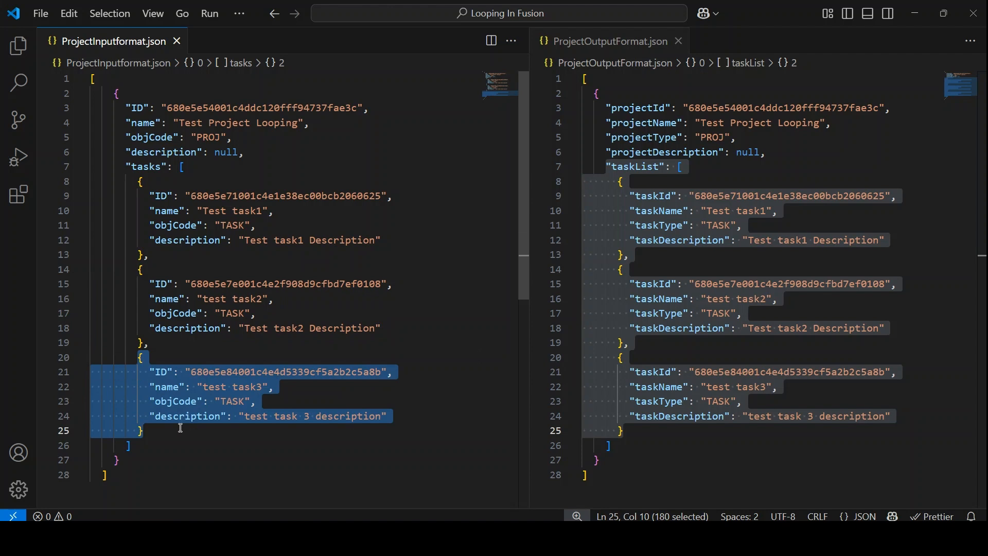
drag(127, 472, 68, 78)
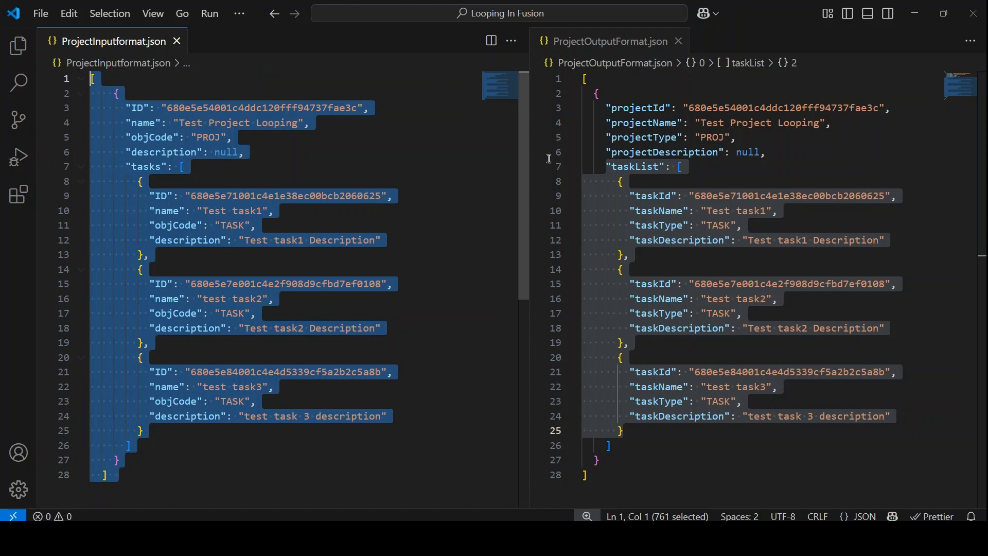
click(574, 78)
click(574, 79)
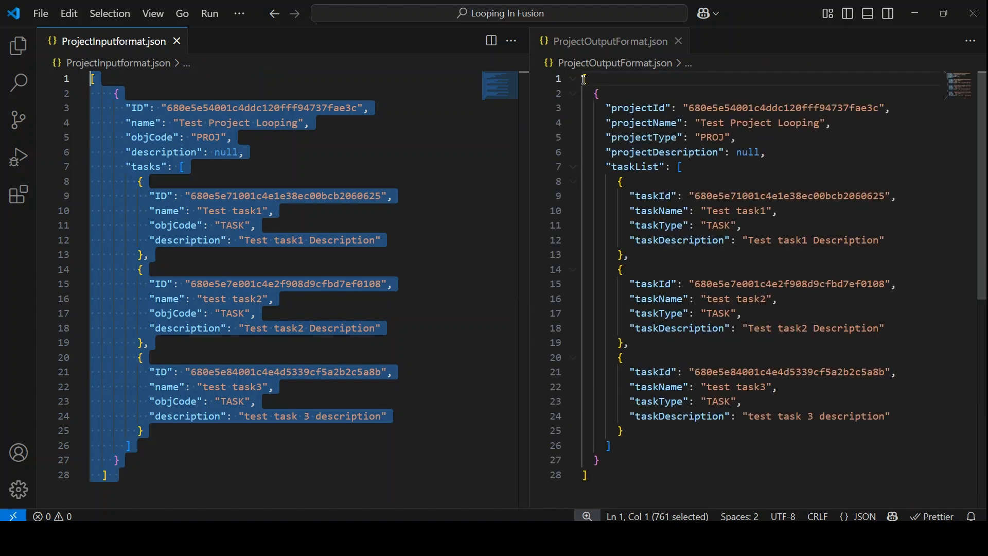
drag(585, 79, 606, 109)
drag(621, 143, 648, 476)
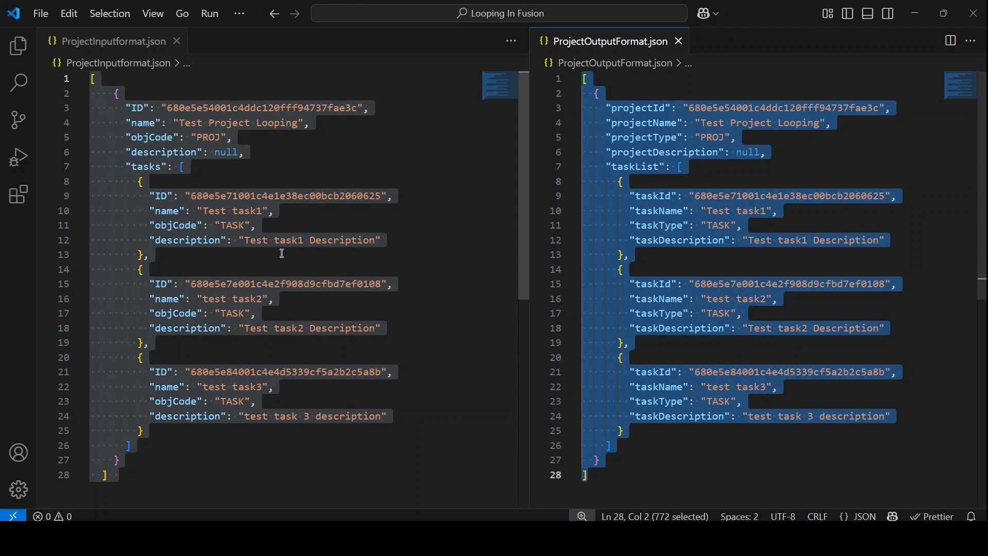
Compare the project-level fields and the tasks array of the input JSON with the projectType, projectDescription and taskList entries of the output JSON.
click(186, 139)
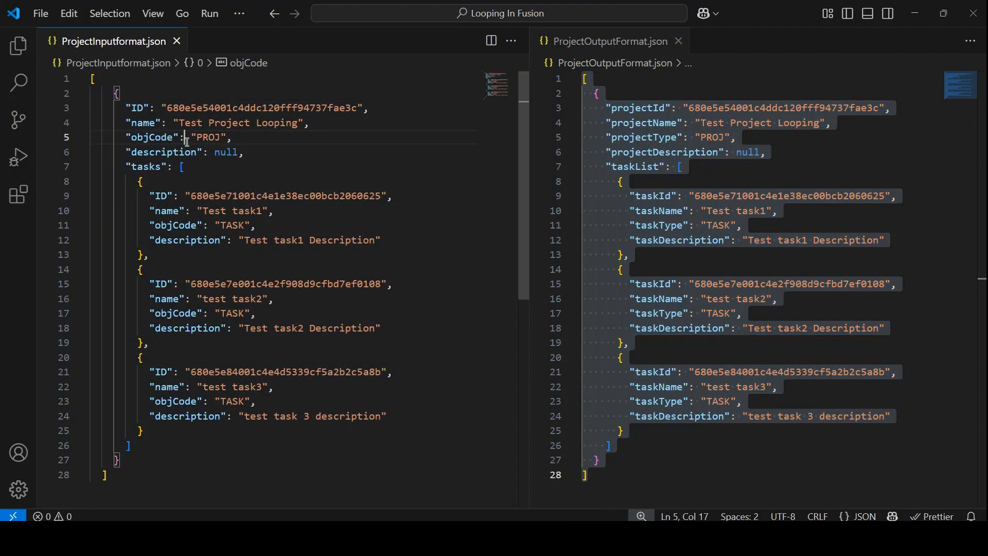
click(694, 153)
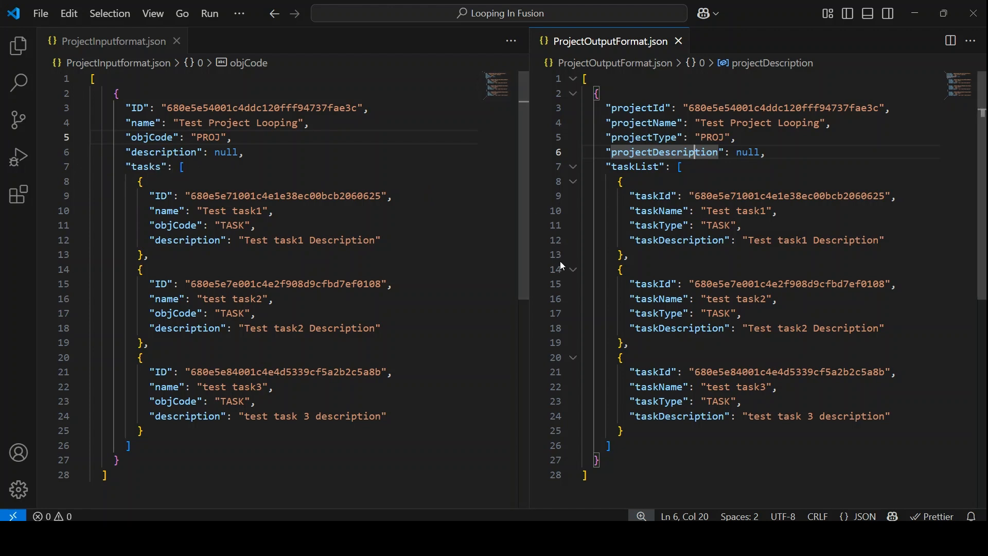
click(129, 166)
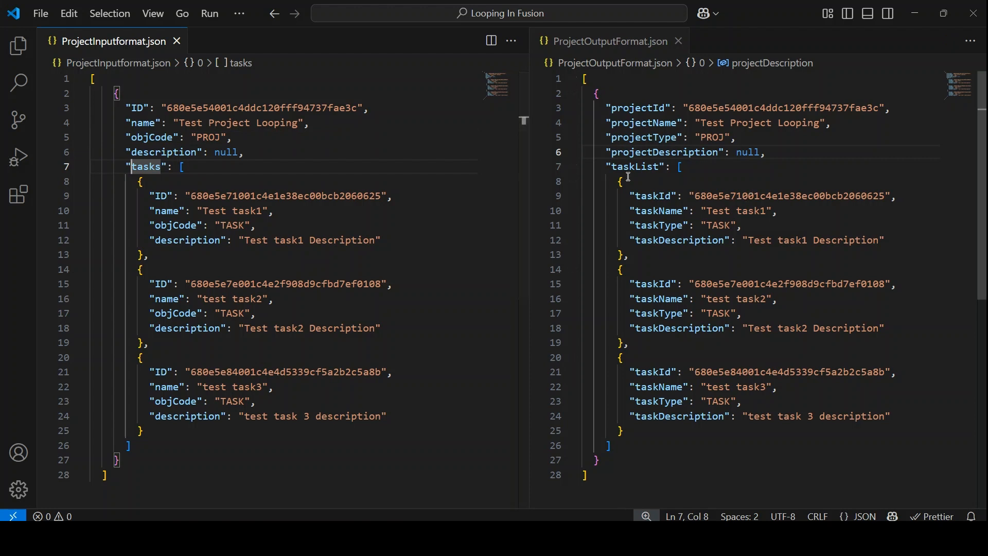
drag(608, 166, 641, 445)
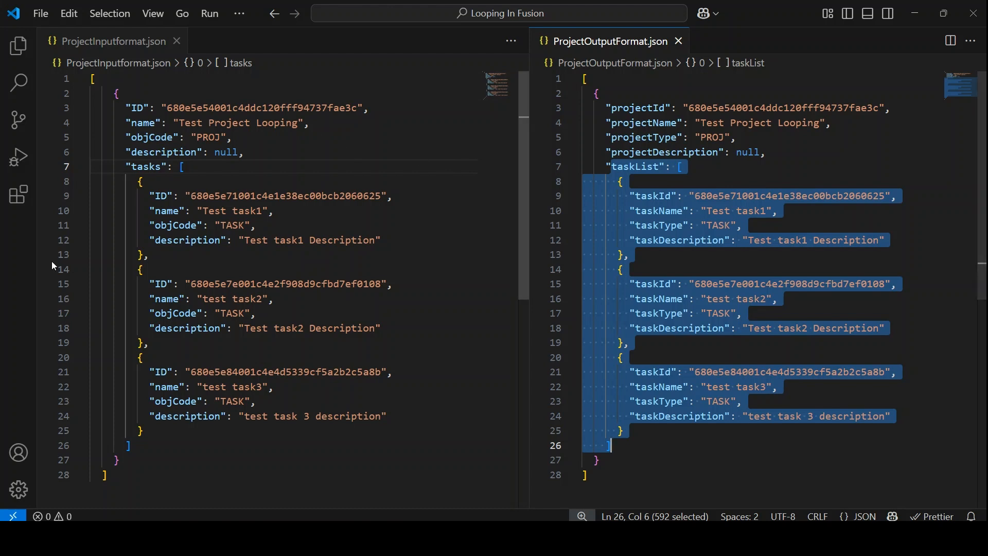
drag(130, 165, 230, 448)
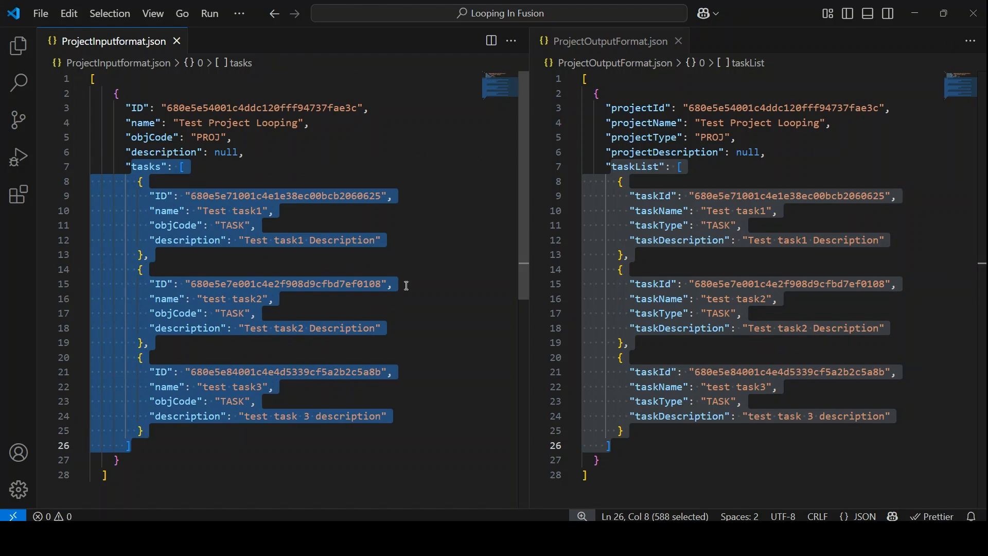
drag(605, 164, 636, 459)
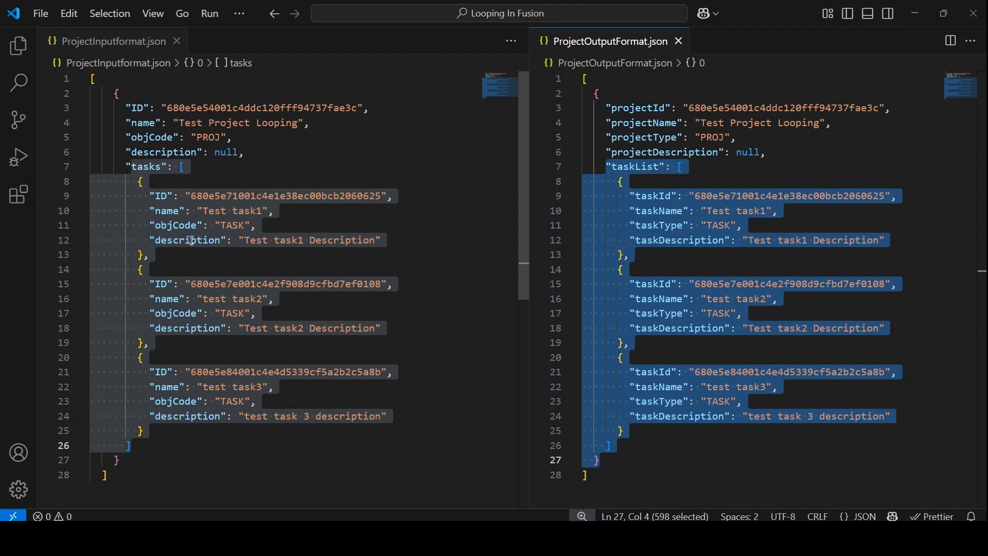
Compare the ID, name, objCode and description of the input tasks with taskId, taskName, taskType and taskDescription in the output JSON.
click(265, 210)
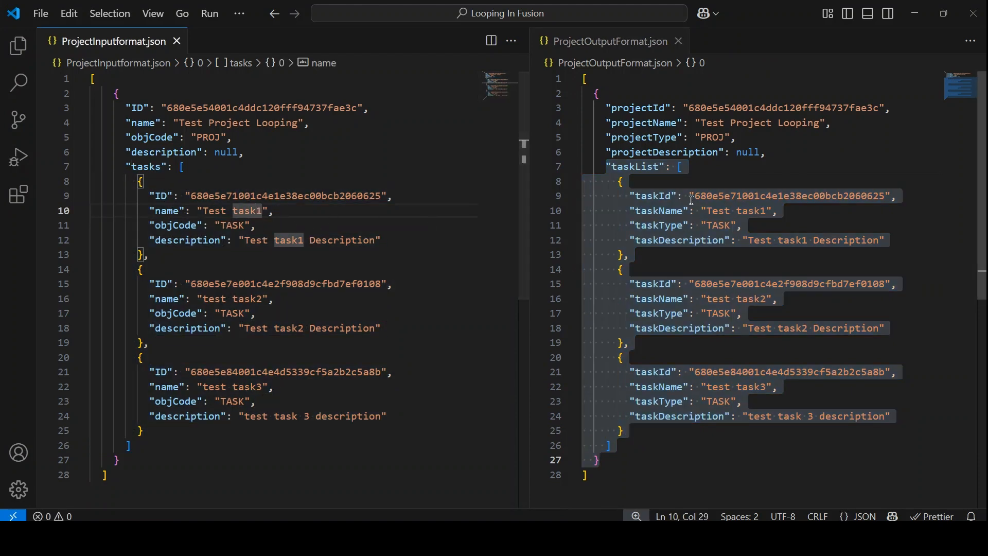
click(675, 225)
drag(620, 180, 706, 368)
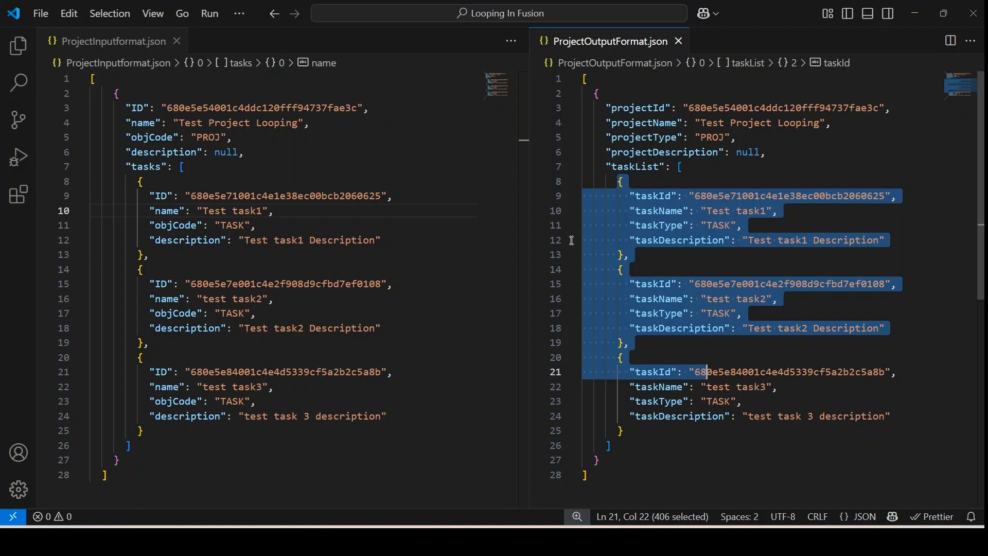
click(129, 168)
drag(130, 170, 209, 428)
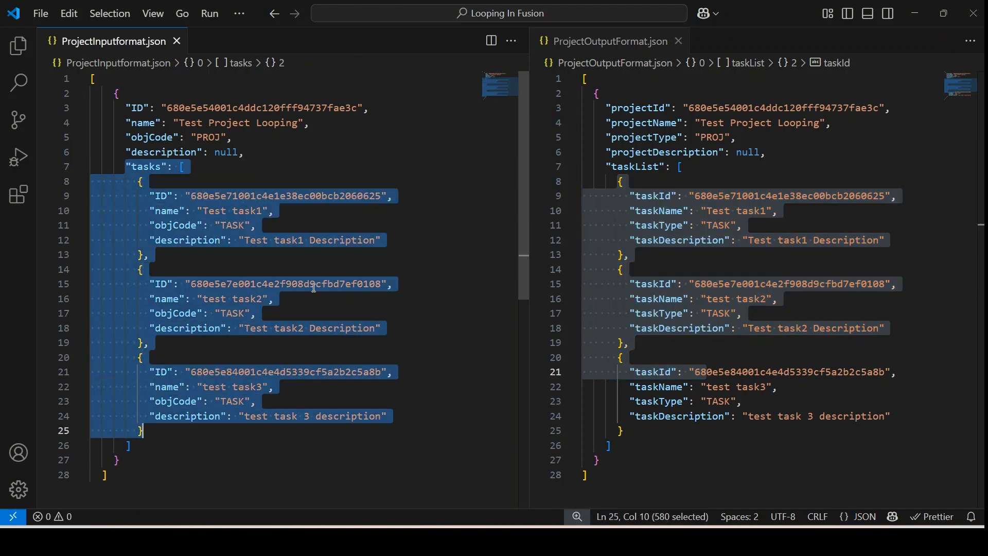
click(227, 211)
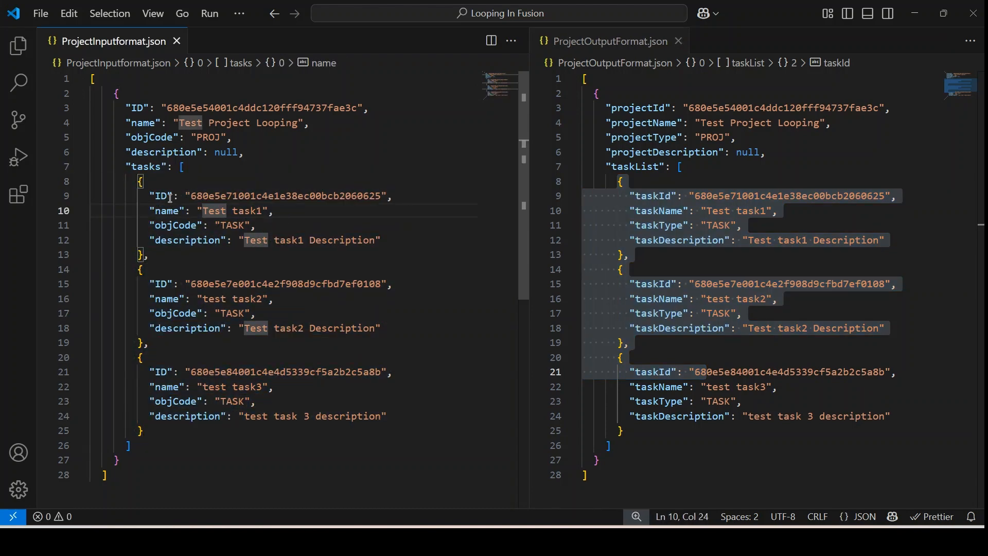
double_click(170, 197)
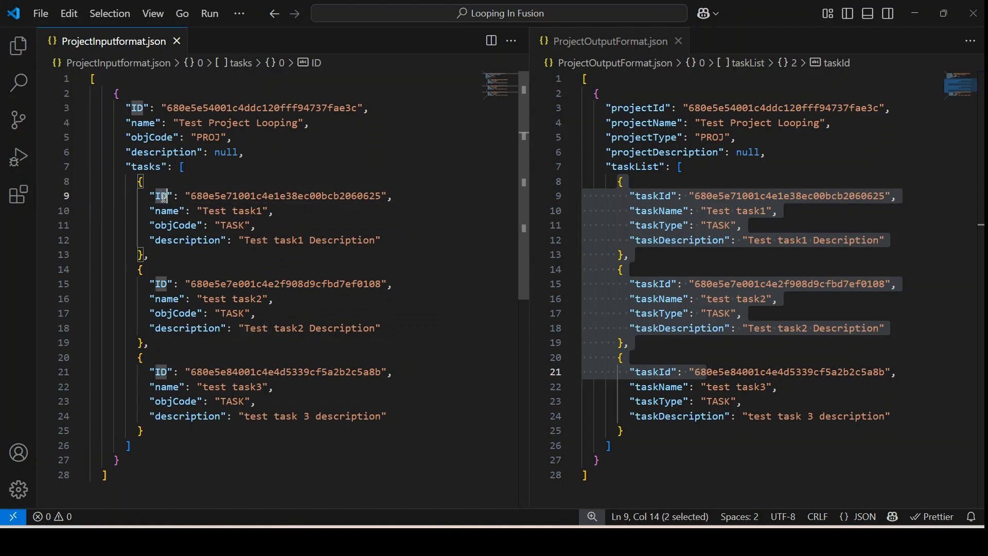
click(664, 200)
click(172, 211)
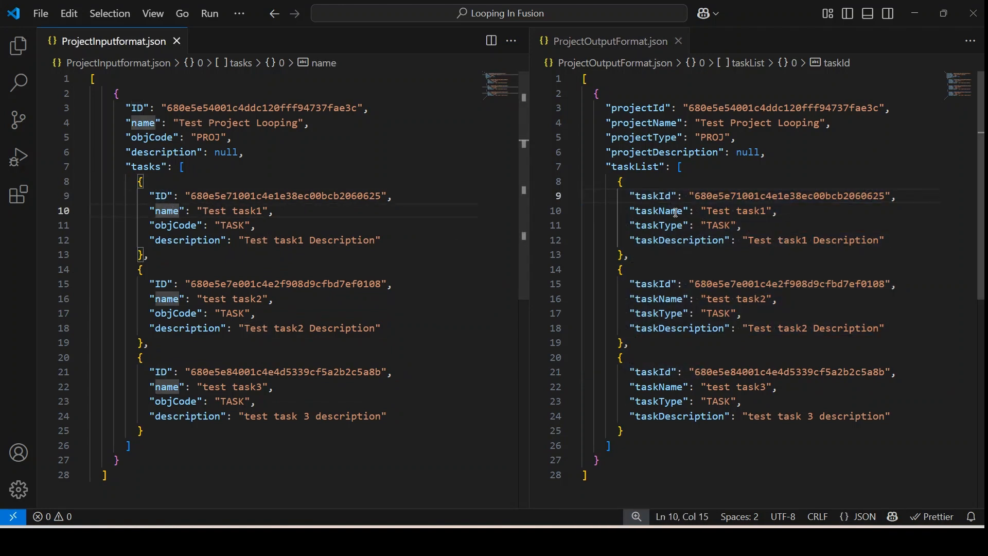
click(179, 226)
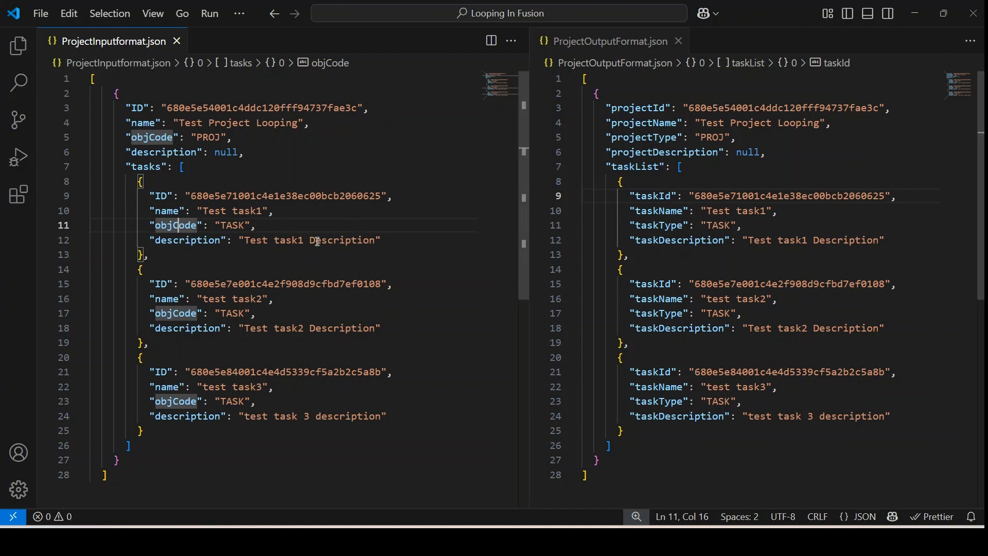
click(199, 249)
click(700, 242)
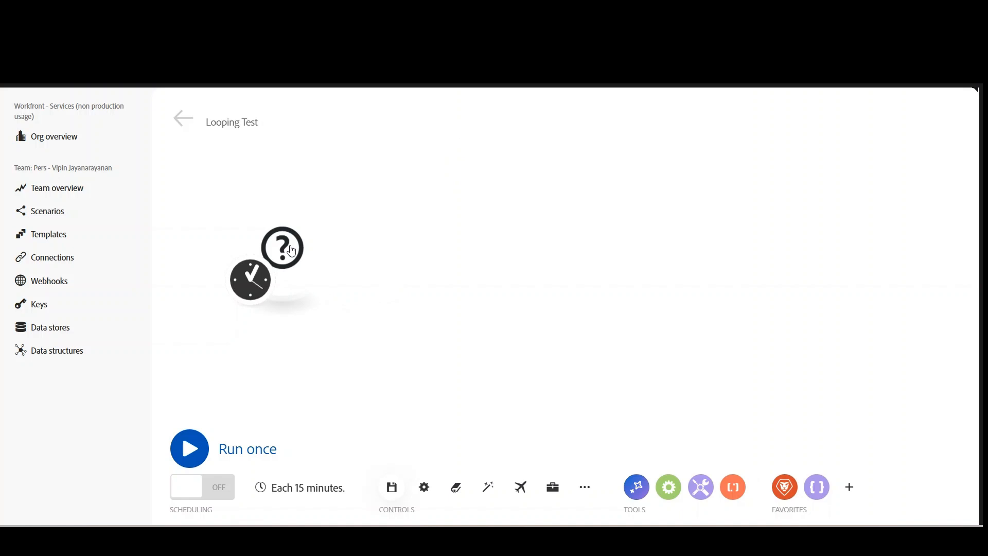
In the Looping Test scenario in Workfront Fusion, set the empty first module to the Adobe Workfront Custom API Call.
click(287, 261)
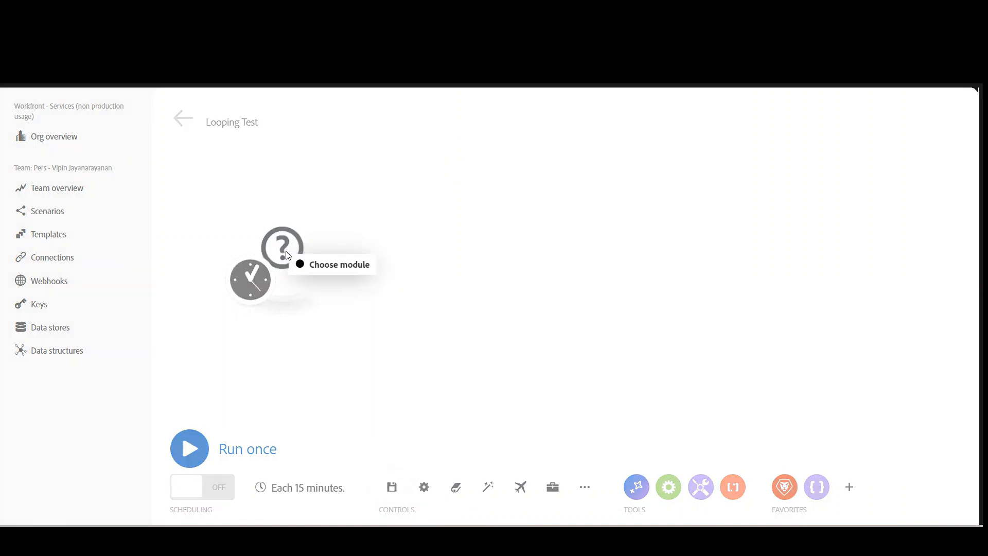
click(330, 268)
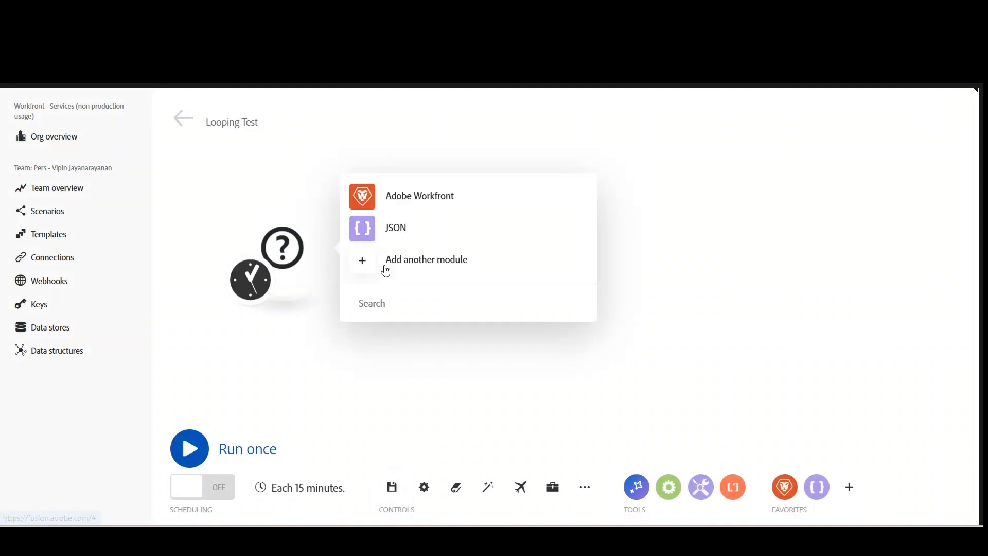
click(427, 201)
click(448, 350)
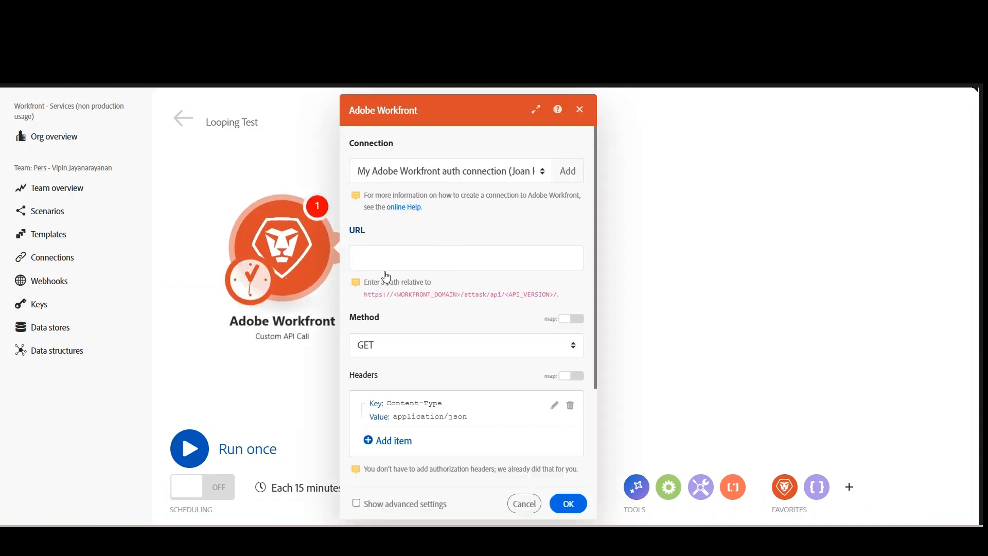
Set the API call's URL to PROJ/search?ID=680e5e54001c4ddc120fff94737fae3c&fields=name,description,tasks:name,tasks:description, accept the module settings and save the scenario.
click(396, 257)
text(PROJ/search?ID=680e5e54001c4ddc120fff94737fae3c&fields=name,description,tasks:name,tasks:description)
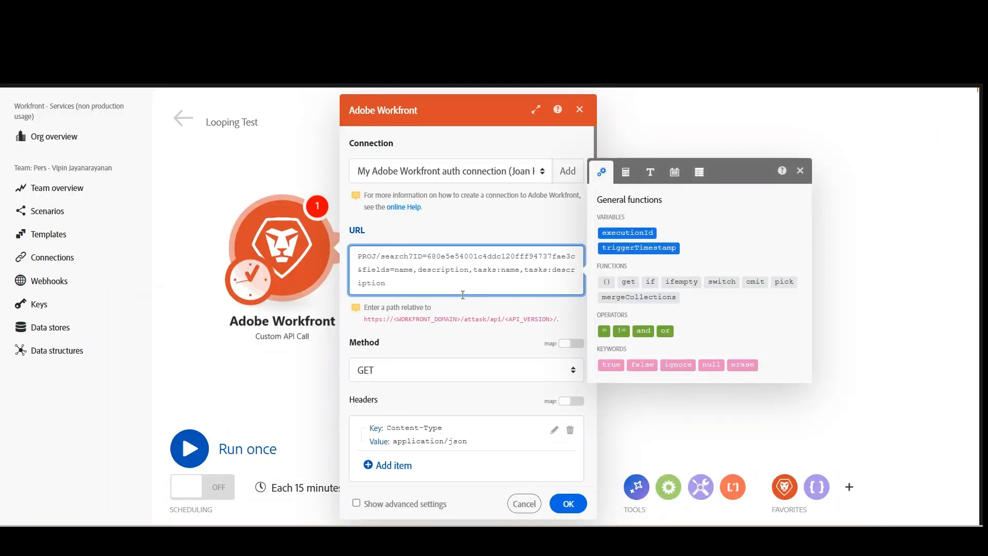
click(800, 171)
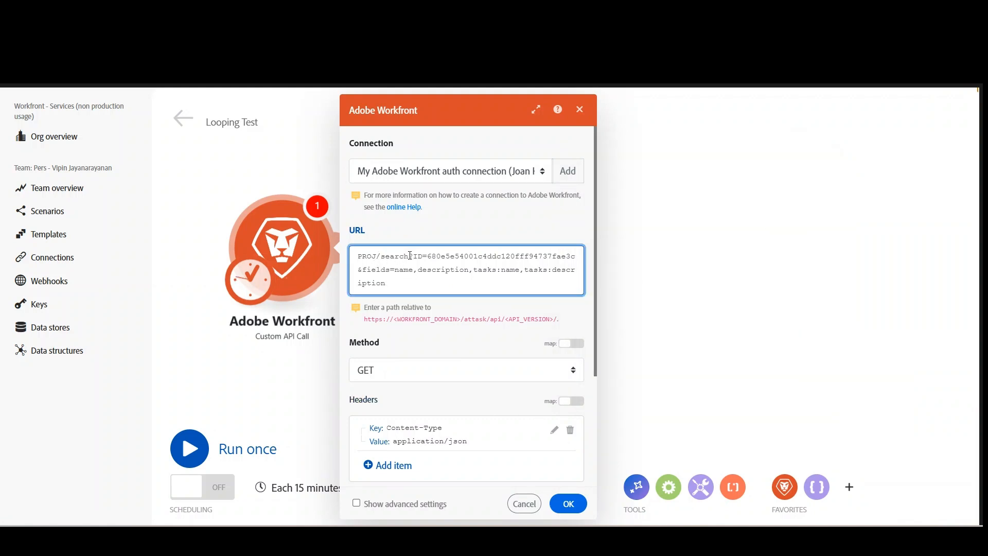
double_click(466, 256)
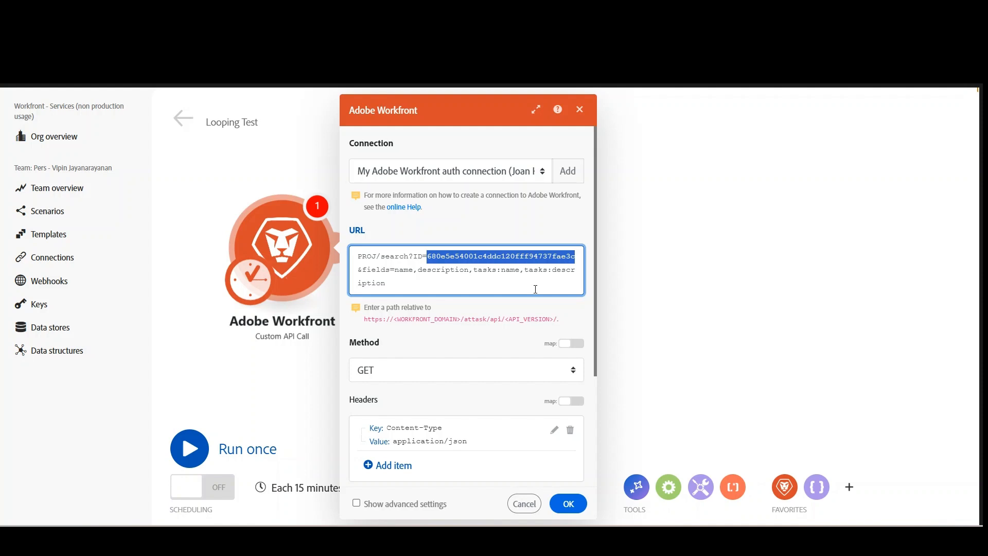
click(559, 513)
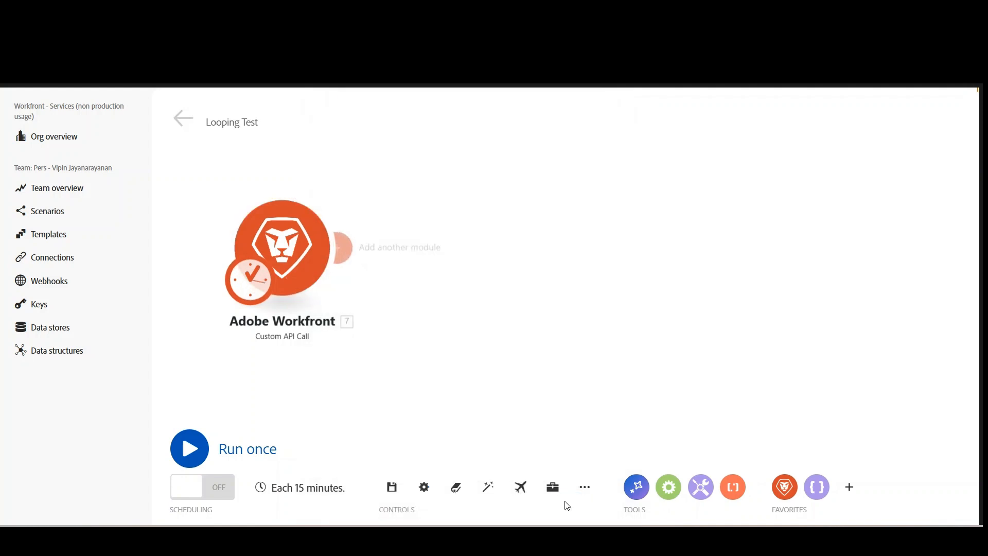
click(392, 489)
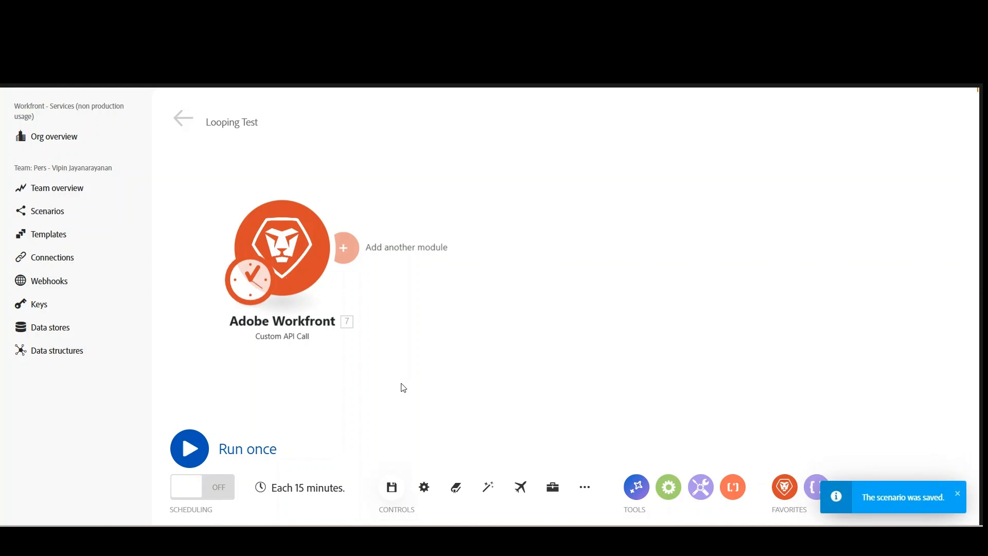
Run only the Adobe Workfront module and open the bundle content of Operation 1.
right_click(296, 248)
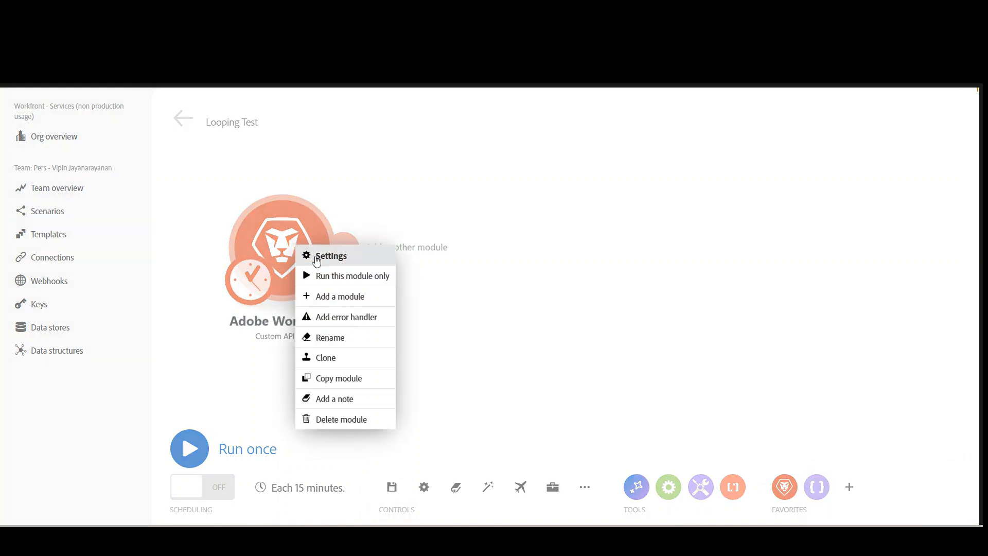
click(343, 275)
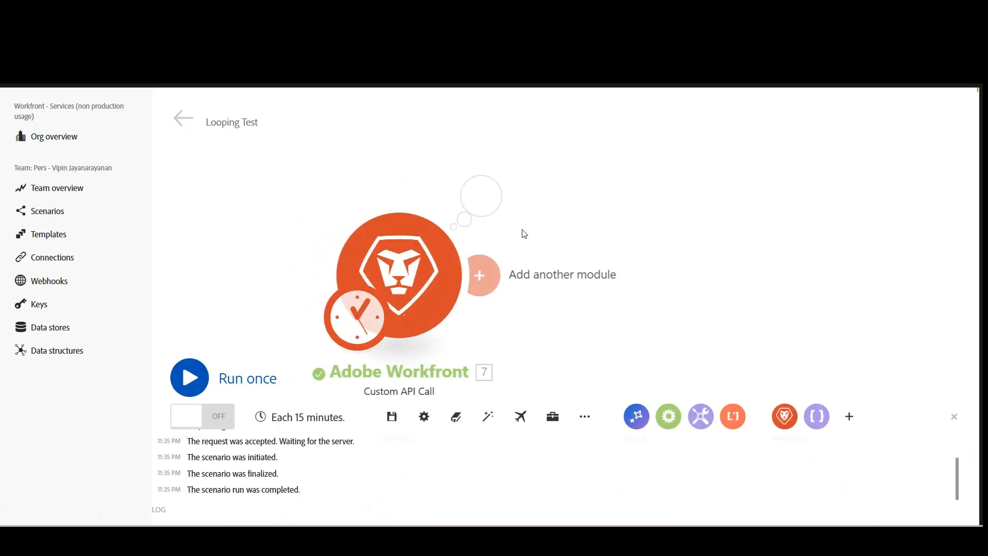
click(485, 212)
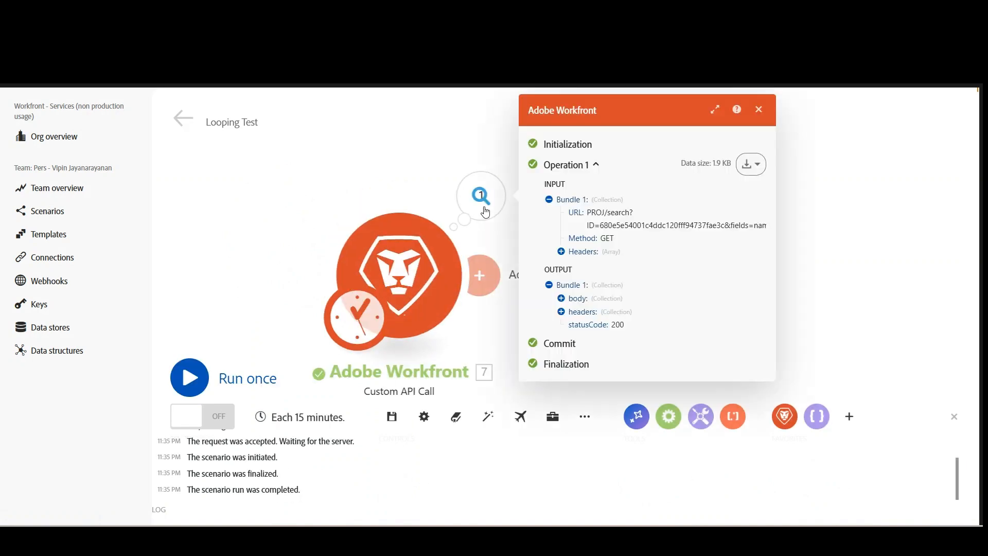
click(750, 163)
click(721, 214)
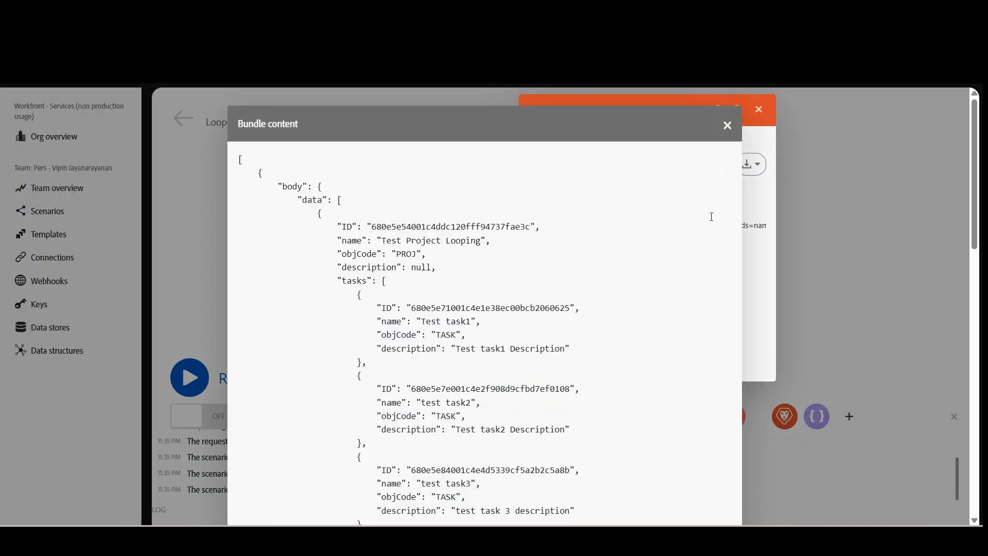
Examine the project fields and nested task objects in the returned bundle content, and close the module's run results.
scroll(371, 263, down, 4)
scroll(347, 180, up, 3)
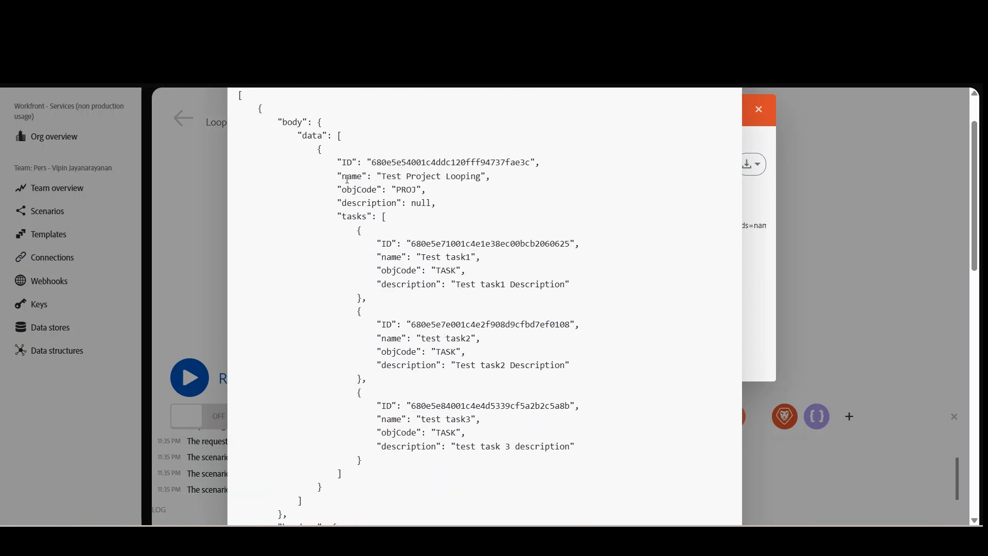
drag(339, 160, 444, 207)
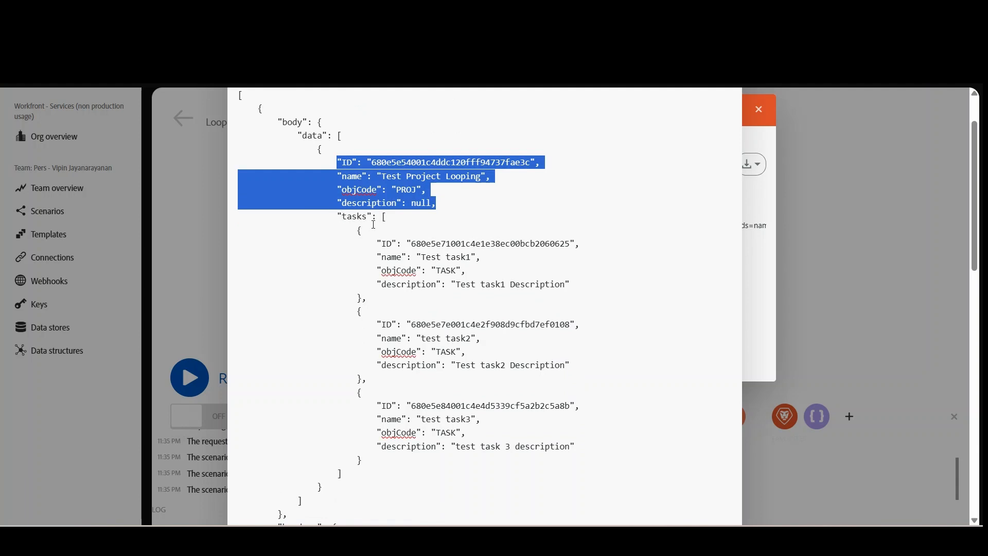
drag(359, 235, 565, 366)
drag(356, 392, 373, 457)
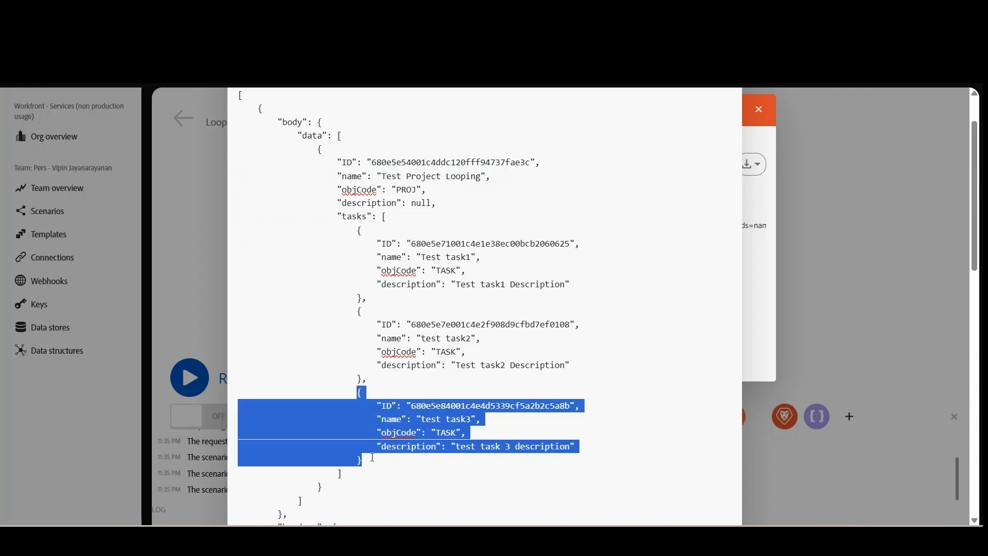
click(779, 117)
click(757, 107)
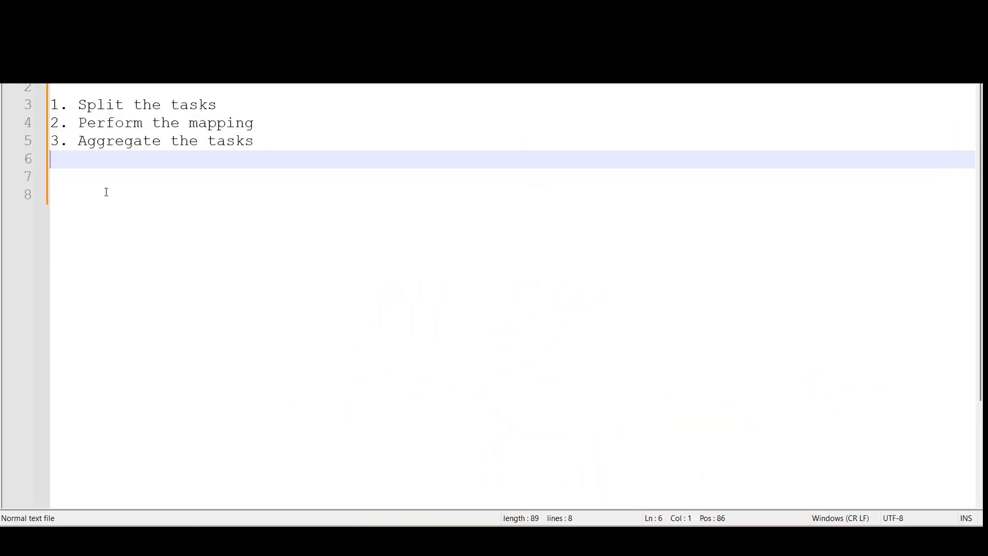
In the text notes, highlight the lines Split the tasks, Perform the mapping and Aggregate the tasks one after another.
drag(220, 106, 78, 103)
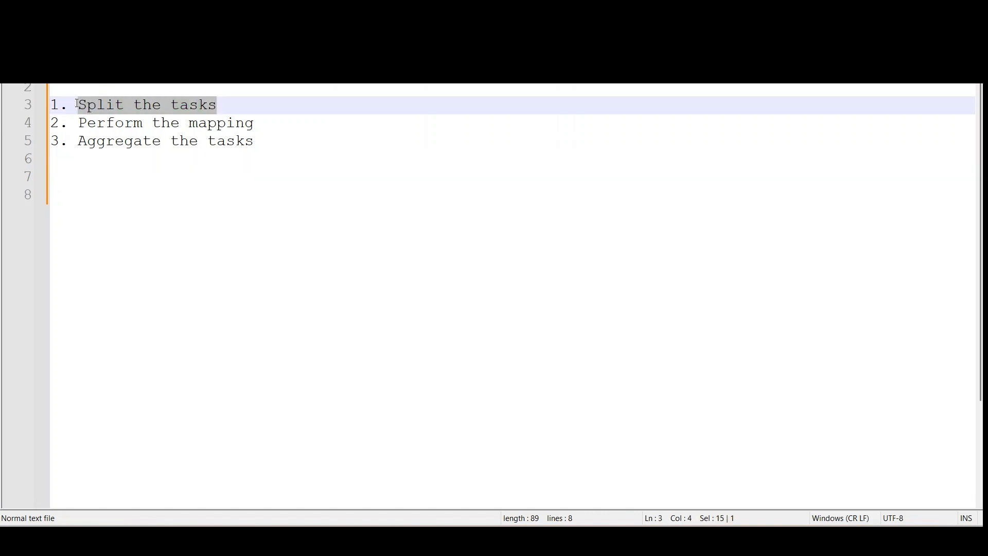
drag(258, 123, 82, 128)
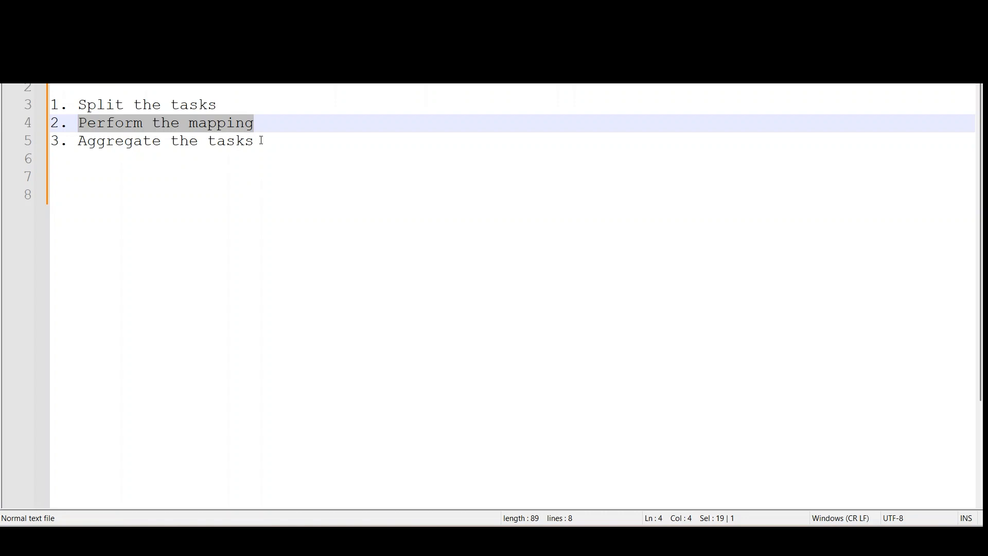
drag(262, 141, 80, 143)
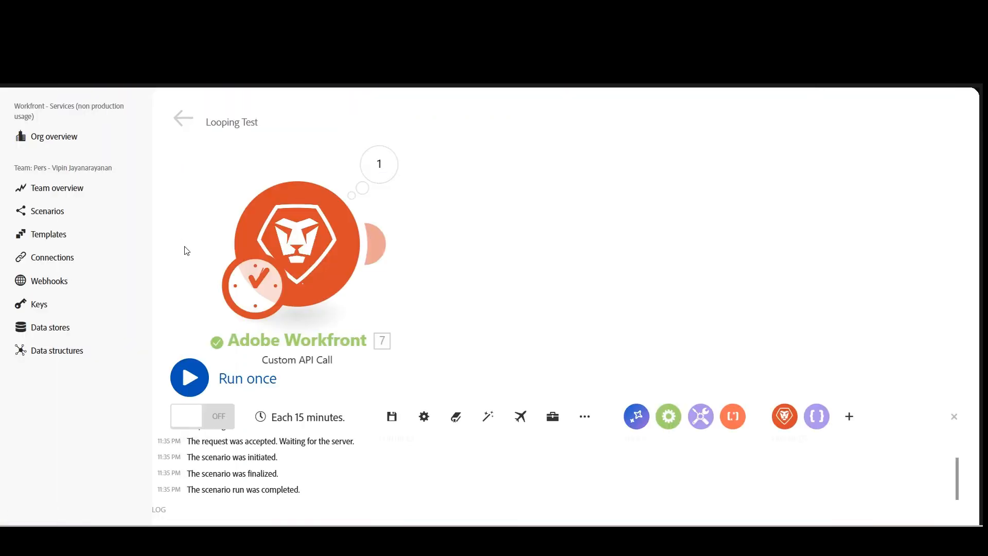
In the Looping Test scenario, search for "itera" and add a Flow Control Iterator module after the Adobe Workfront module.
click(383, 246)
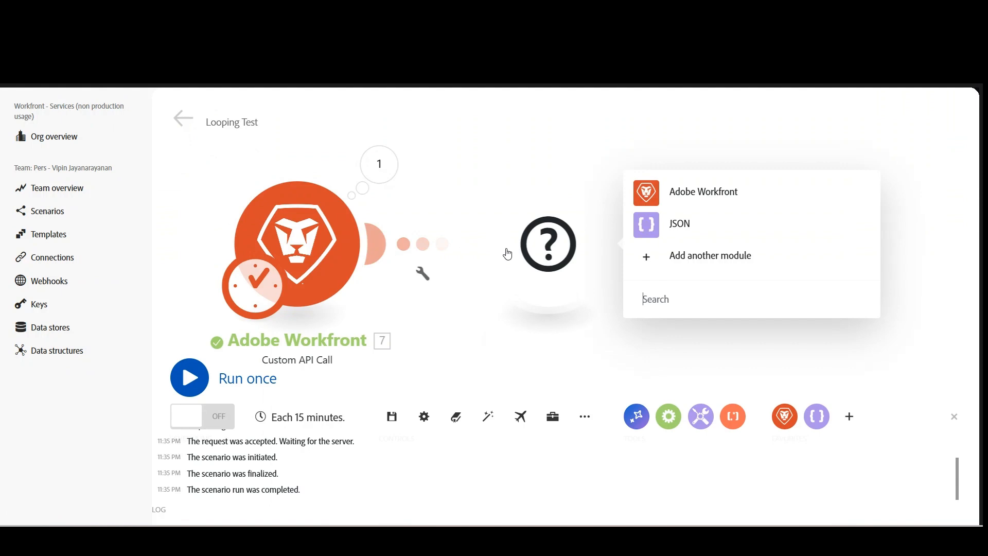
click(684, 305)
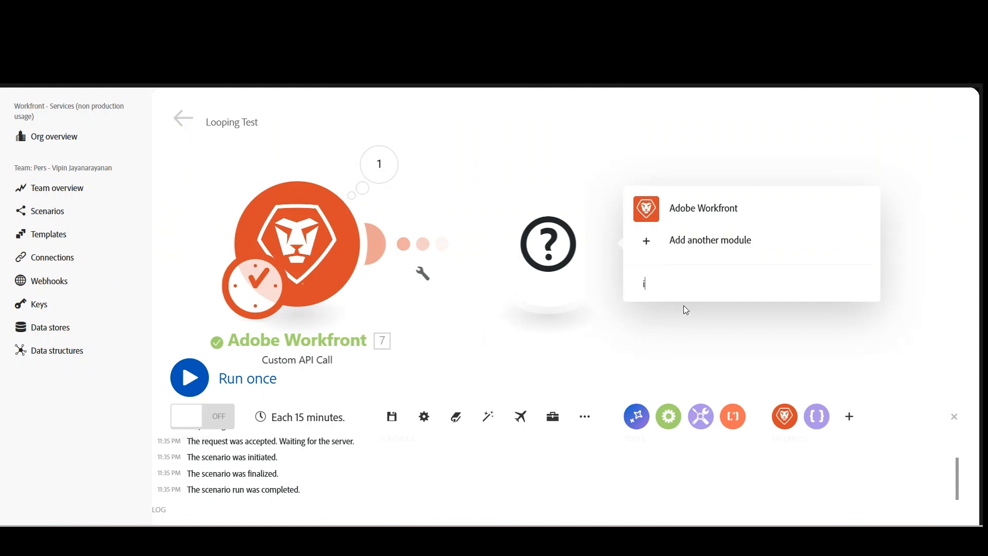
text(iter)
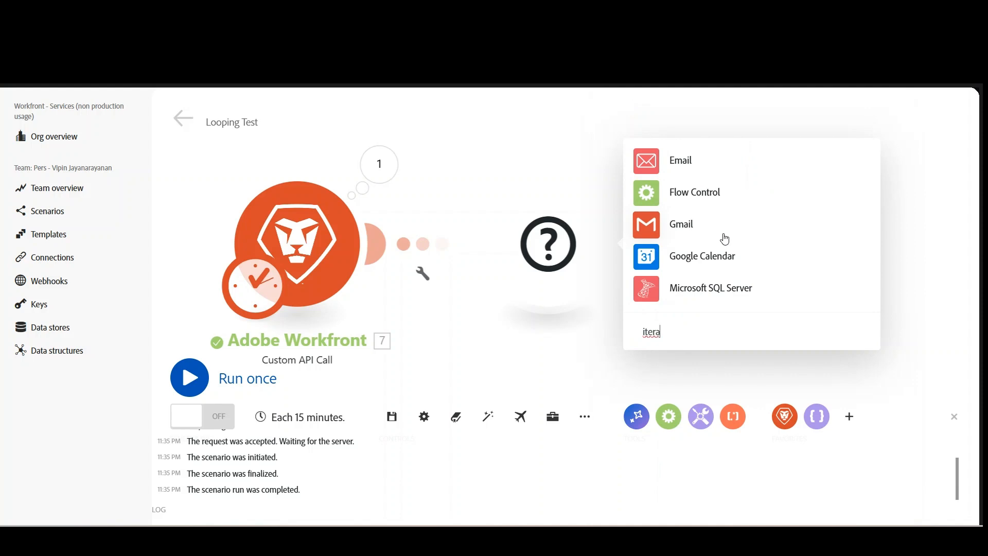
text(a)
click(708, 202)
click(684, 215)
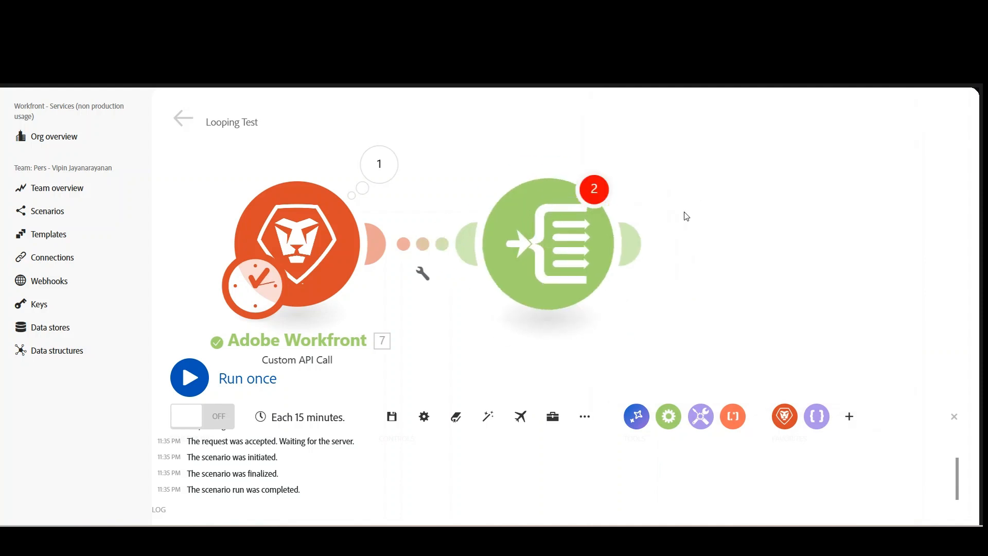
Map the Iterator's Array to the tasks[] array inside body data[] of the Custom API Call and accept the module settings.
click(720, 252)
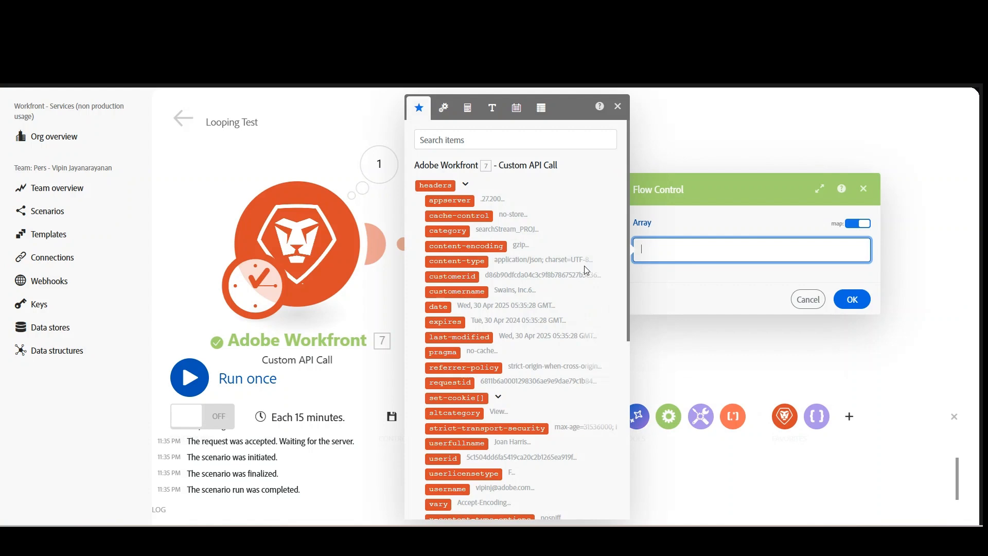
scroll(586, 269, down, 6)
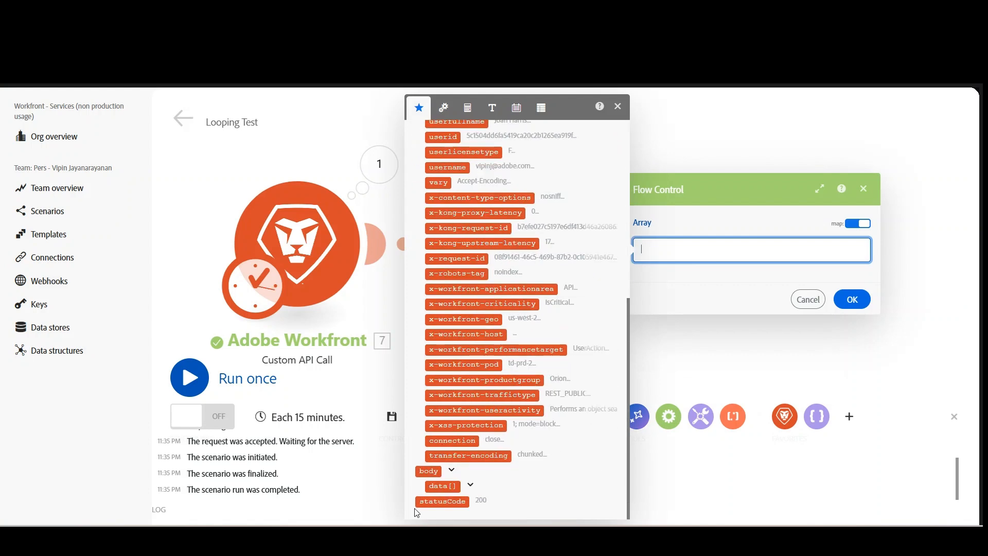
click(470, 485)
scroll(512, 453, down, 2)
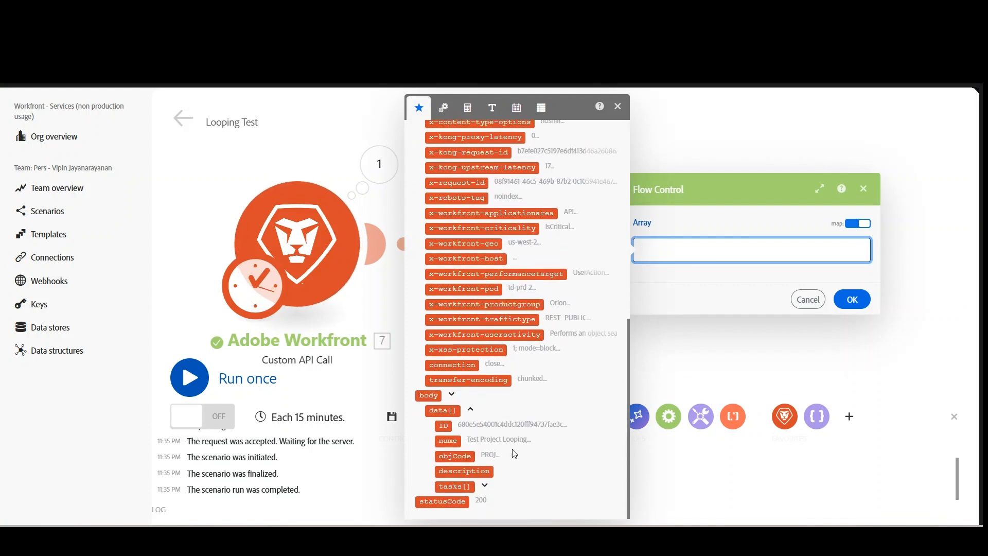
click(484, 485)
scroll(494, 462, down, 1)
click(450, 427)
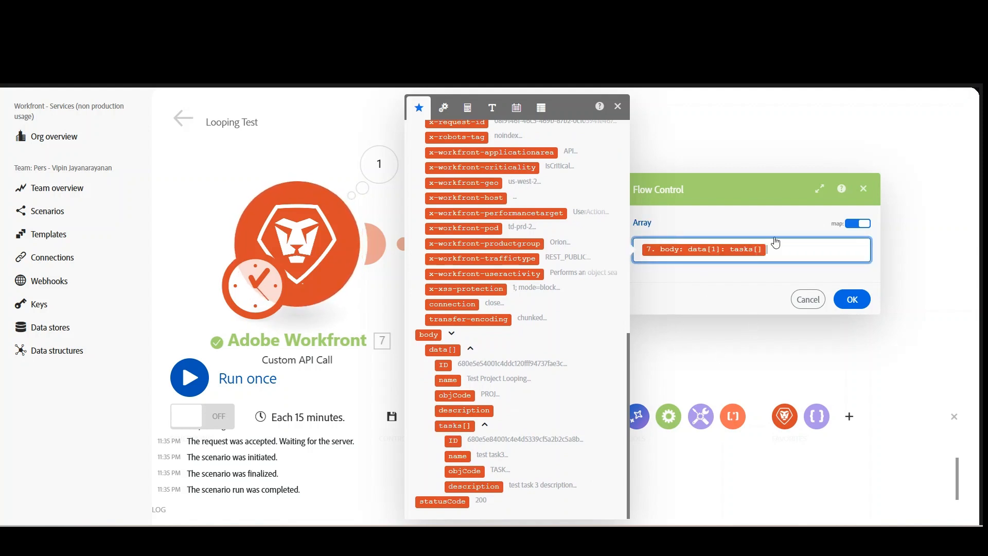
click(618, 107)
click(852, 299)
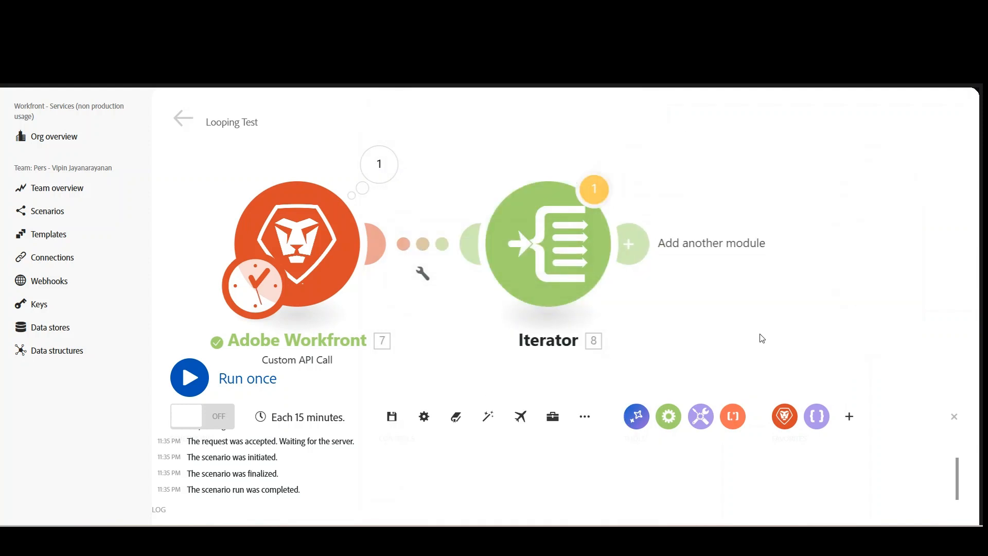
Save the scenario despite the Iterator warning, and run it once anyway.
drag(761, 338, 690, 309)
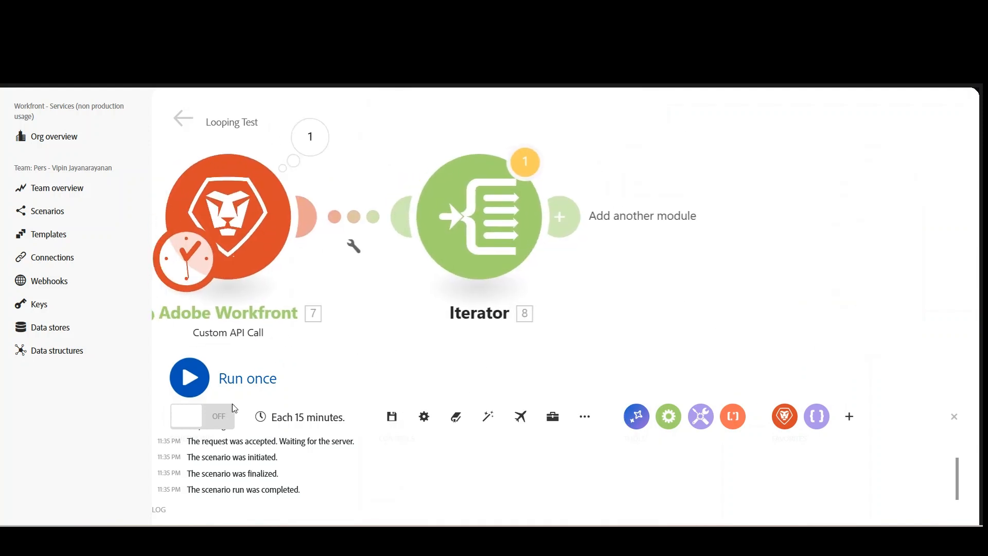
click(393, 421)
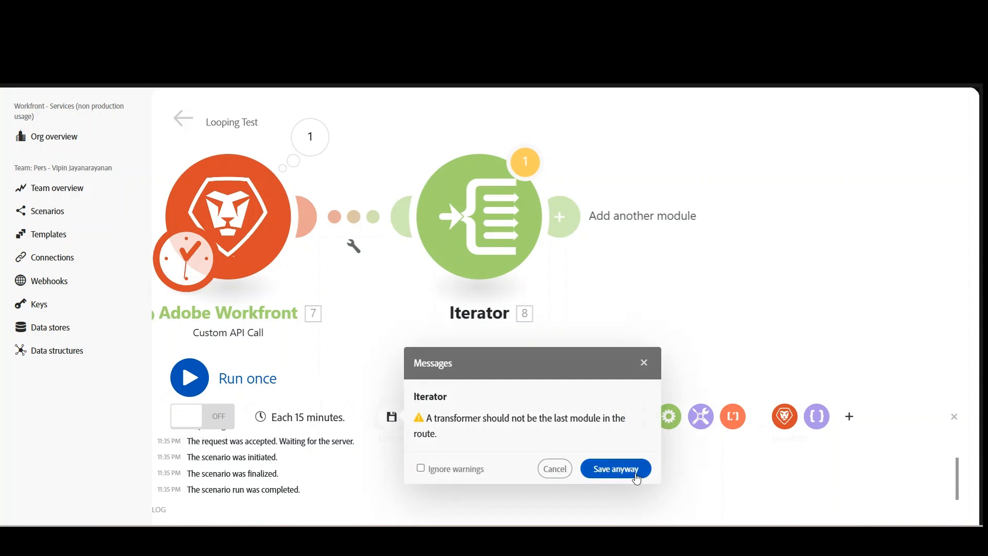
click(617, 469)
click(191, 383)
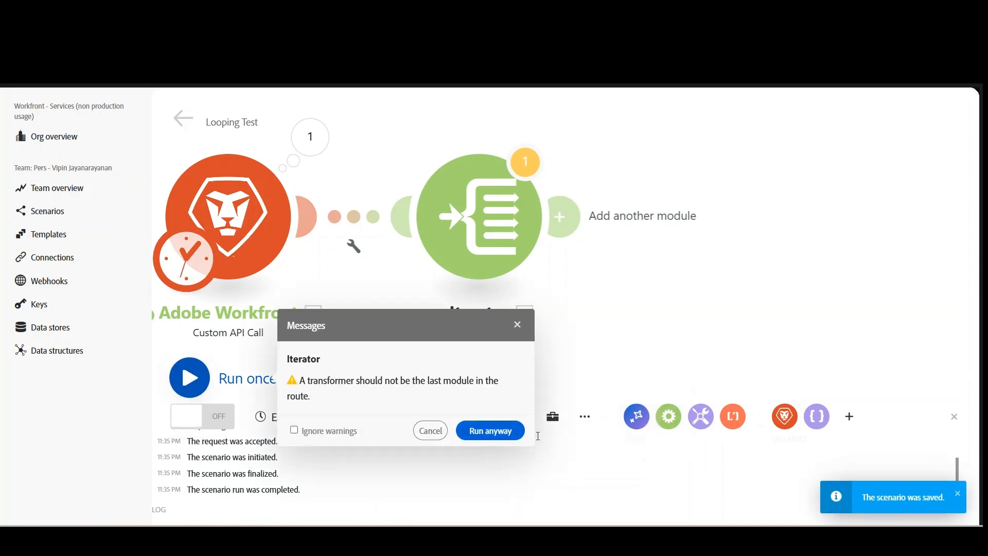
click(500, 429)
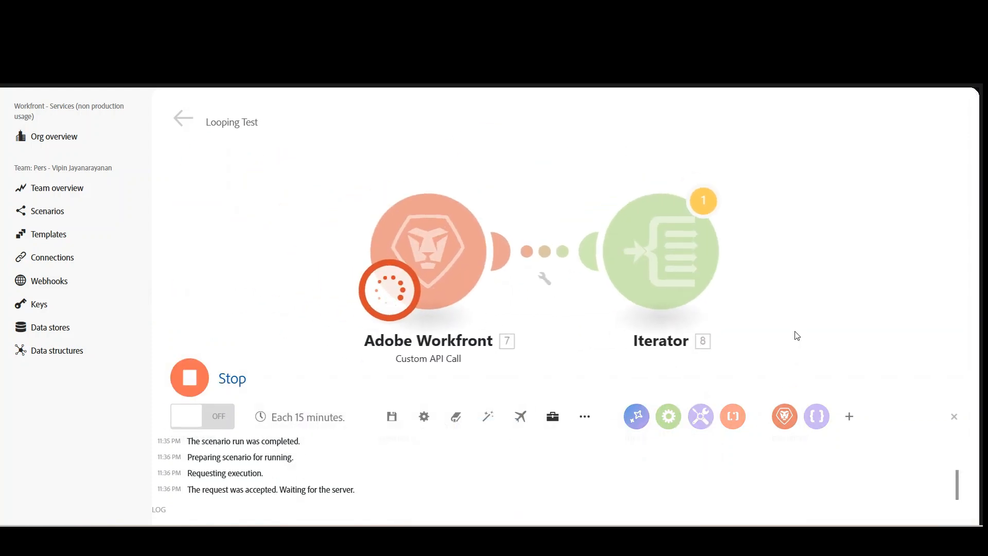
Examine the Iterator's output bundles, collapse them one by one, highlight the mapping line in the notes, and close the run results.
click(644, 147)
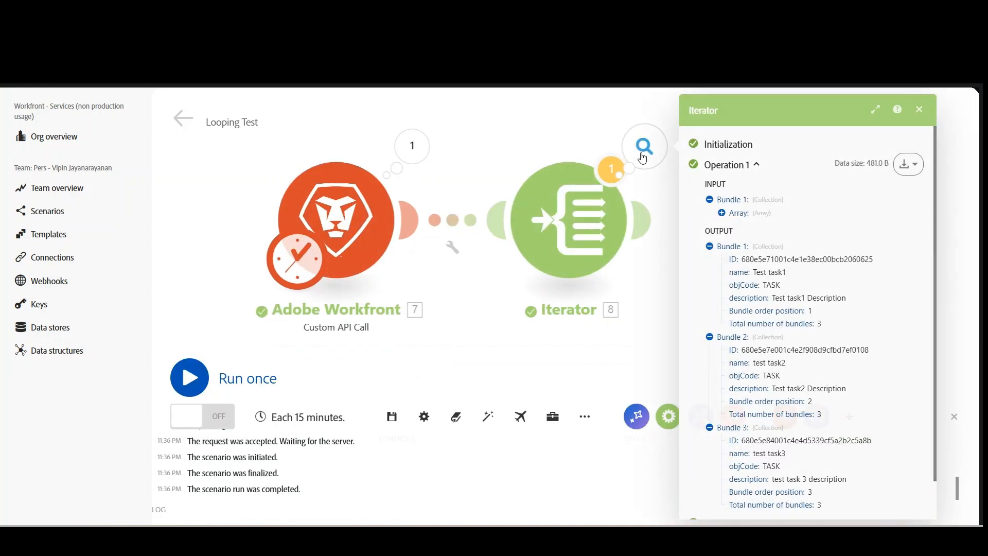
click(711, 248)
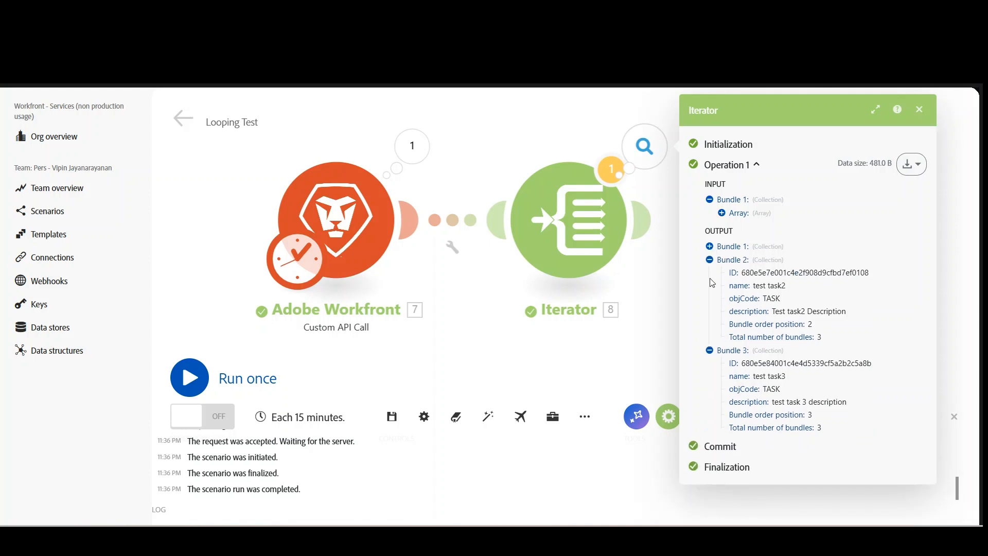
click(710, 260)
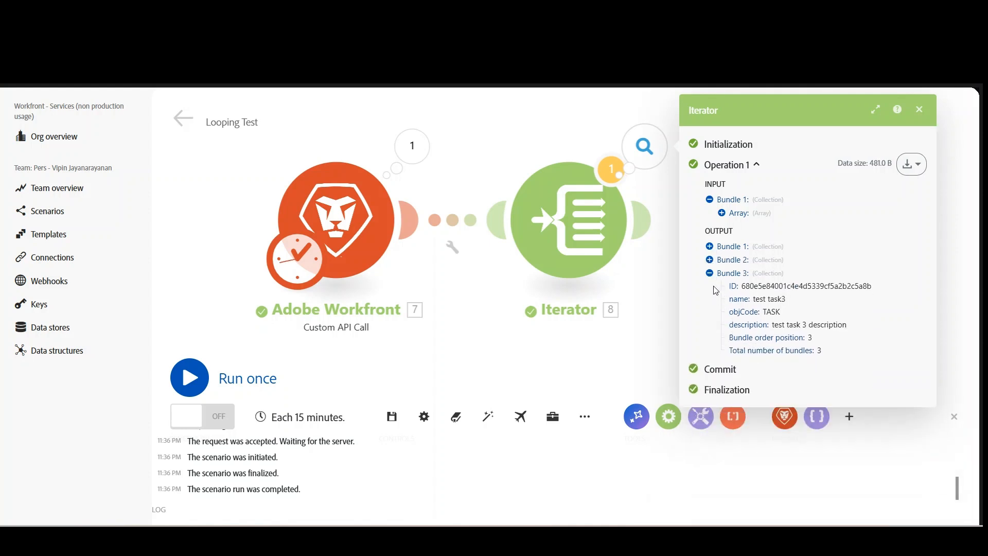
click(710, 273)
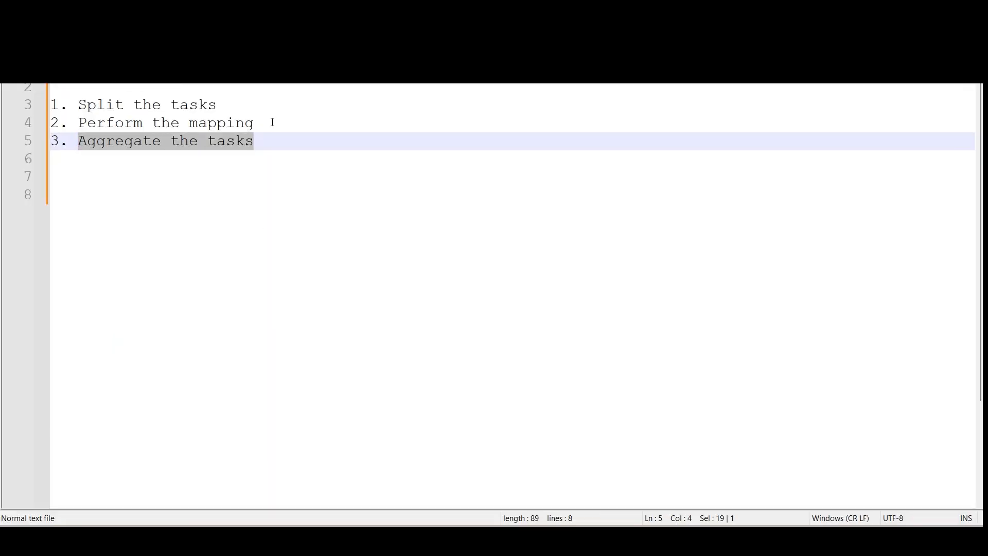
drag(273, 122, 51, 123)
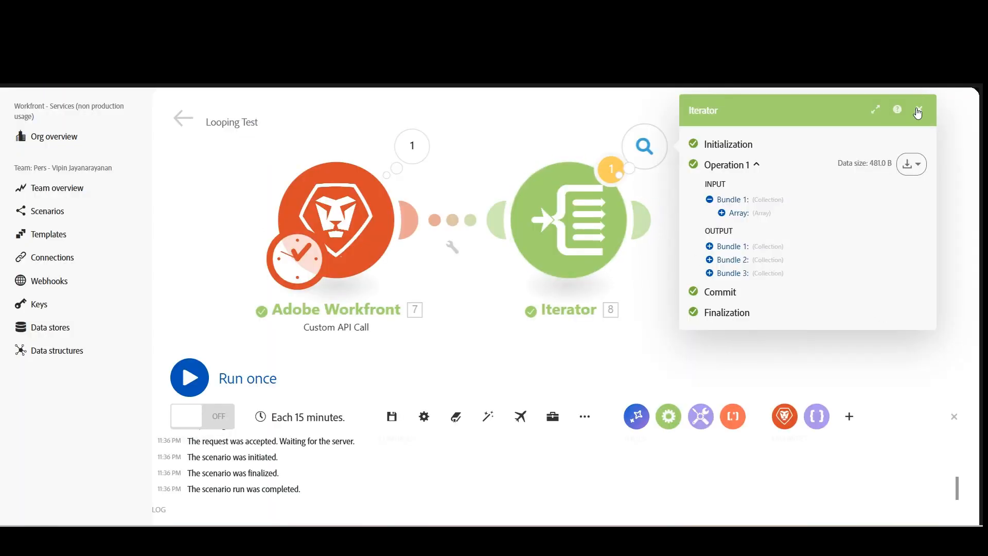
click(918, 111)
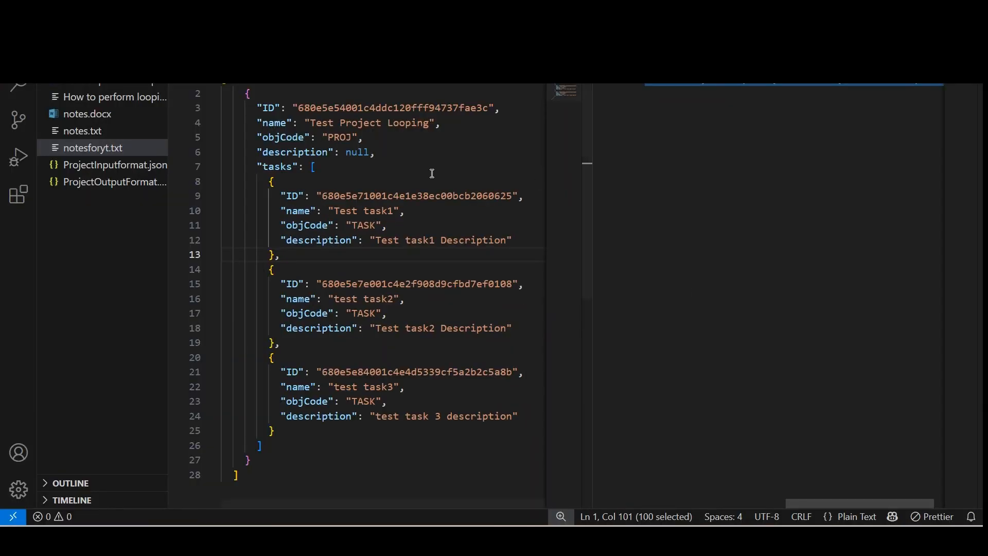
Select the first taskId key in the ProjectOutputFormat file in VS Code, and add a Tools Set multiple variables module after the Iterator in Workfront Fusion.
click(674, 41)
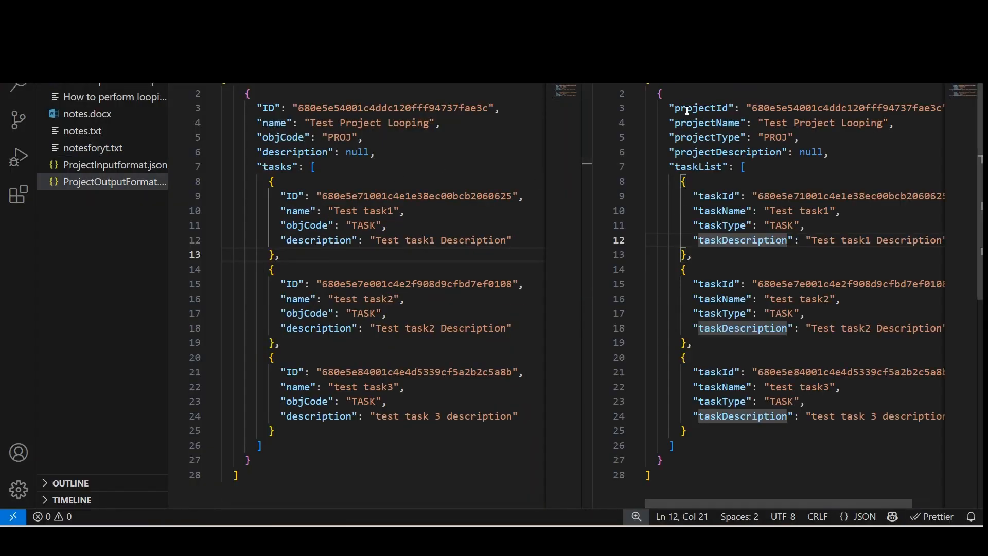
double_click(719, 196)
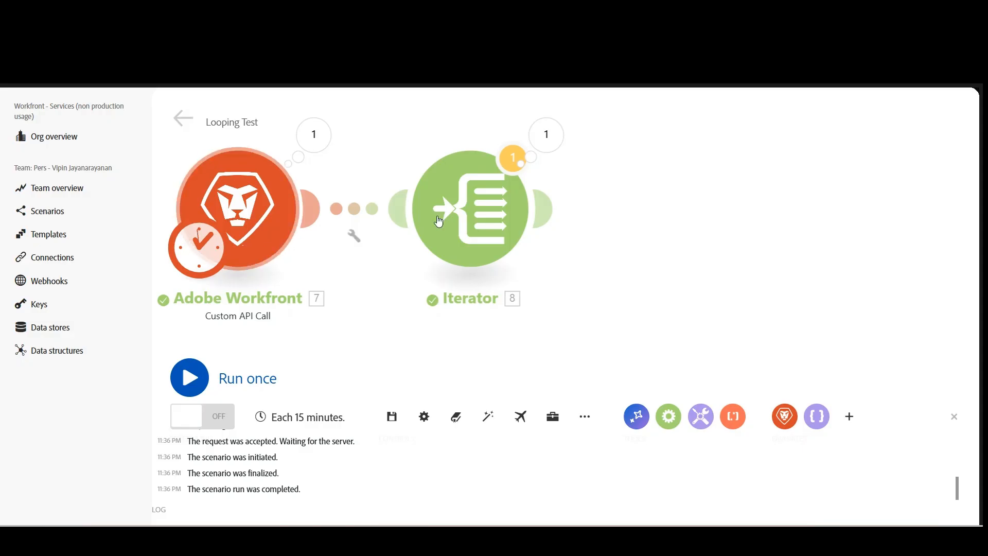
click(545, 207)
click(678, 235)
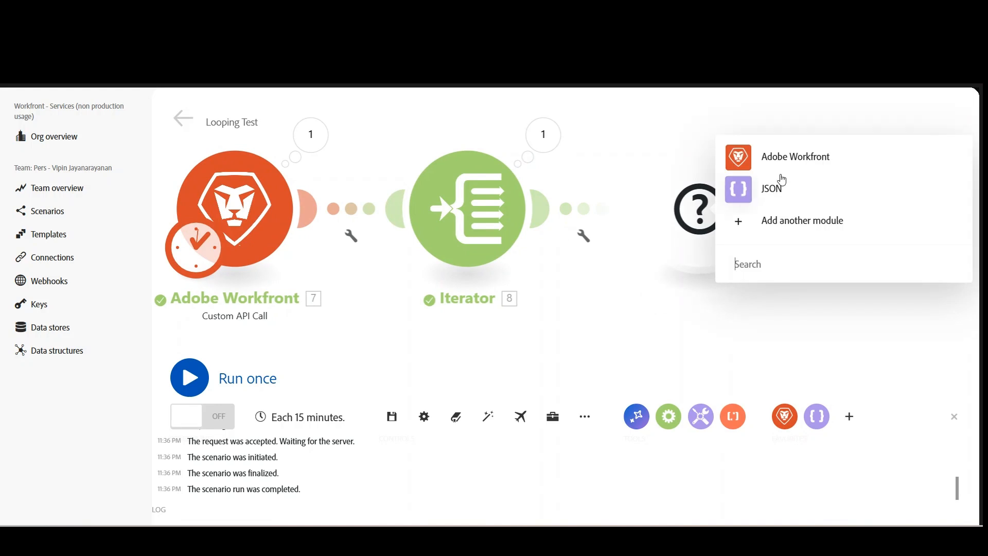
click(767, 265)
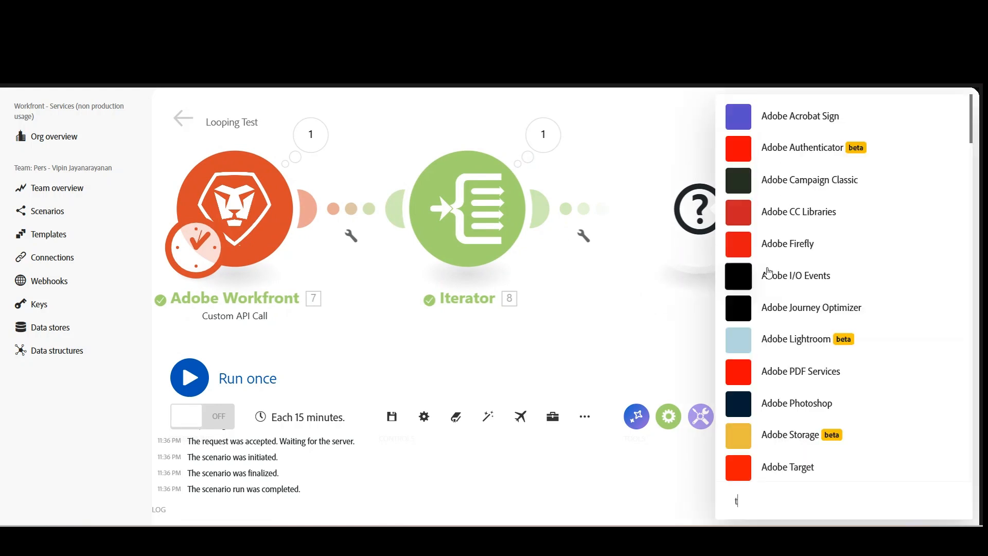
text(tool)
click(771, 194)
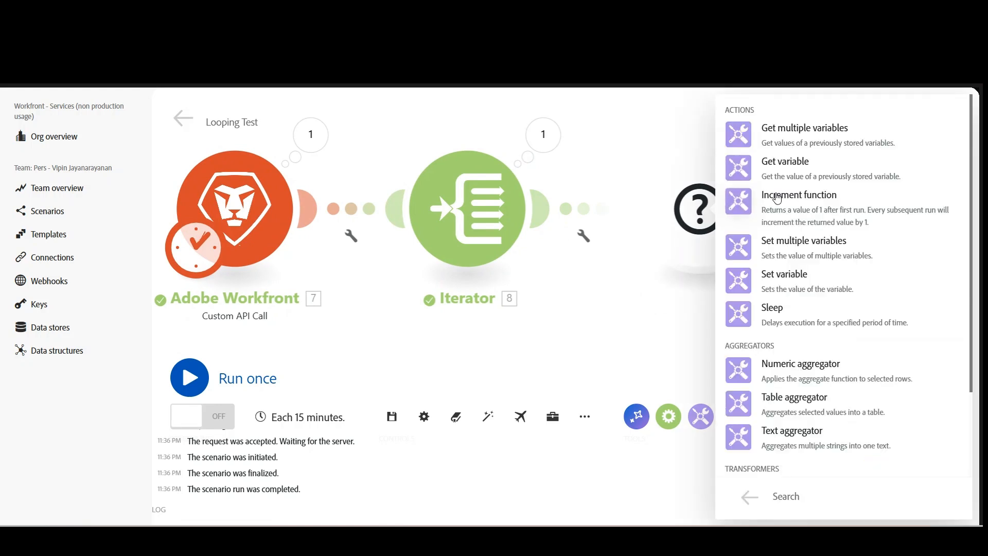
click(817, 251)
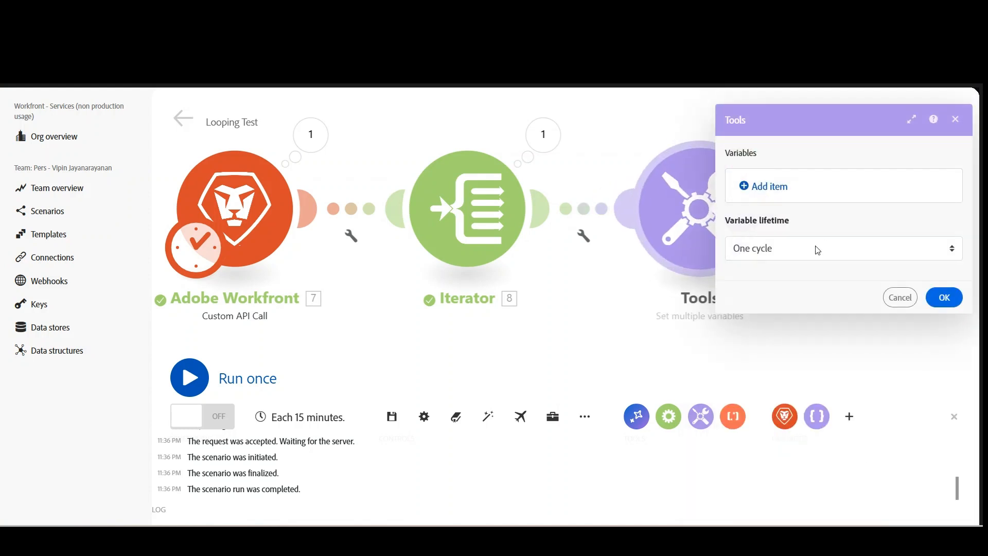
Add a variable named taskId, copied from the output format file, with the Iterator's ID as its value.
click(771, 192)
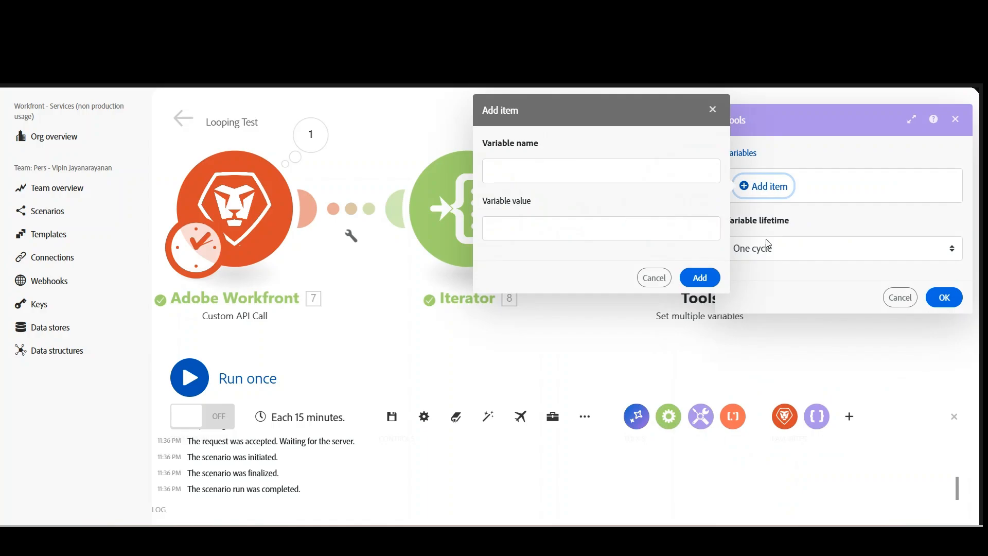
key(alt+Tab)
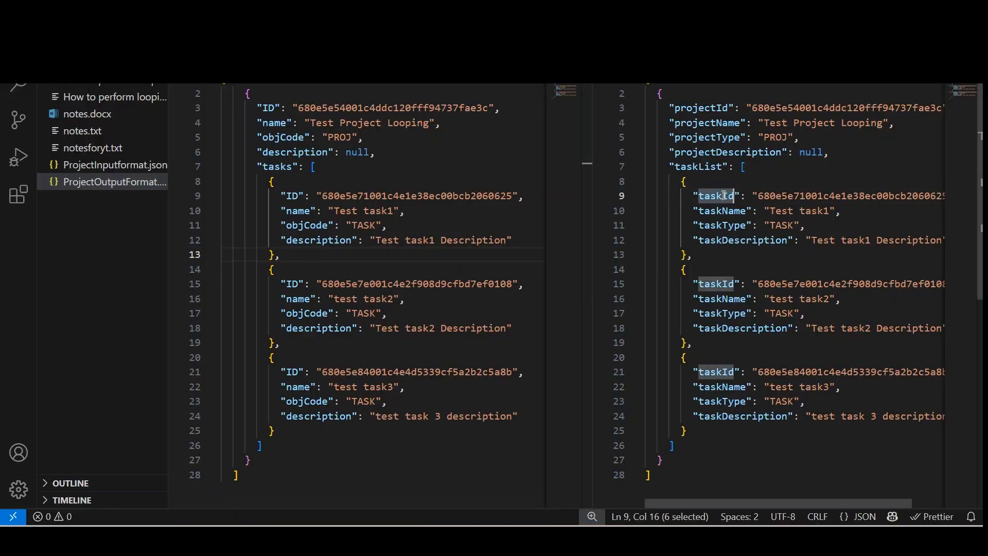
key(ctrl+c)
key(alt+Tab)
key(ctrl+v)
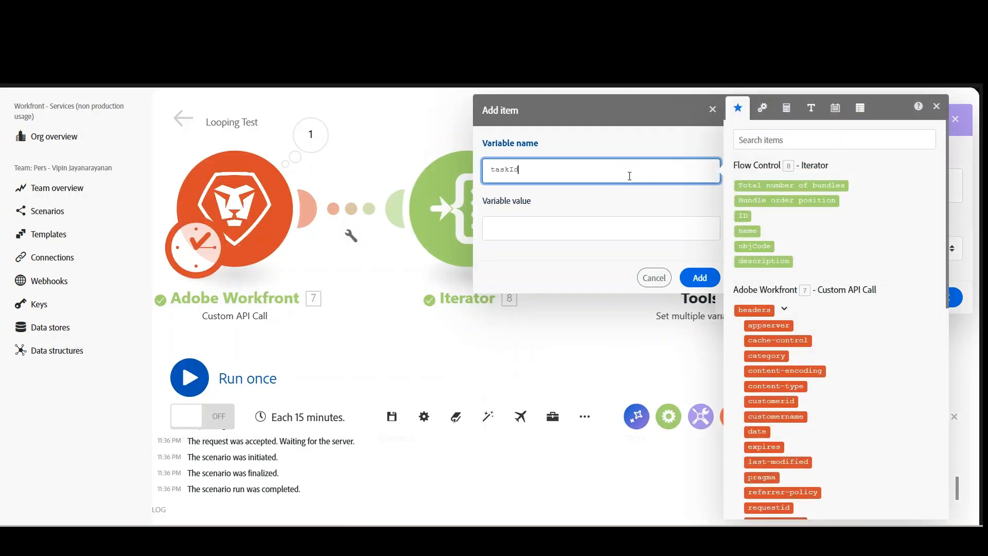
click(530, 233)
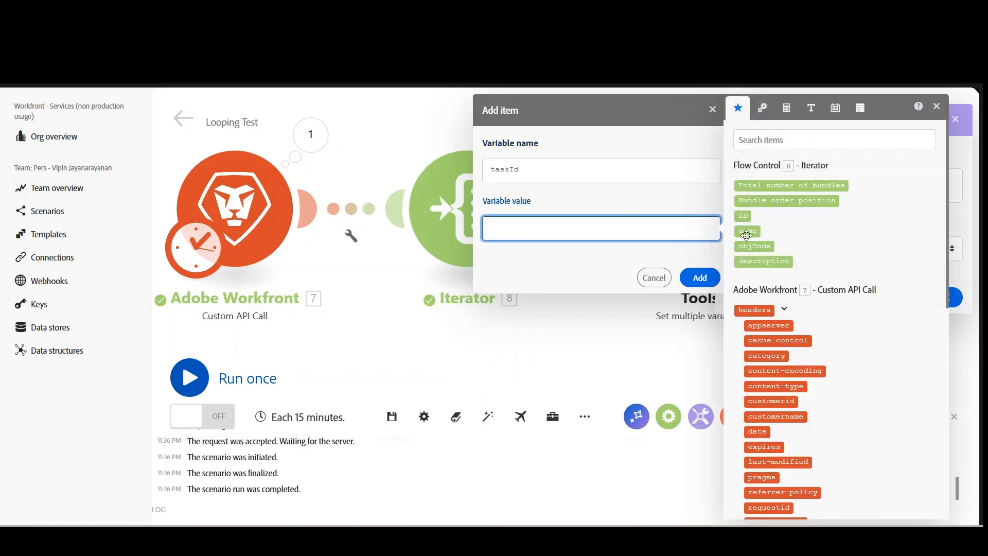
click(743, 215)
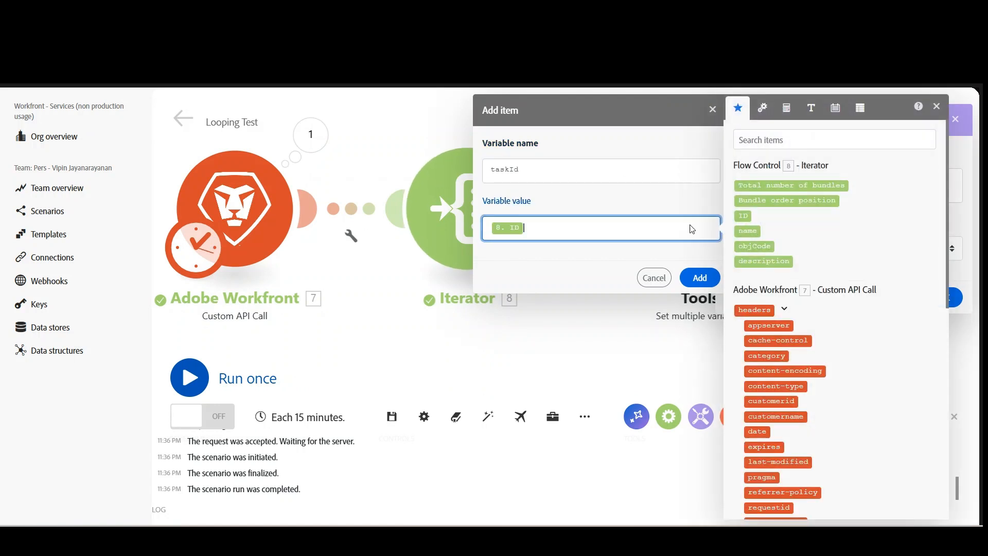
click(700, 277)
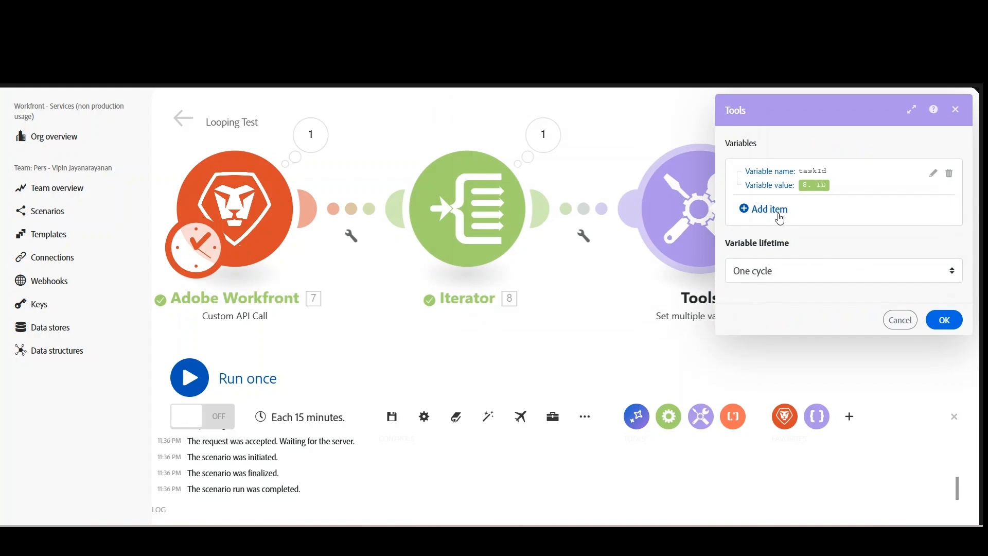
Add a variable named taskName, copied from the ProjectOutputFormat file in VS Code, with the Iterator's name as its value in Workfront Fusion.
key(alt+Tab)
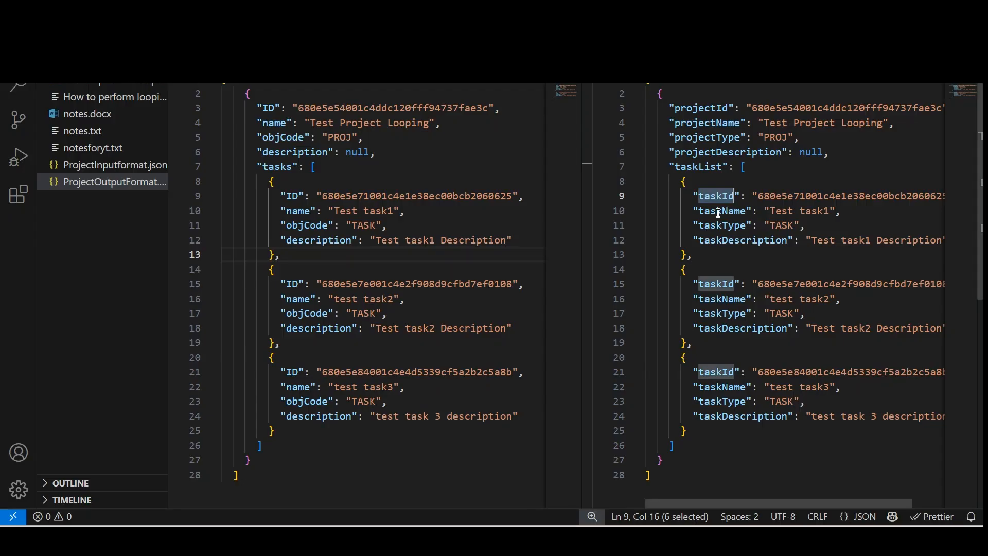
double_click(720, 211)
key(alt+Tab)
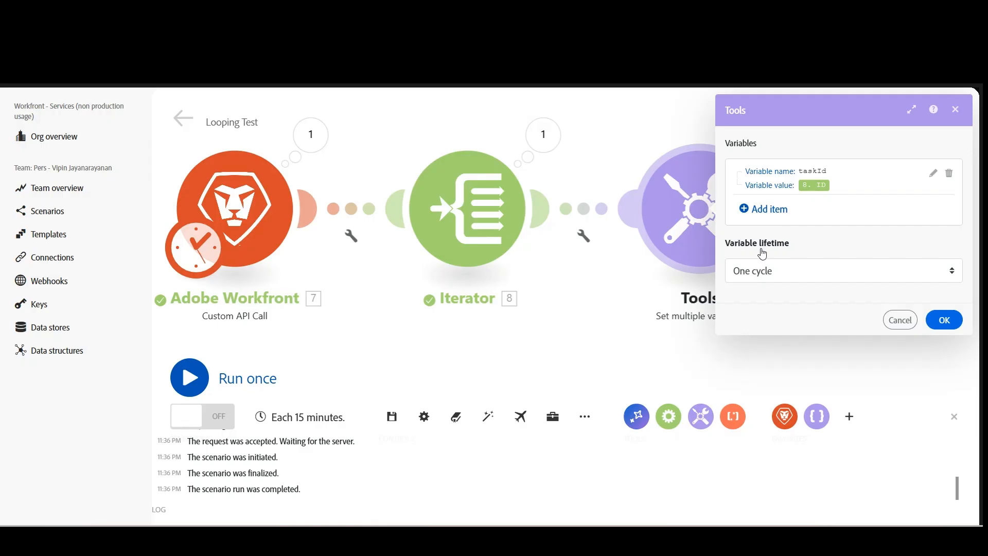
click(771, 221)
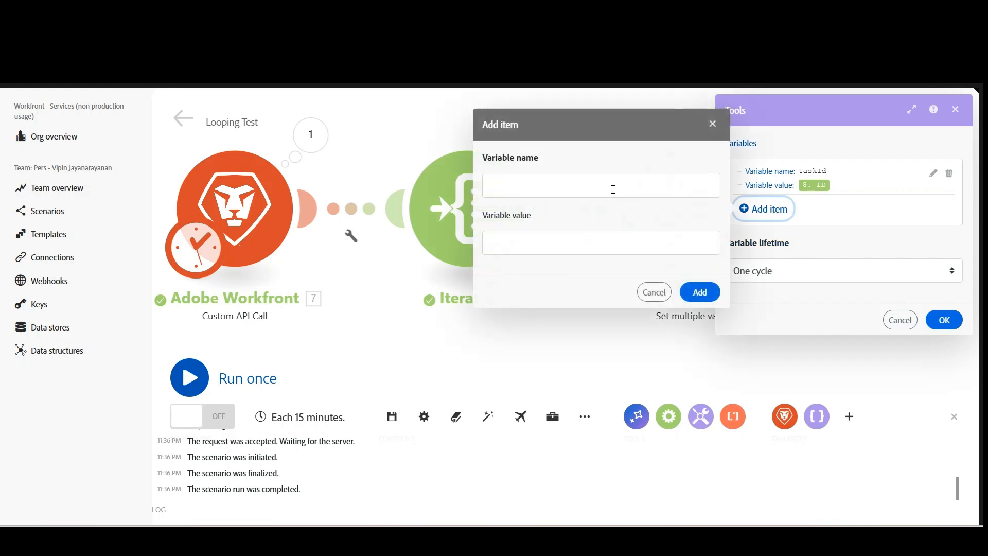
click(611, 186)
key(ctrl+v)
click(584, 246)
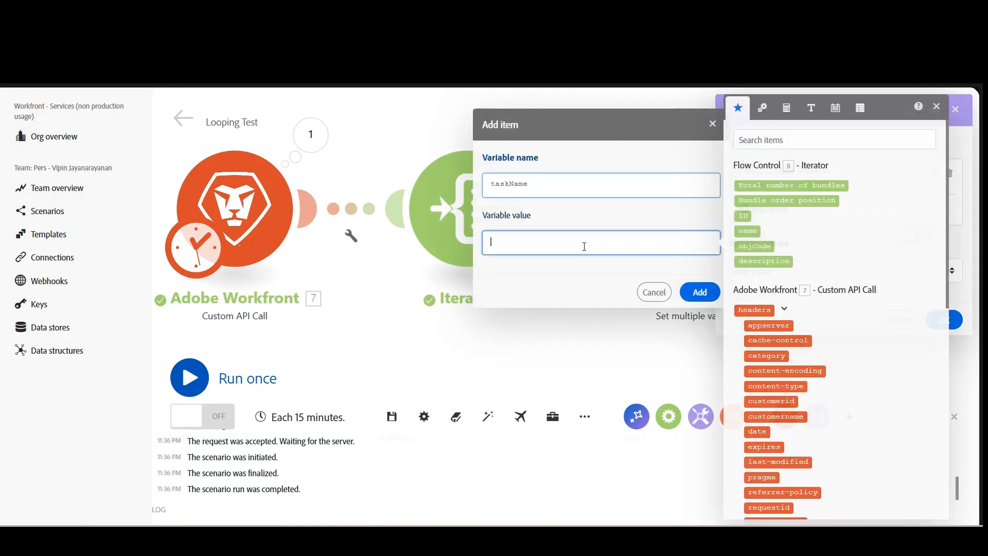
click(750, 231)
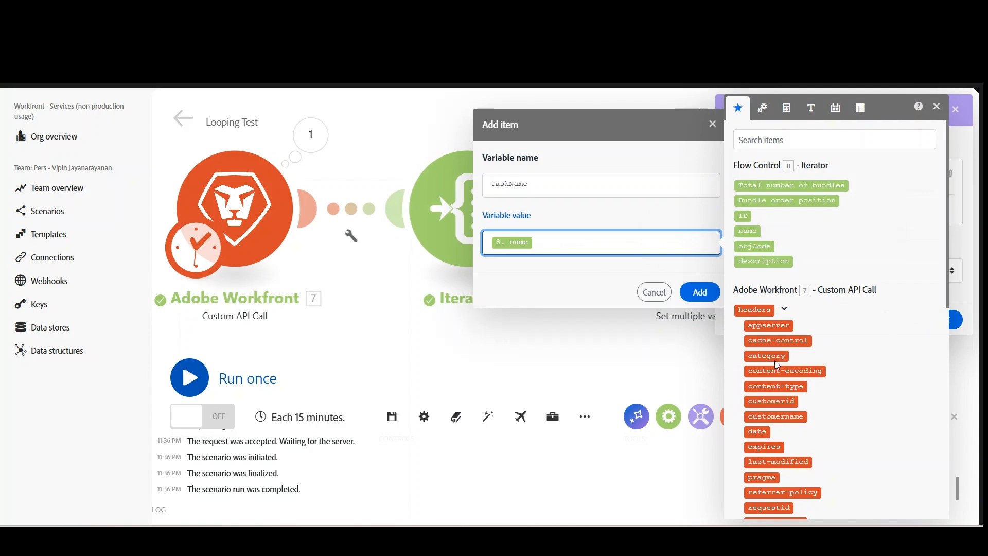
click(696, 293)
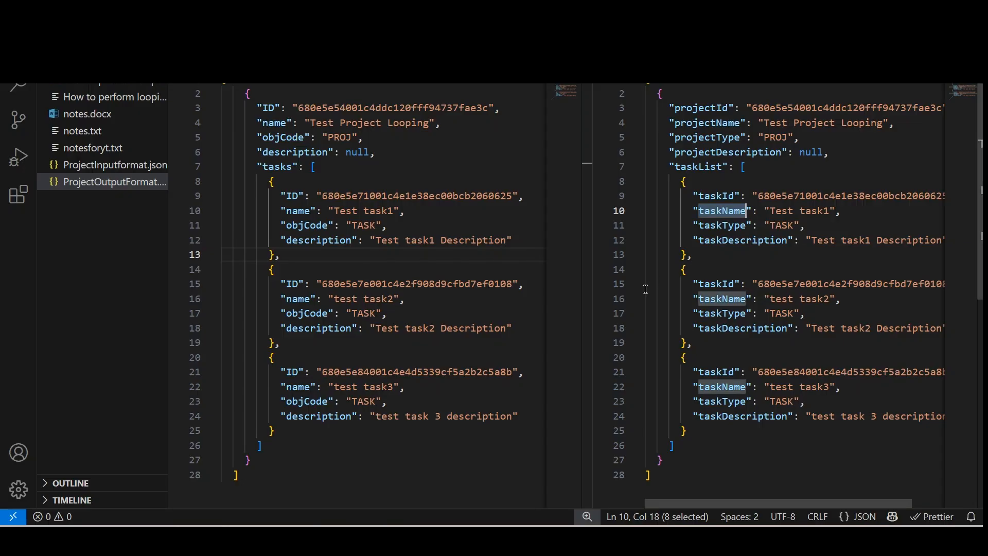
Add a variable named taskType, copied from the output format file in VS Code, with the Iterator's objCode as its value.
double_click(723, 315)
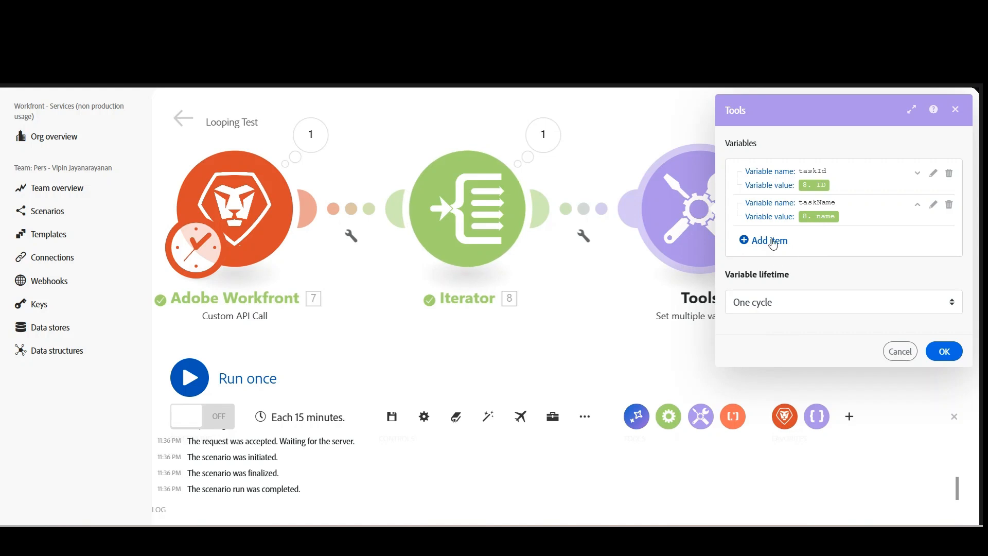
click(767, 241)
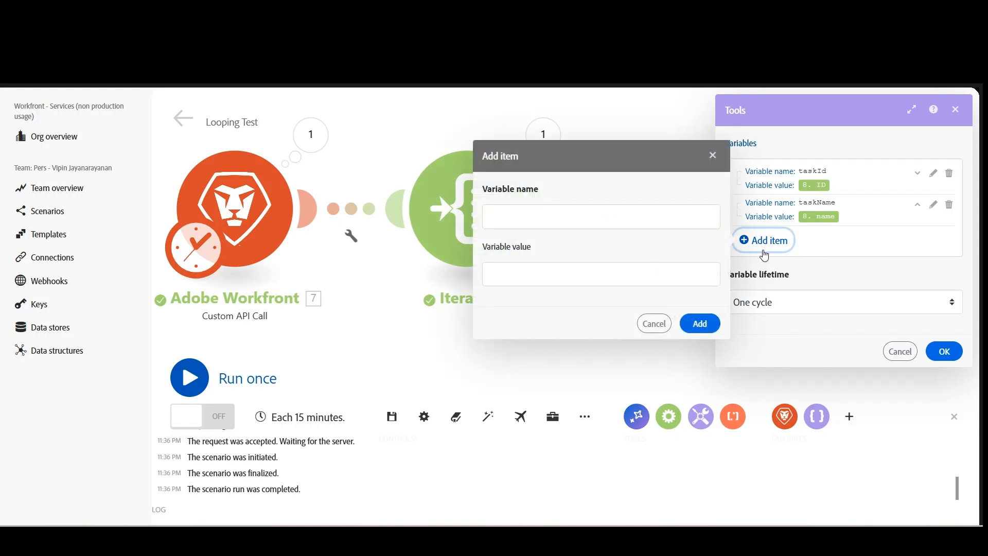
click(560, 211)
key(ctrl+v)
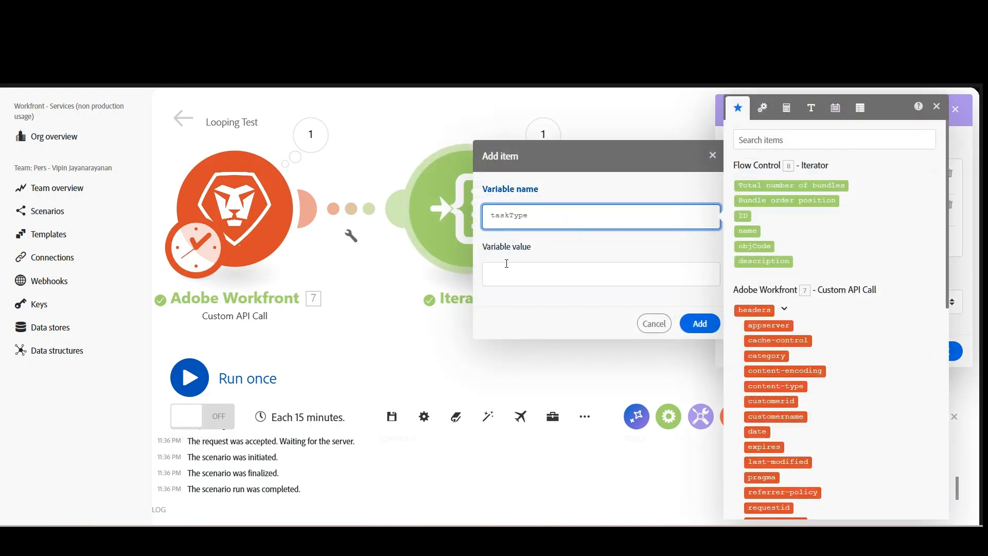
key(Tab)
click(755, 246)
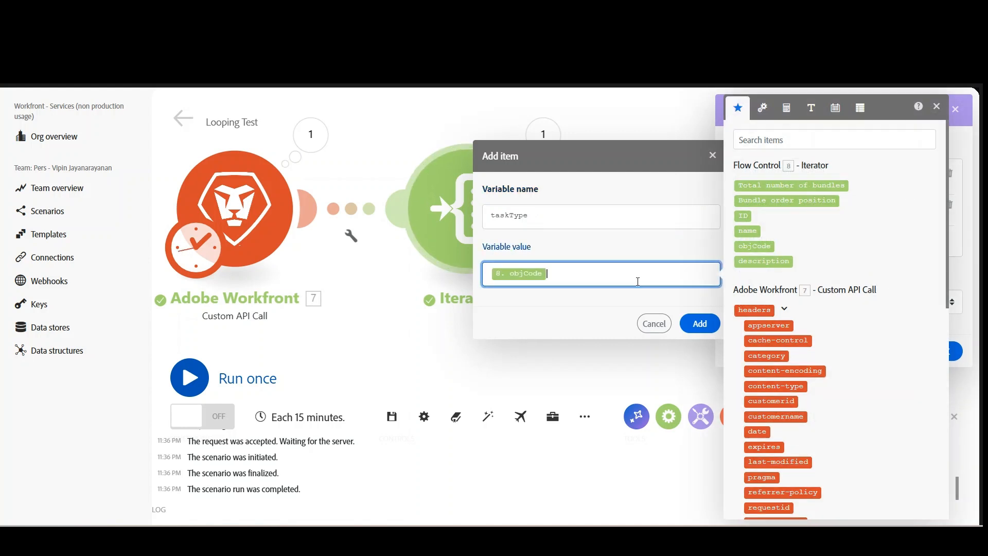
click(699, 324)
Add a variable named taskDescription, copied from the output format file, with the Iterator's description as its value, and confirm the module's settings.
click(763, 272)
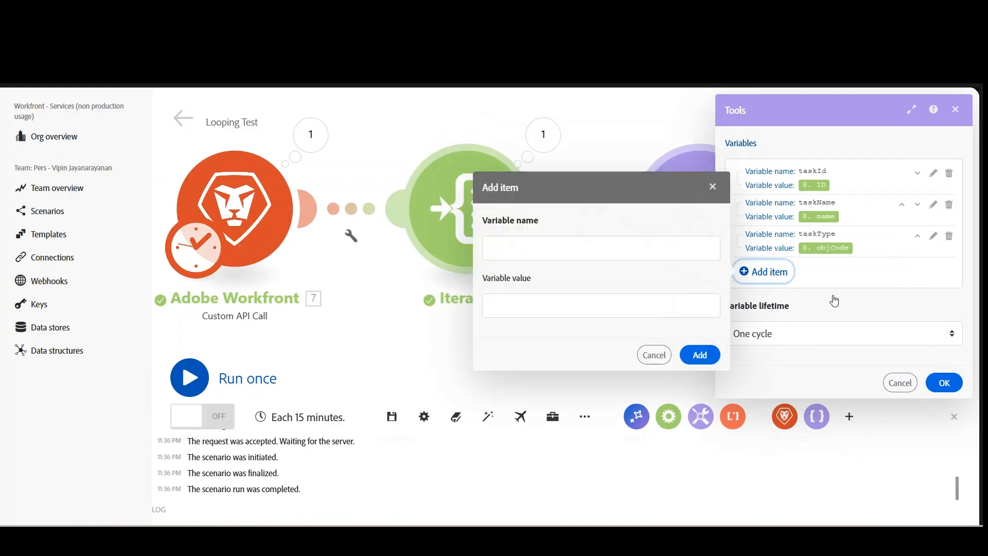
key(alt+Tab)
double_click(742, 328)
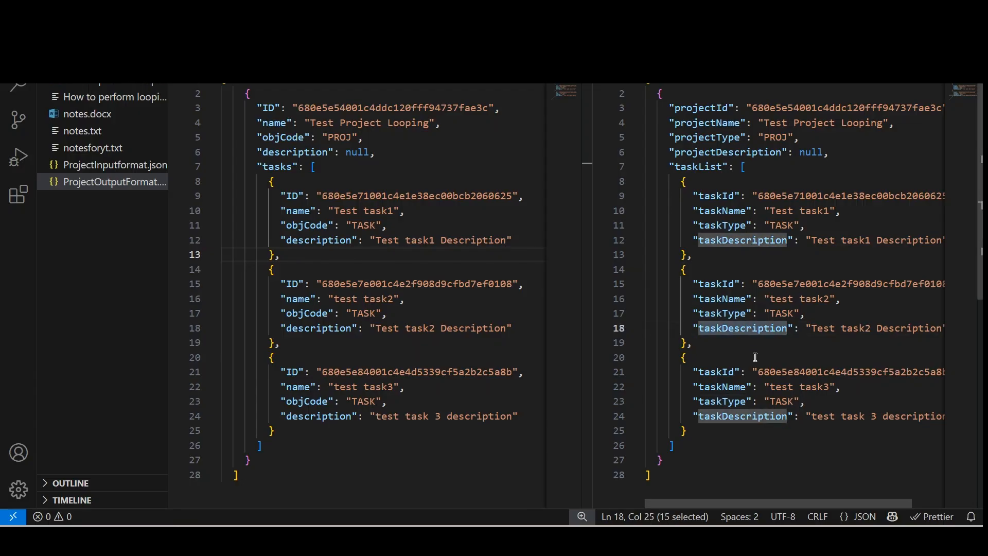
key(alt+Tab)
click(580, 247)
key(ctrl+v)
click(599, 304)
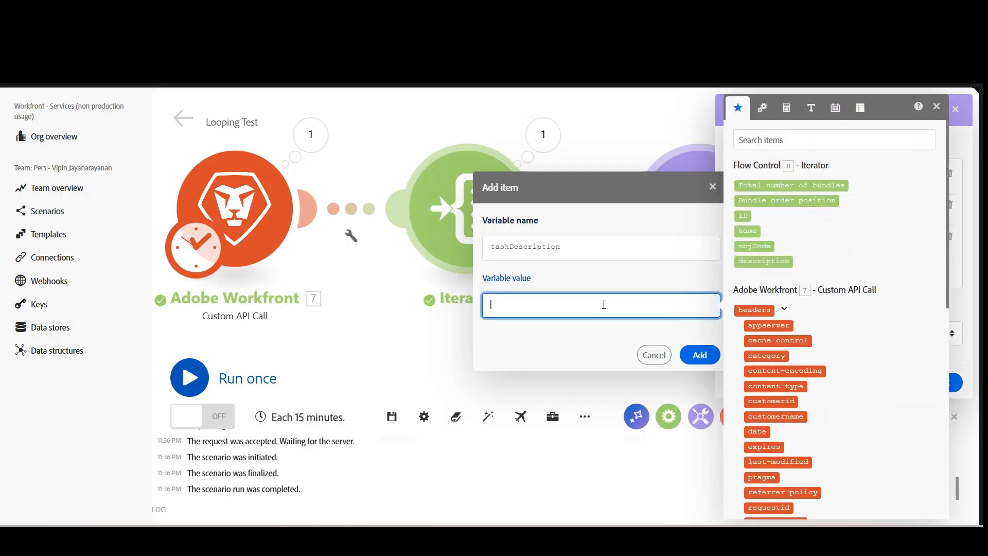
click(764, 261)
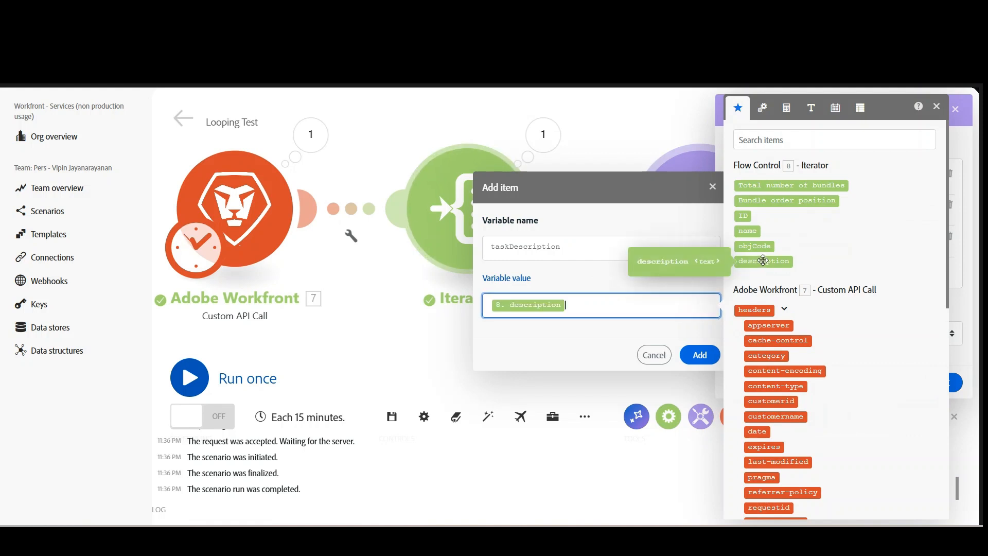
click(700, 355)
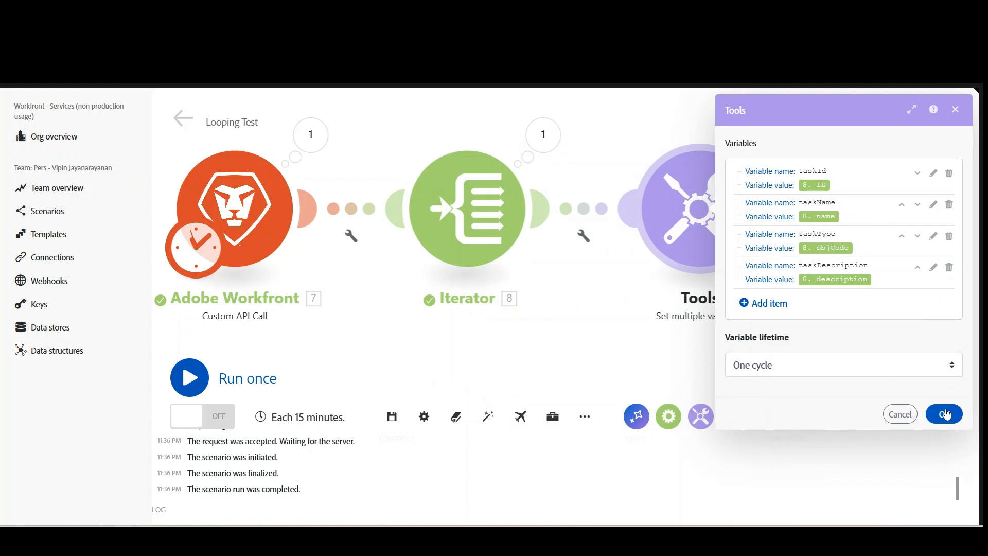
click(947, 413)
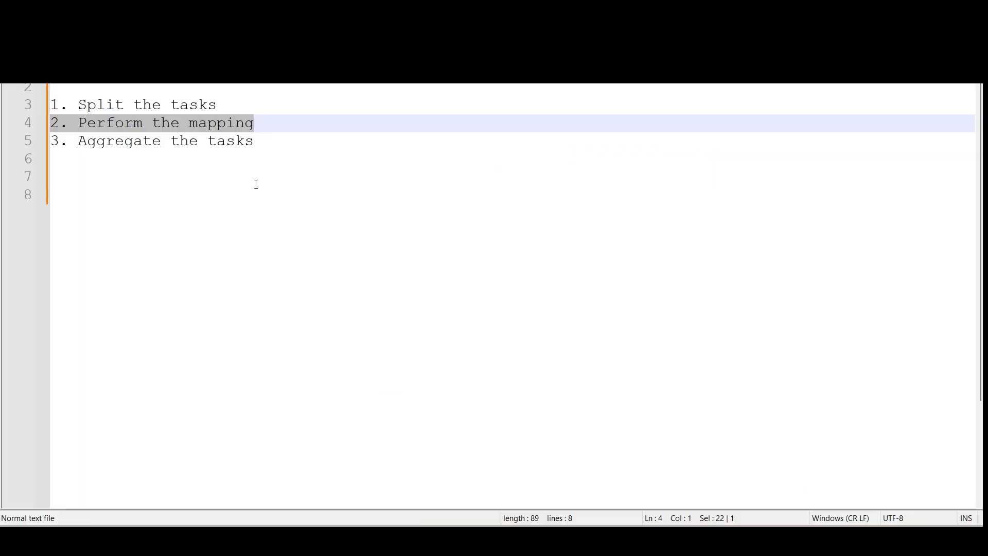
Highlight "Aggregate the tasks" in the notes, and run the scenario once in Workfront Fusion.
drag(261, 141, 78, 140)
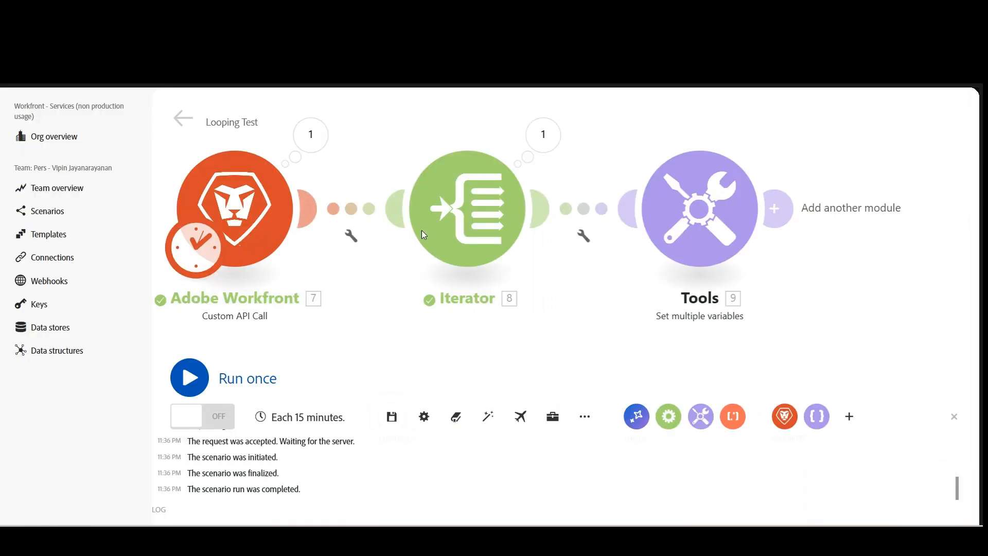
drag(770, 270, 690, 263)
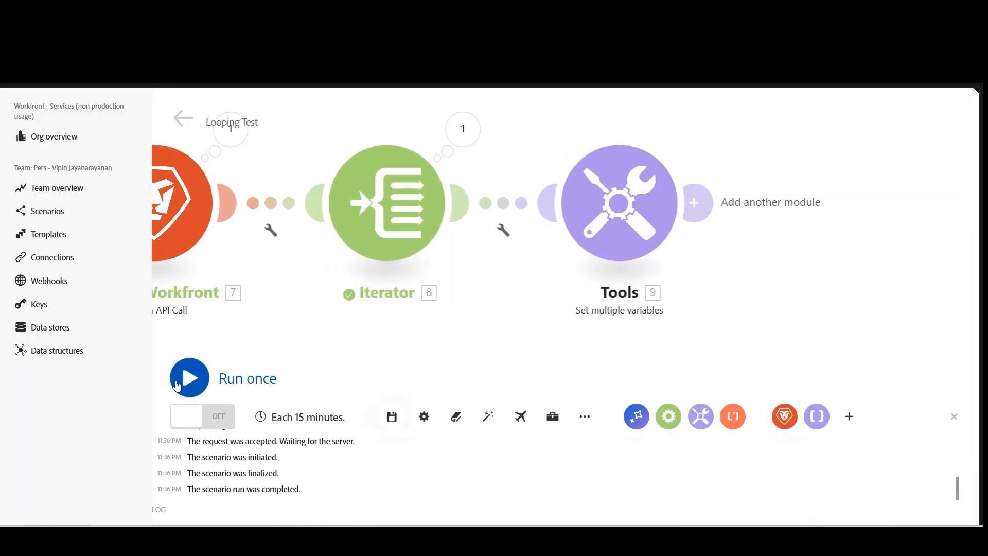
click(186, 378)
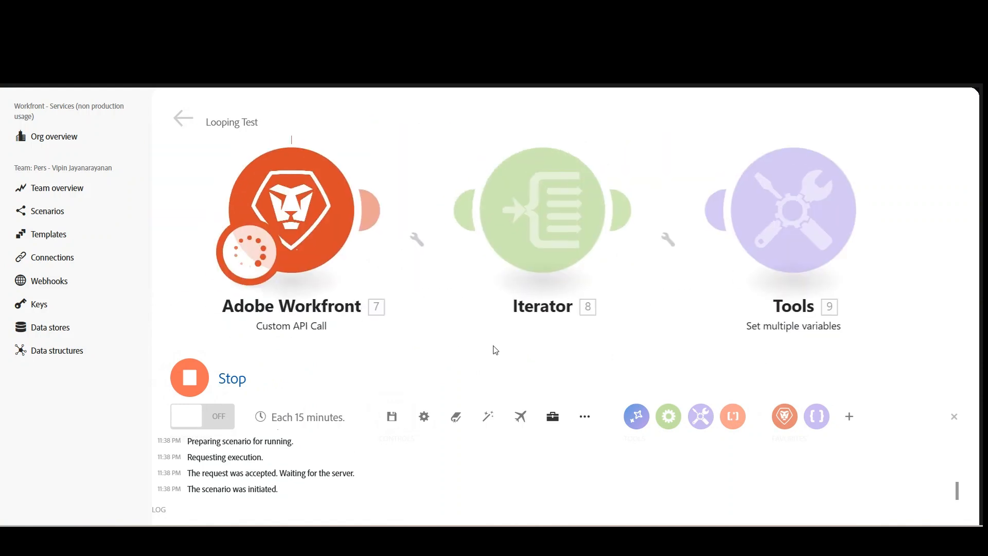
drag(909, 311, 701, 320)
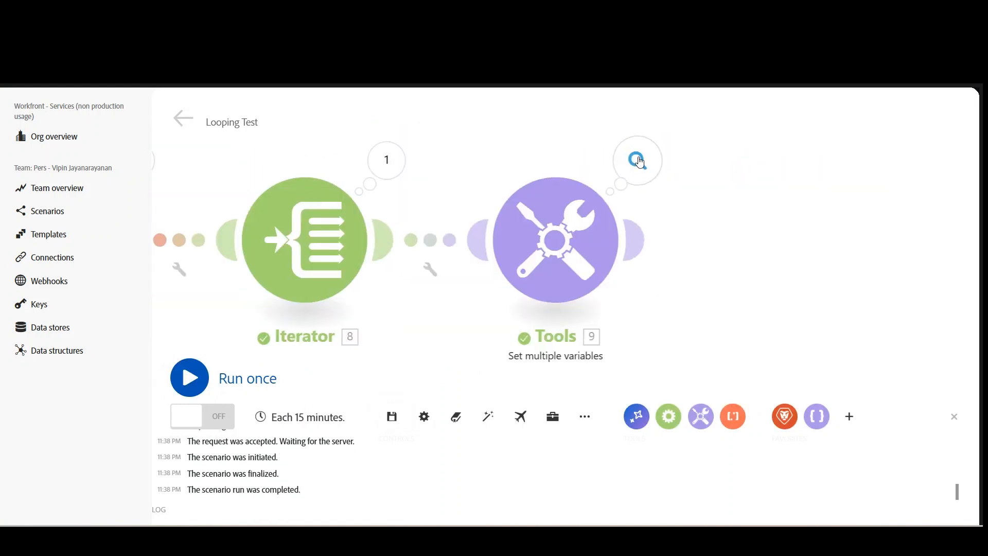
Examine the input and output bundles of all three operations in the Set multiple variables module's run results.
click(650, 164)
click(752, 165)
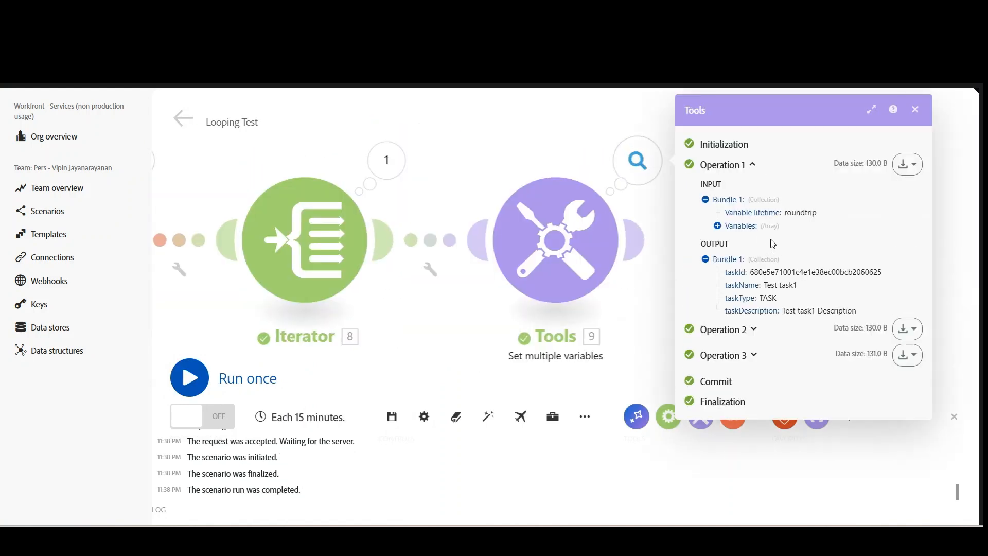
click(754, 330)
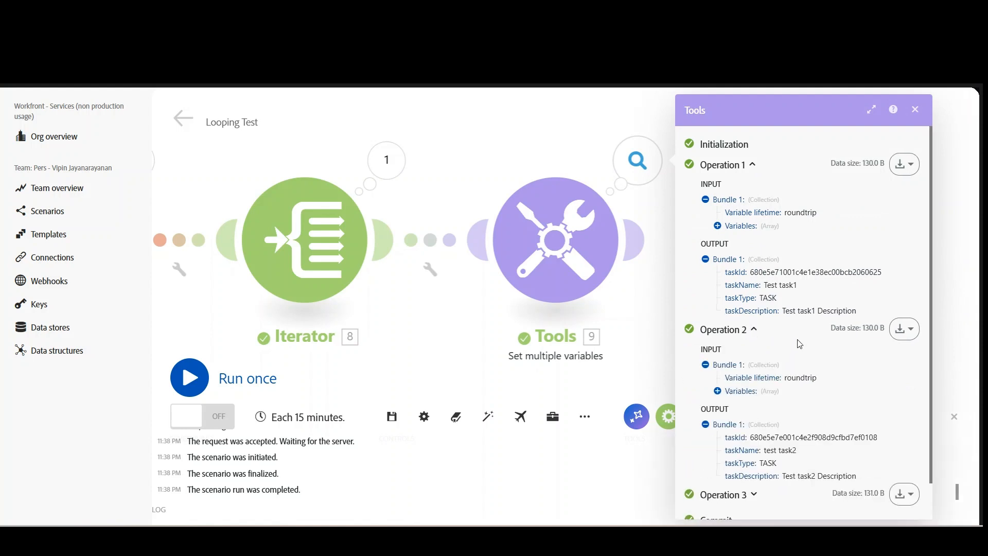
scroll(802, 324, down, 1)
click(754, 454)
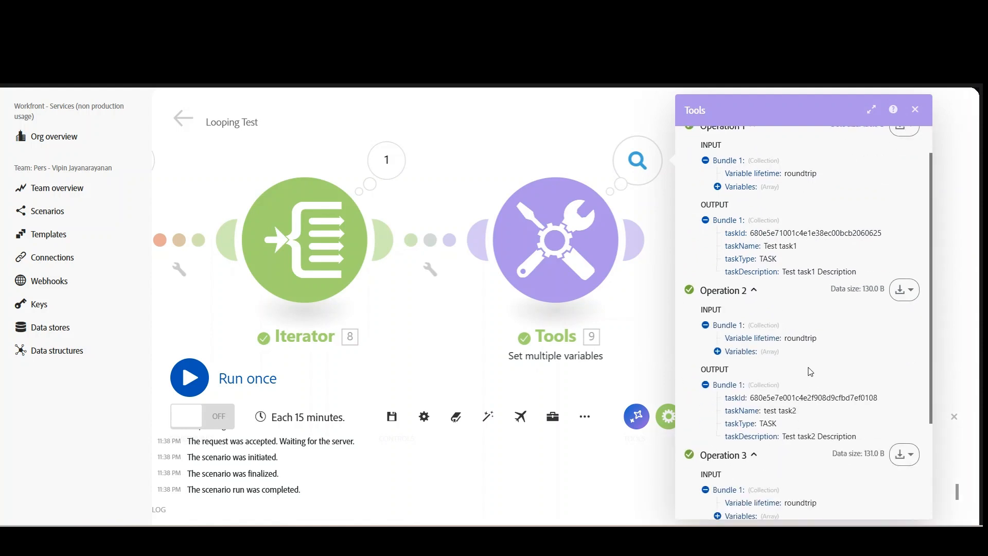
scroll(803, 360, down, 3)
scroll(780, 265, up, 4)
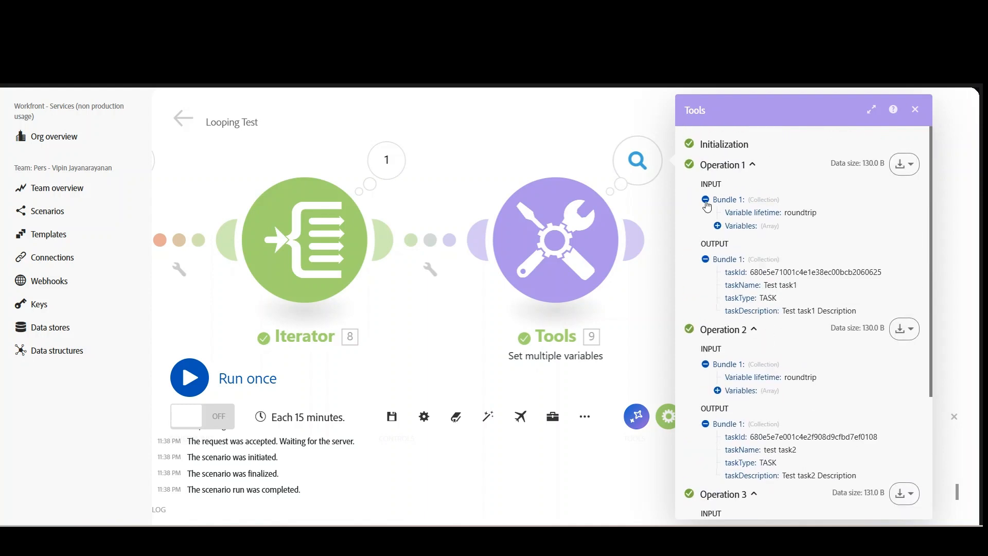
Collapse the three operations, re-examine the output bundle of Operation 1, and close the run results.
click(706, 260)
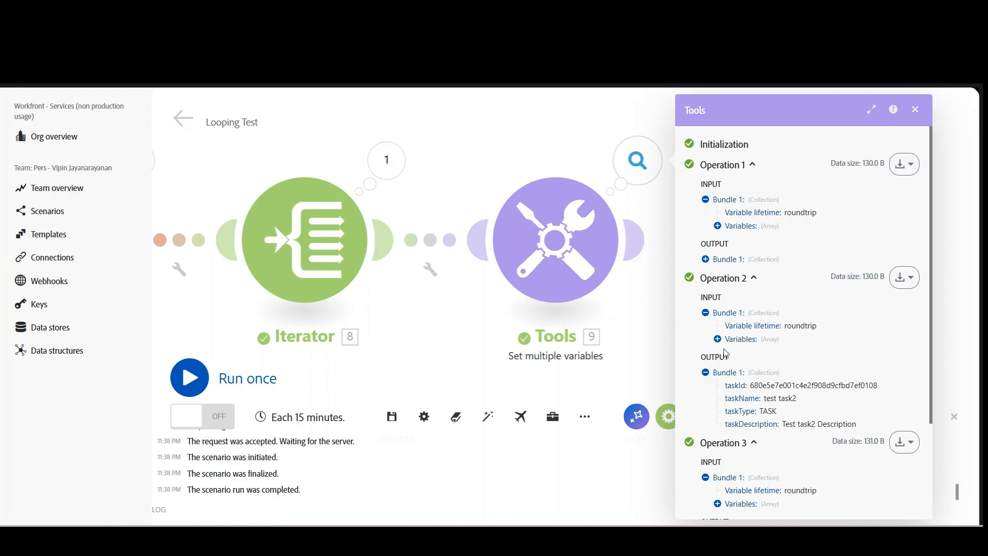
click(706, 313)
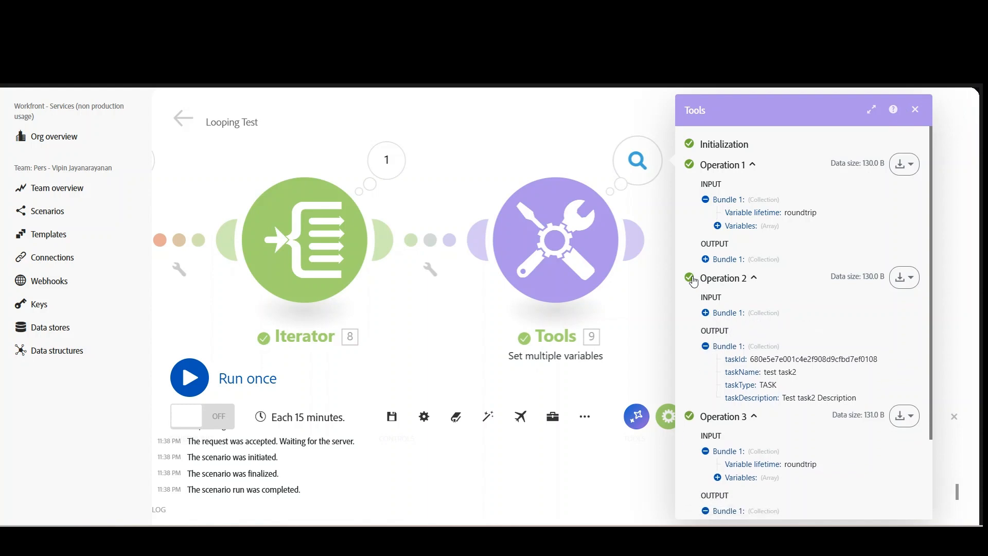
click(753, 166)
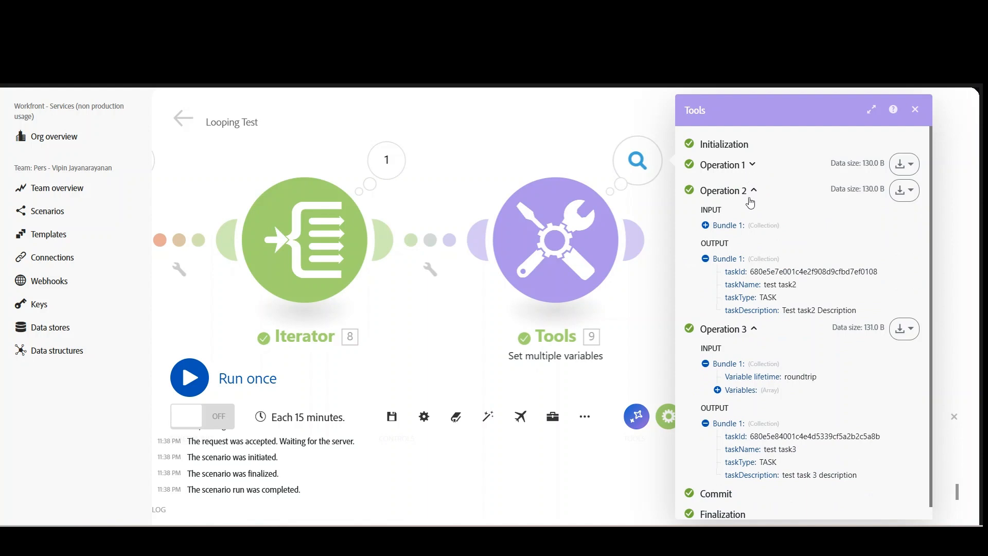
click(752, 191)
click(752, 218)
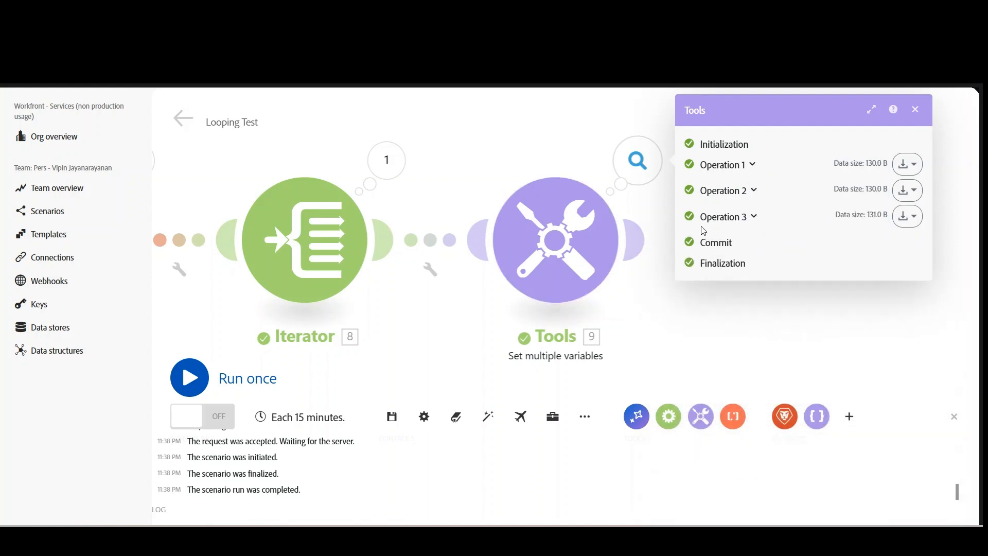
click(741, 170)
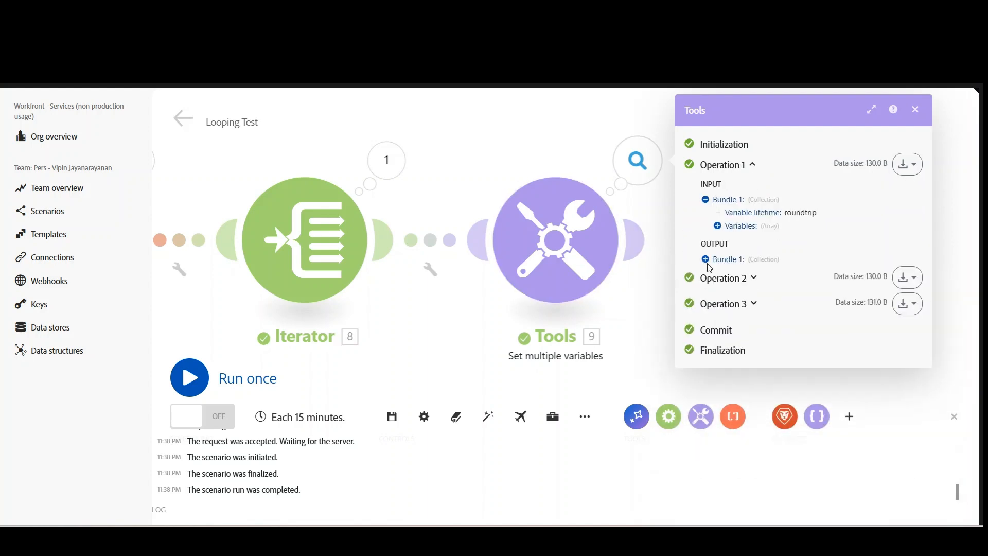
click(707, 260)
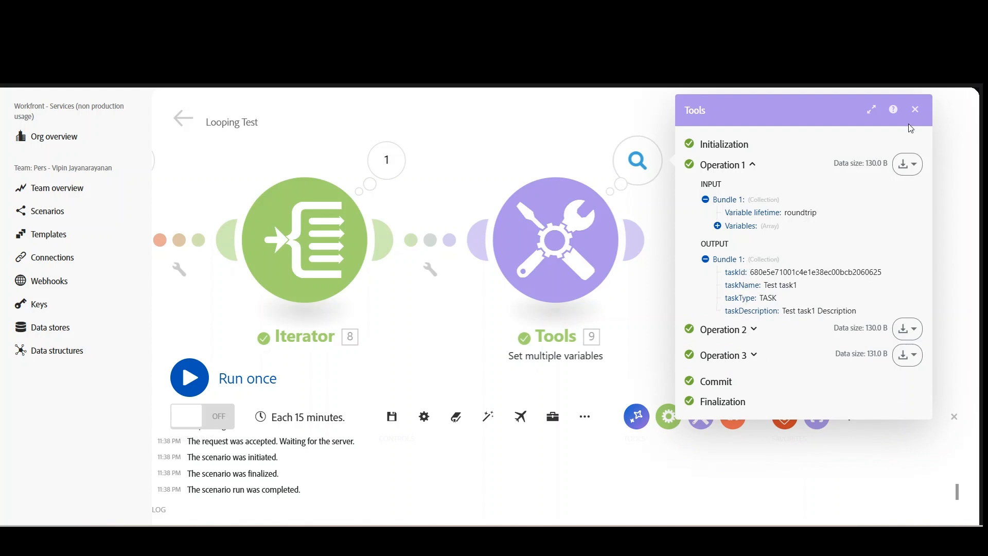
click(915, 109)
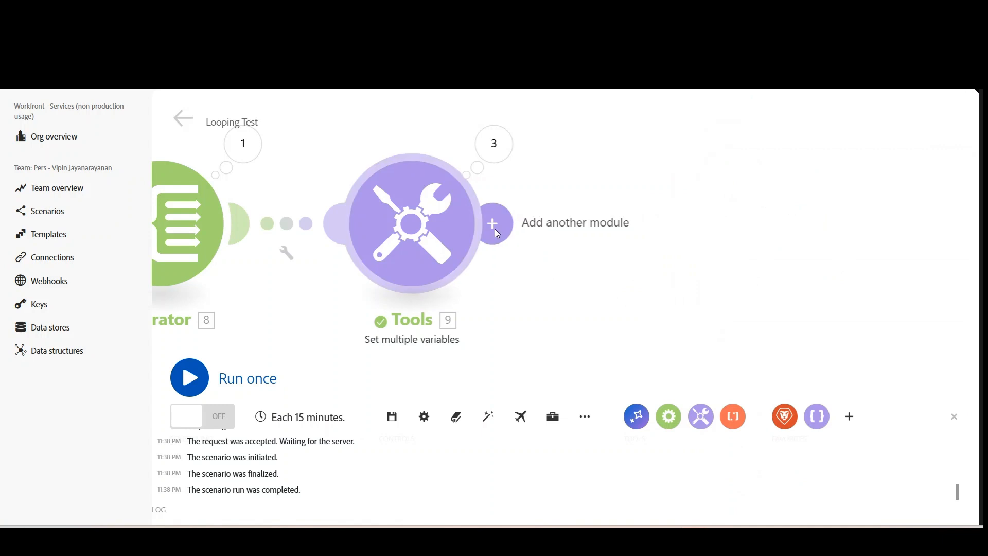
Search the modules for "aggre" and add a Flow Control Array aggregator after the Set multiple variables module.
click(495, 228)
text(aggre)
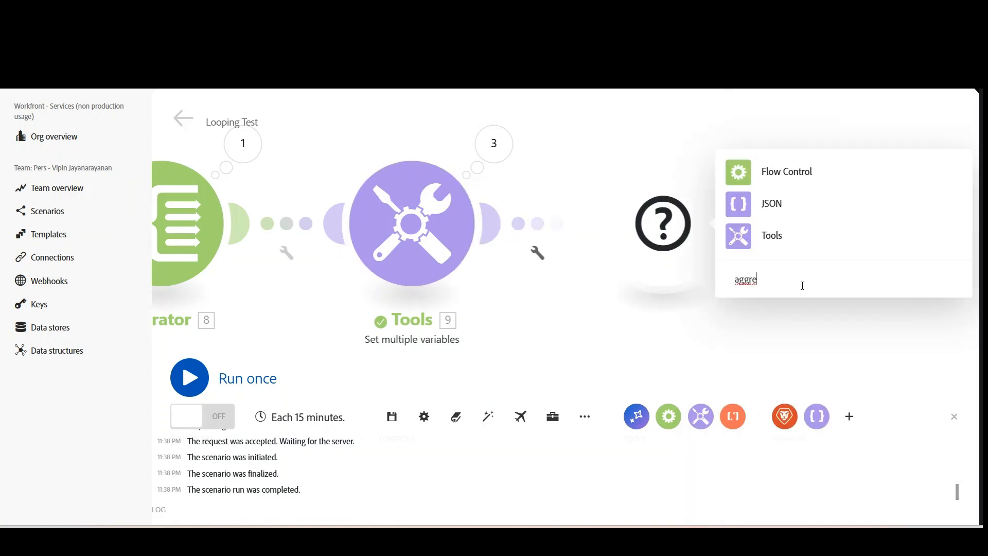
click(791, 176)
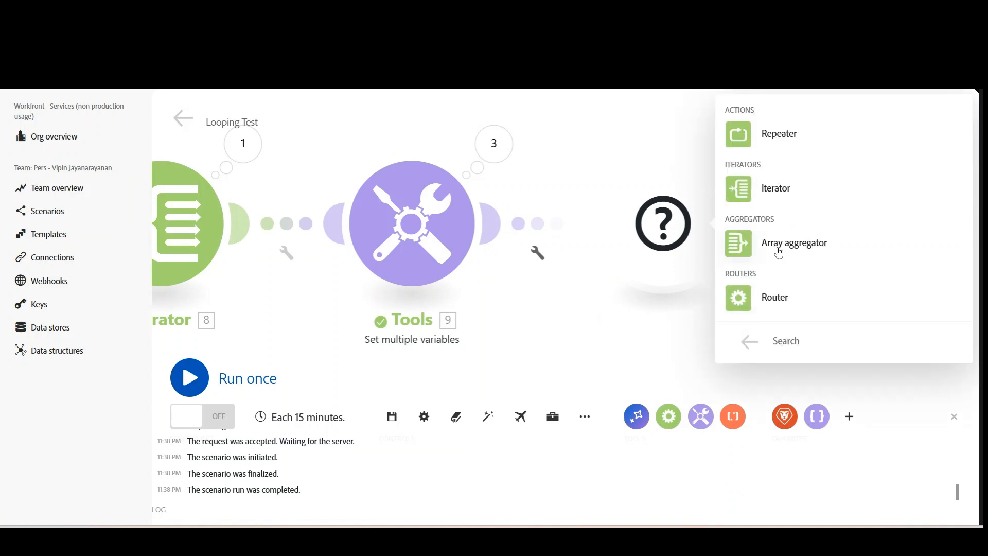
click(795, 247)
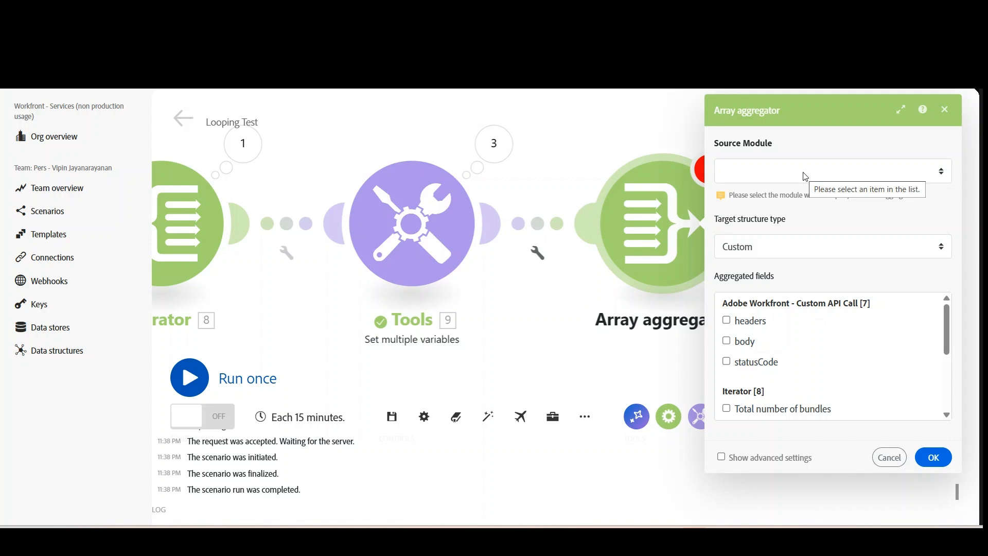
drag(253, 328, 461, 328)
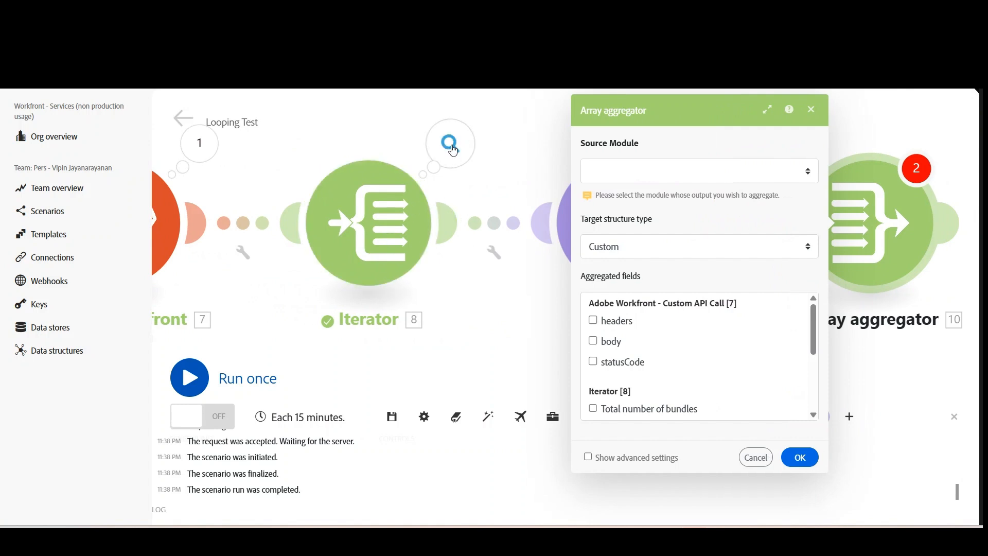
Examine the output bundles in the Iterator module's run results, collapse them, and close the results.
click(453, 150)
click(522, 249)
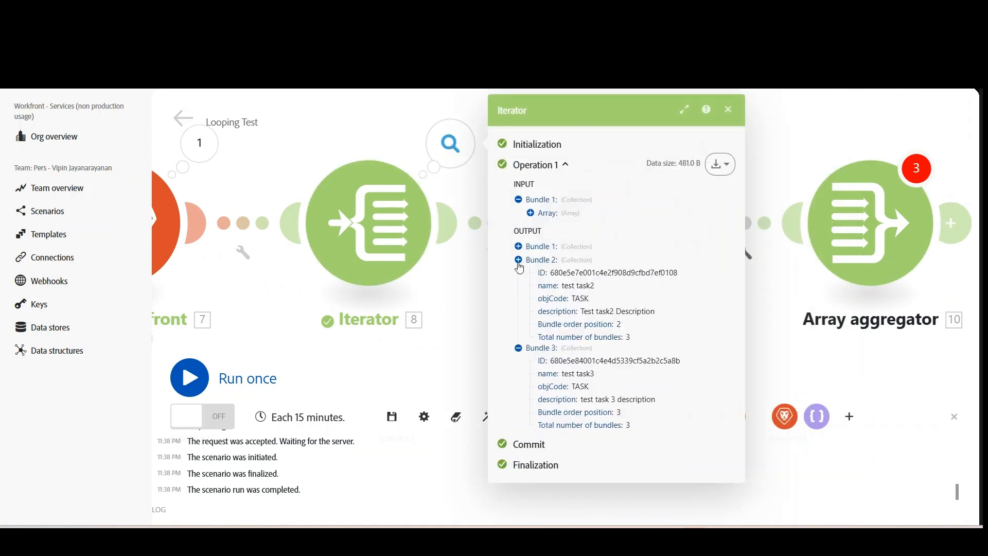
click(520, 260)
click(519, 273)
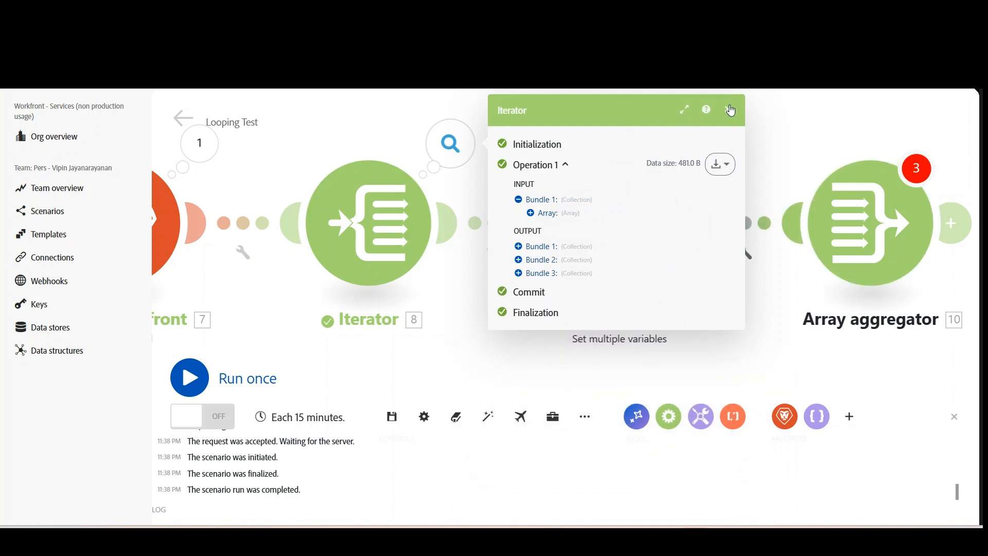
click(728, 110)
Configure the Array aggregator with Iterator [8] as source module, aggregating taskId, taskName, taskType and taskDescription from Set multiple variables.
drag(772, 335, 555, 344)
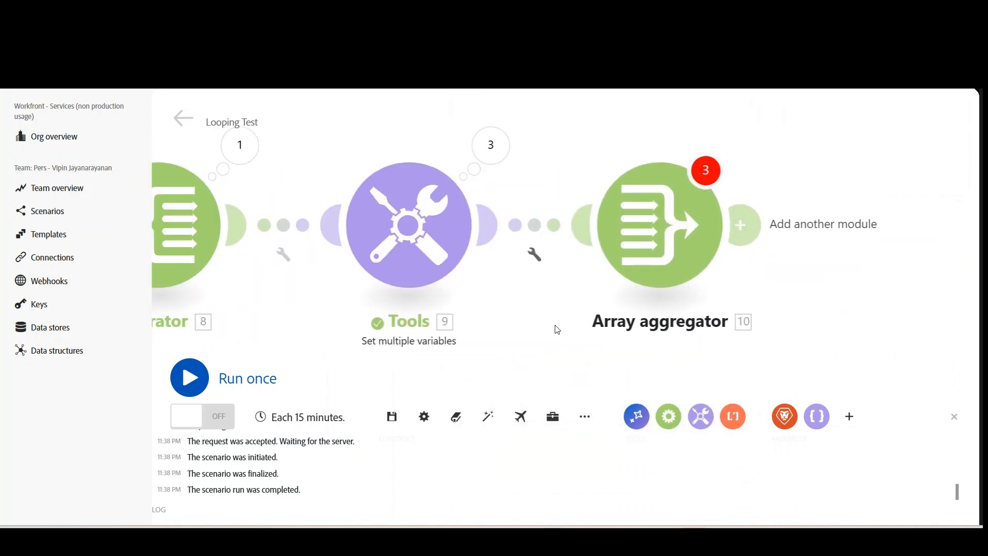
click(674, 238)
click(802, 181)
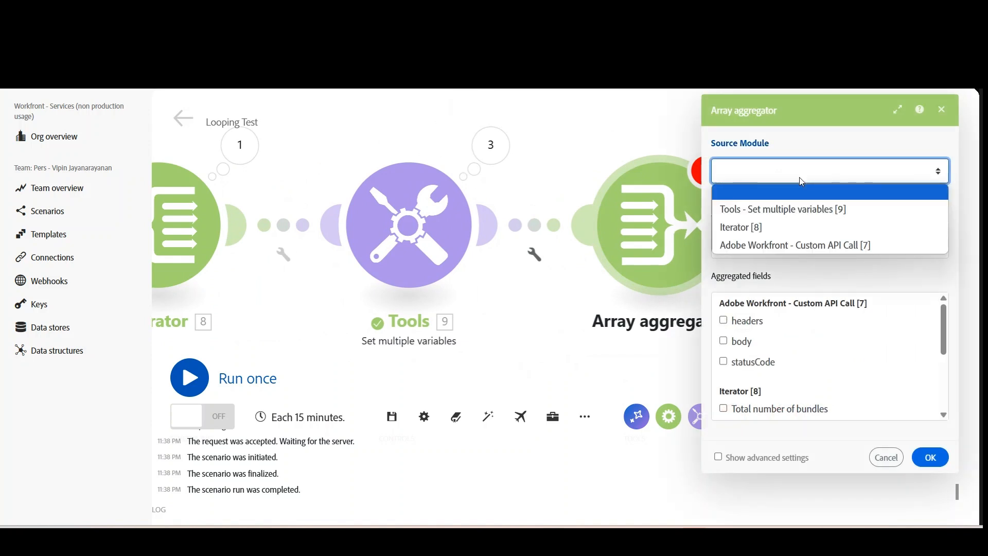
click(757, 228)
scroll(860, 341, down, 3)
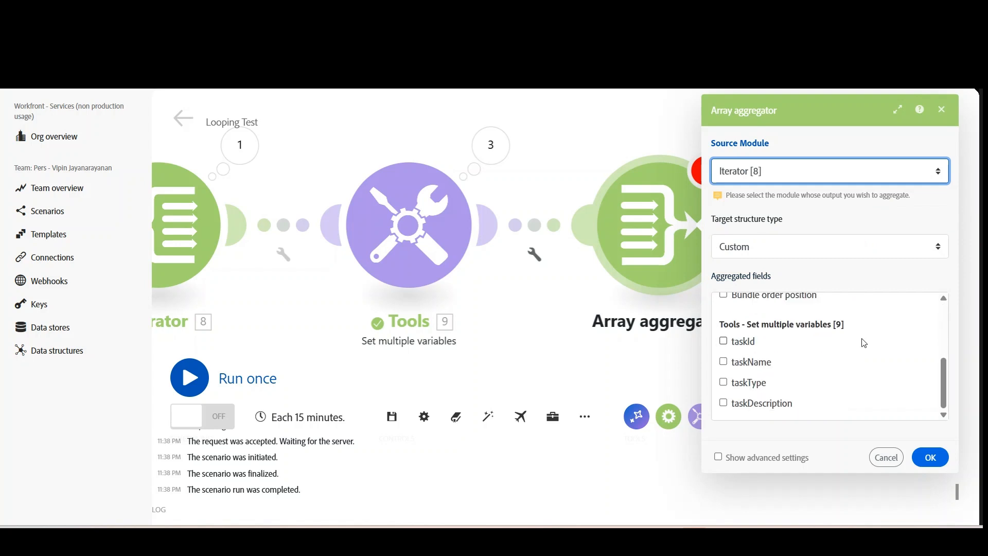
click(724, 342)
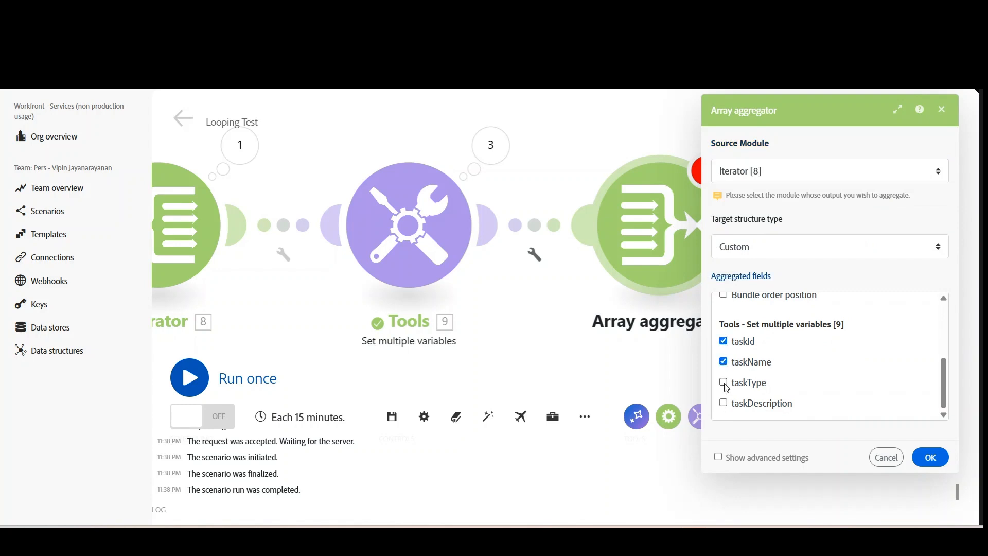
click(724, 382)
click(724, 403)
click(930, 458)
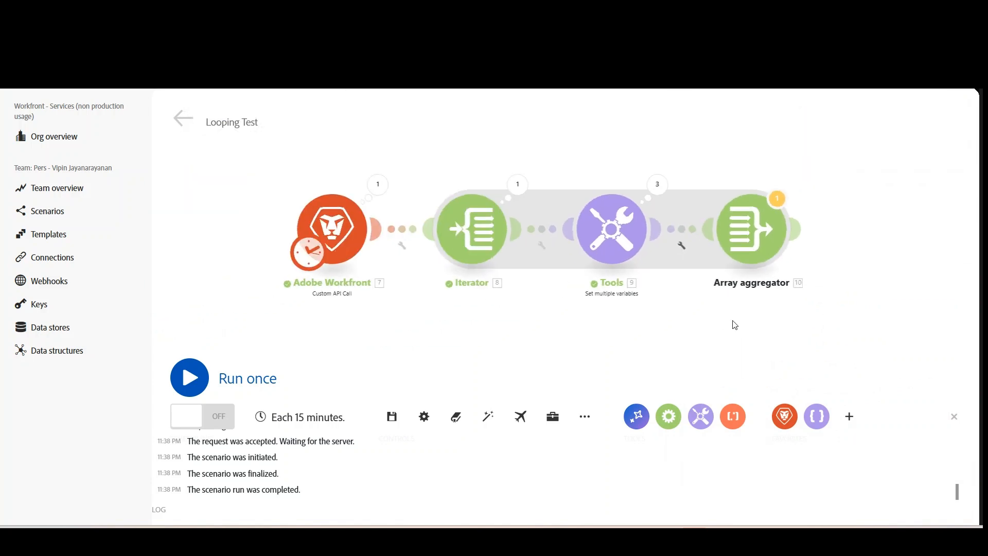
Save the scenario and run it once, accepting the transformer warning both times.
click(392, 416)
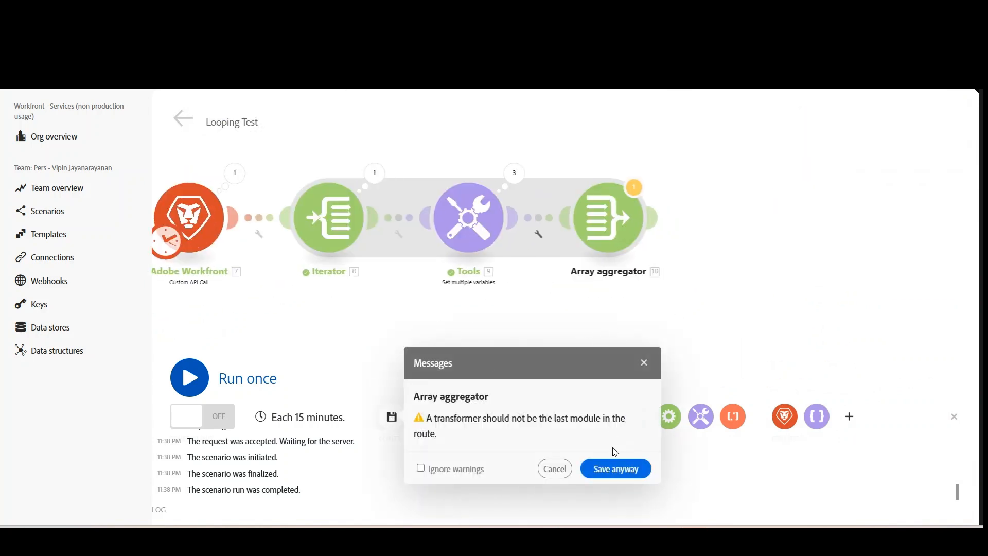
click(614, 462)
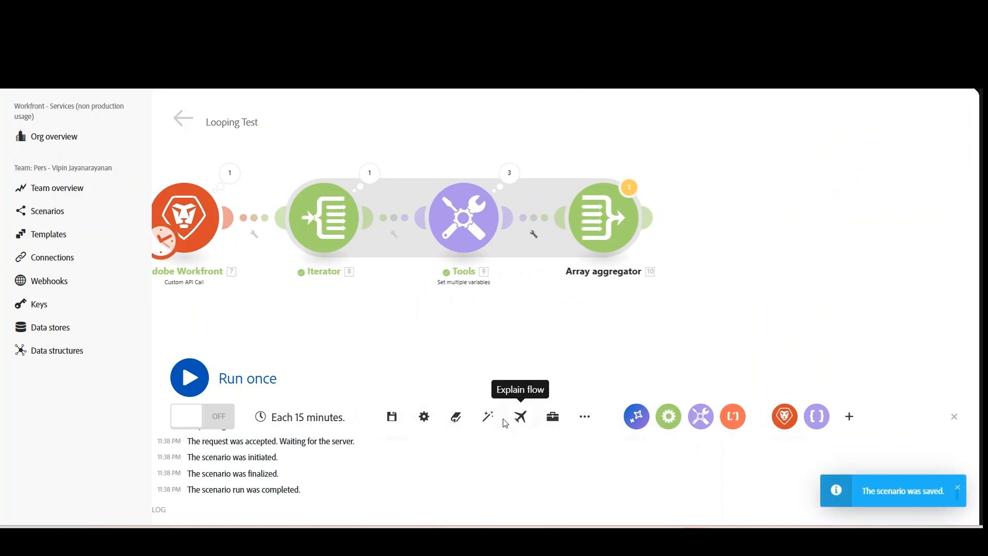
click(194, 383)
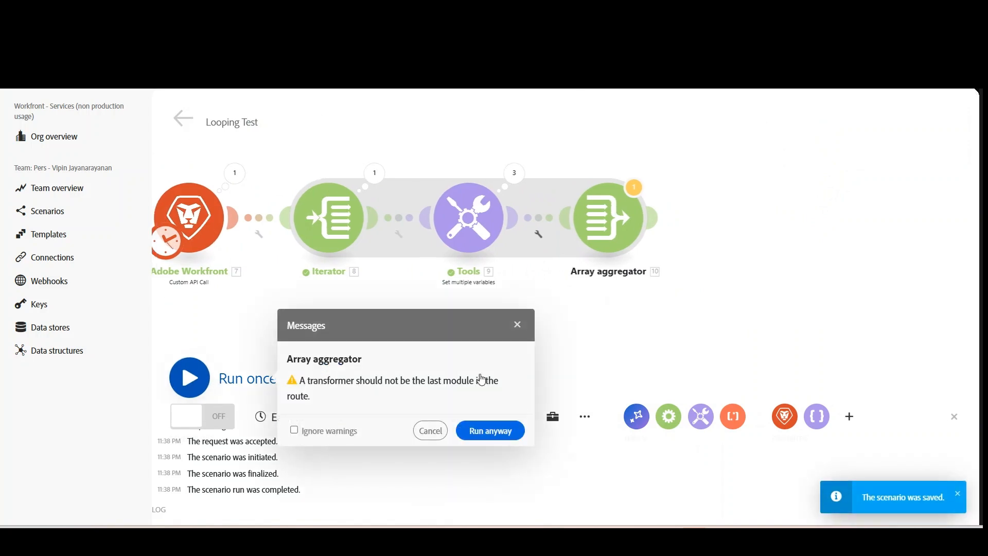
click(490, 431)
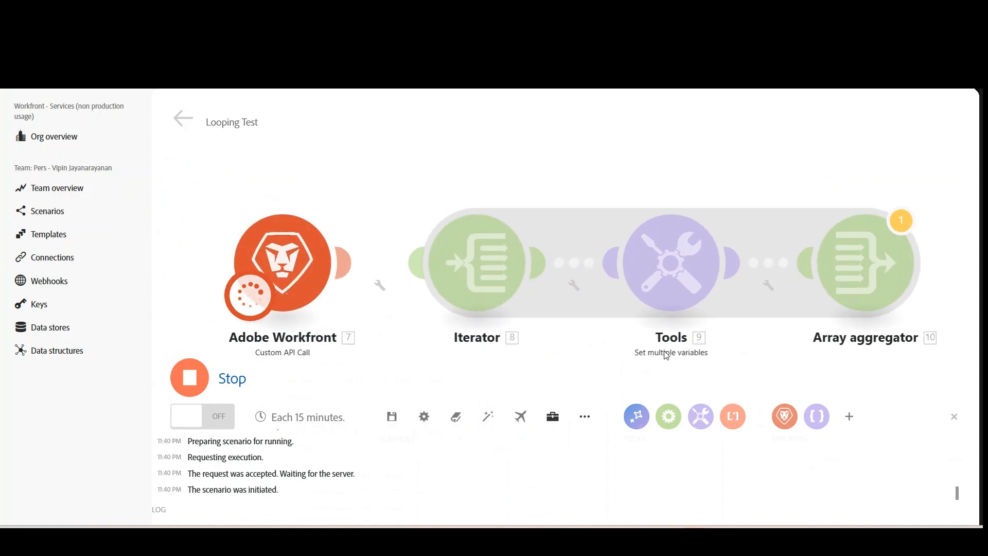
Examine the Array aggregator's run results, expanding the output array and all three of its task collections.
drag(895, 392, 738, 334)
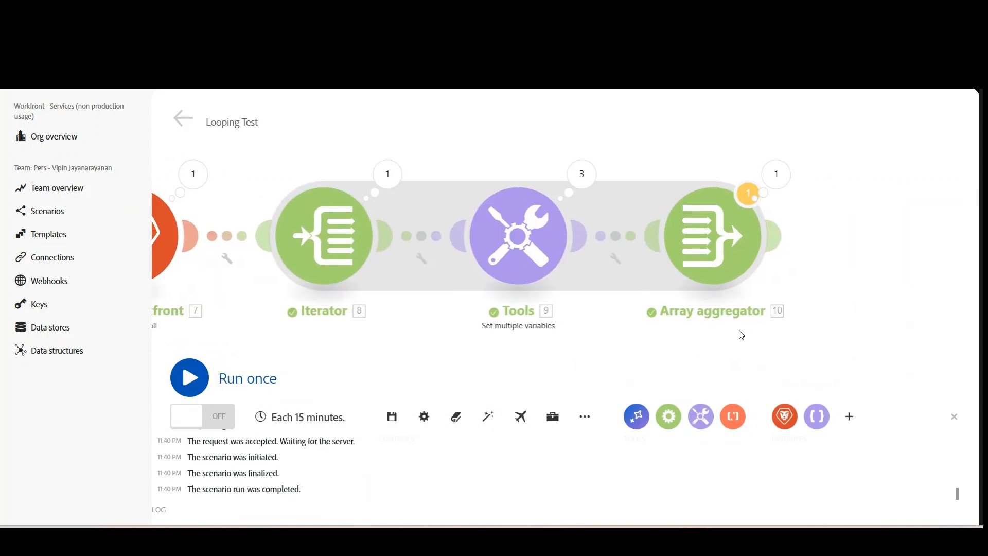
click(773, 176)
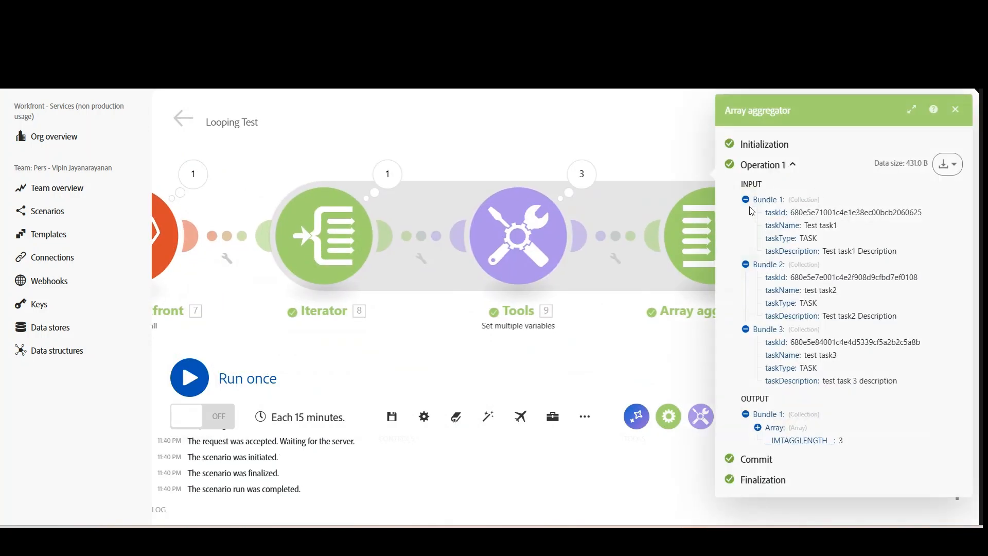
click(758, 428)
scroll(762, 436, down, 1)
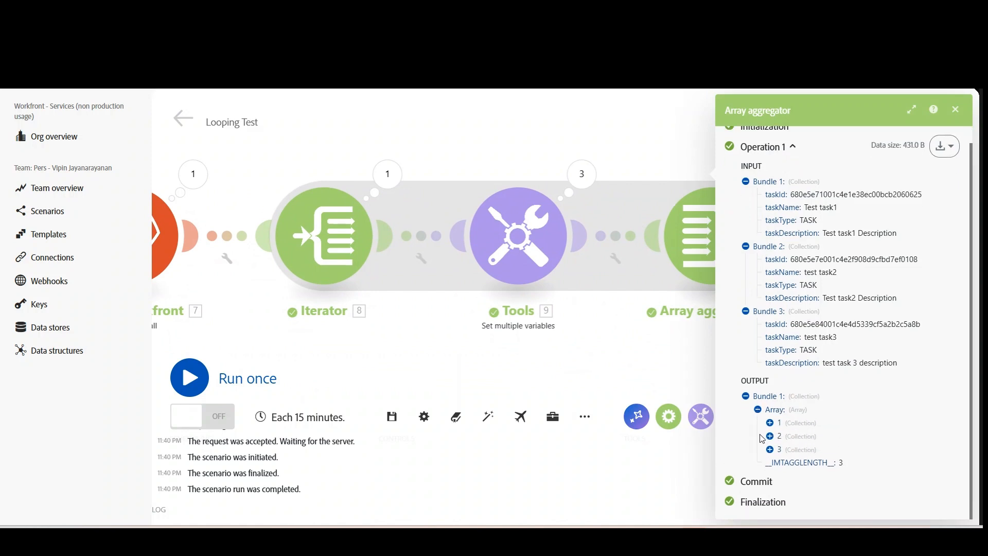
click(770, 423)
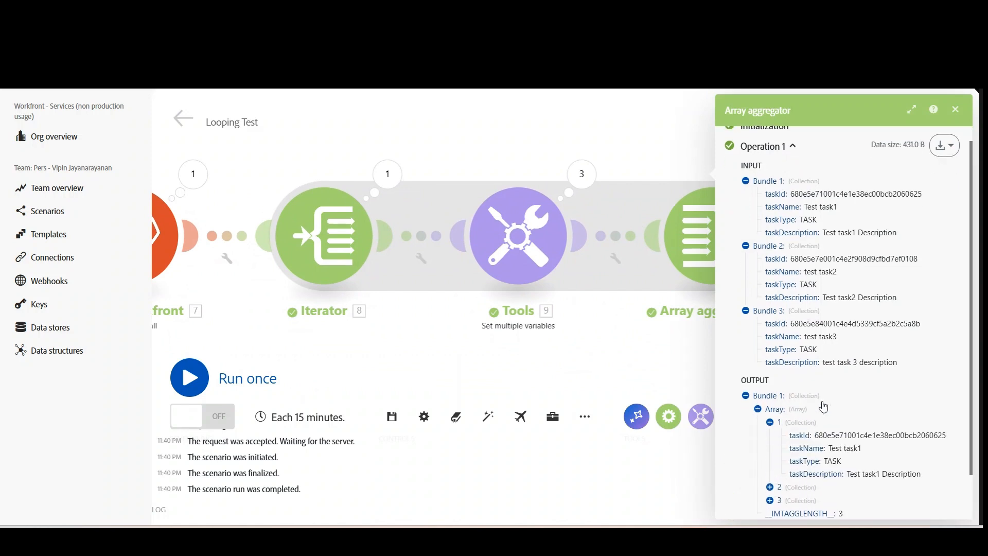
scroll(787, 442, down, 1)
click(771, 437)
scroll(821, 435, down, 1)
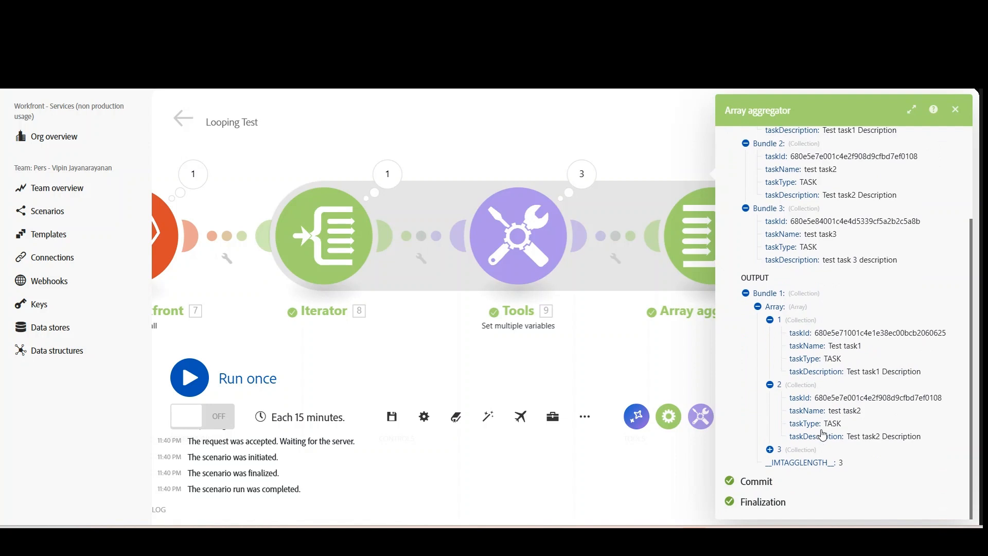
click(771, 452)
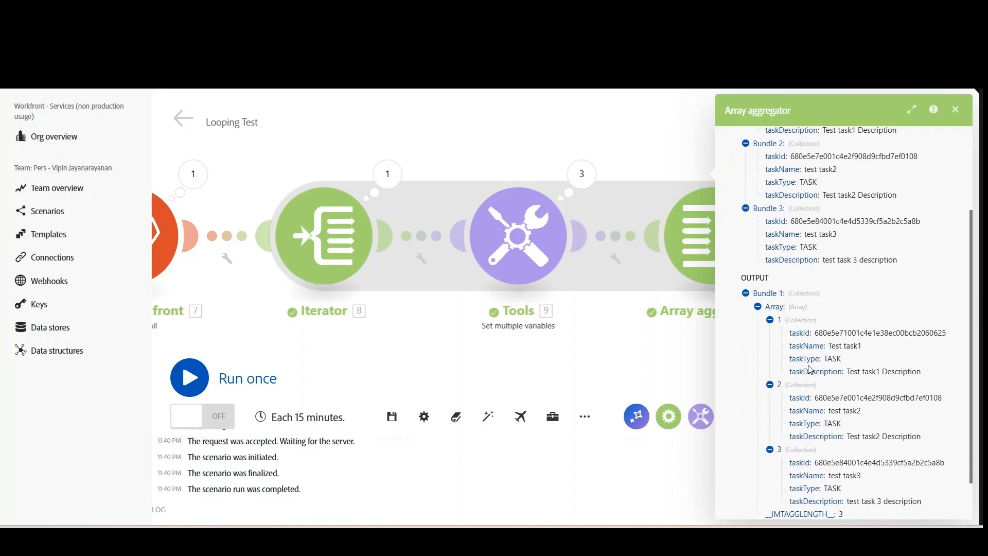
Collapse the task collections in the Array aggregator's output array and close the run results.
click(770, 319)
click(771, 333)
click(770, 397)
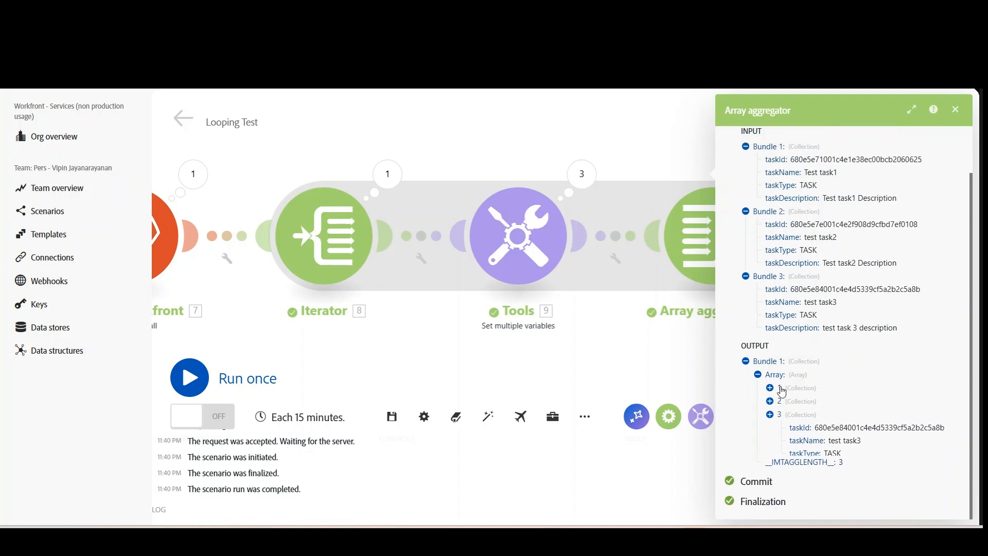
click(955, 112)
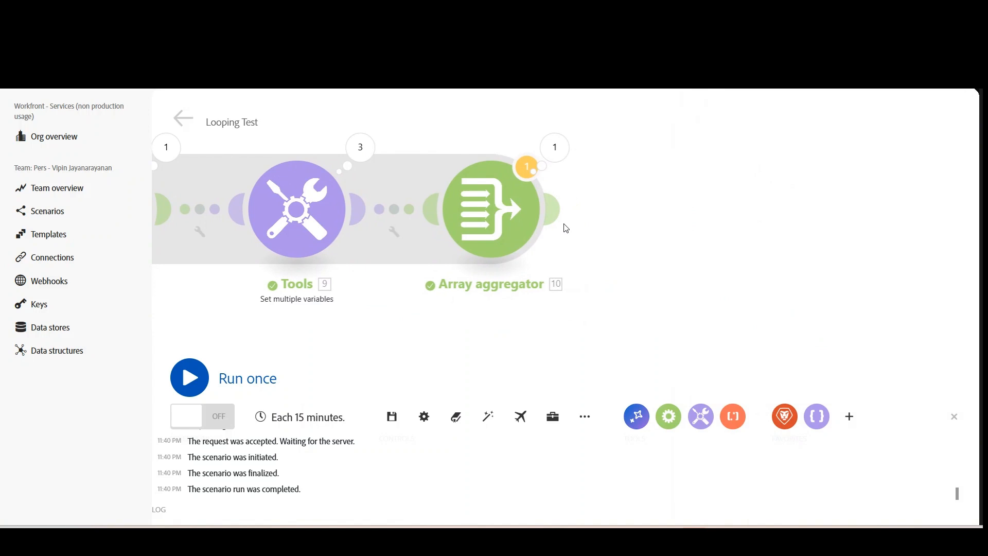
Search the modules for "create jso" and add a JSON Create JSON module after the Array aggregator.
click(555, 206)
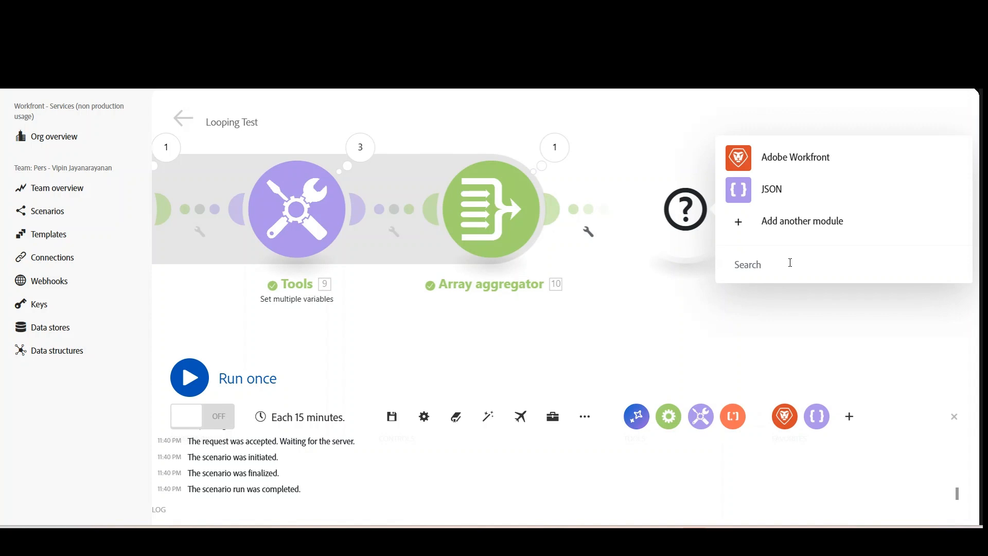
text(create)
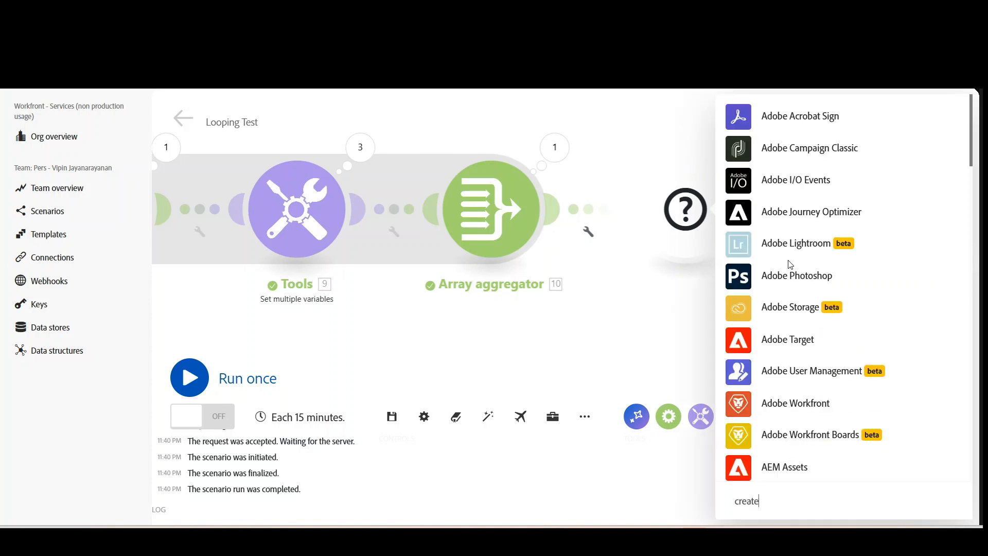
text( jso)
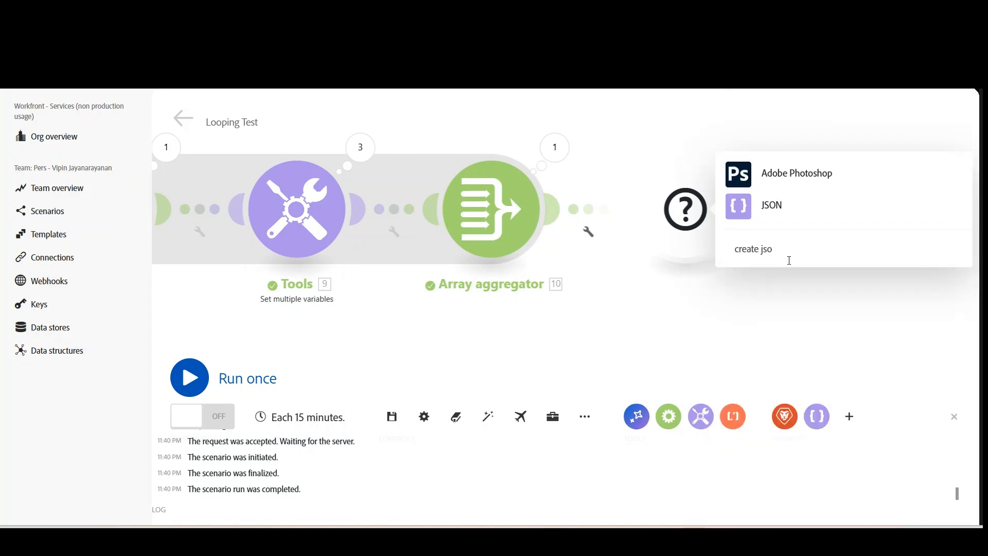
click(770, 214)
click(804, 225)
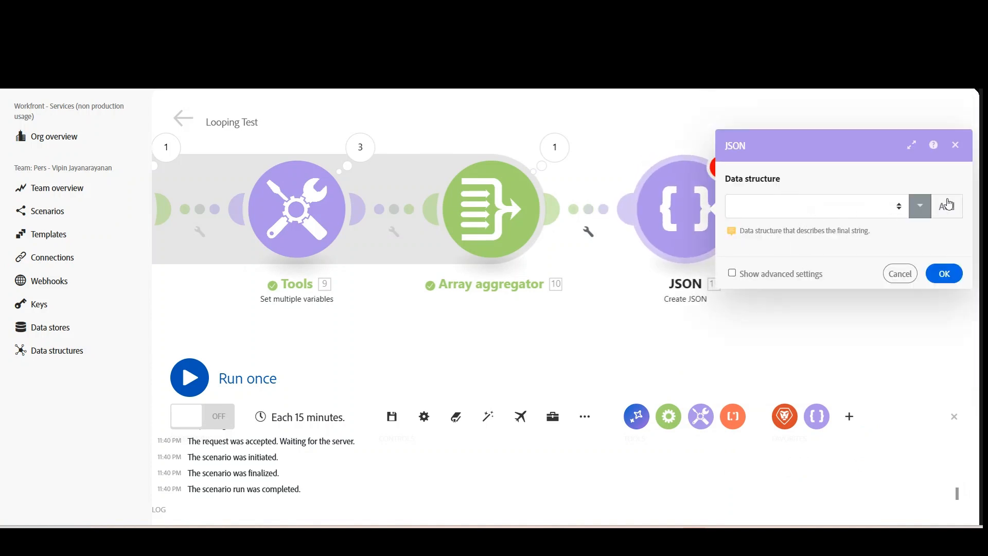
Start a new data structure for the JSON module, named "Output Project JSON Structure" with the text copied from the notes.
click(945, 206)
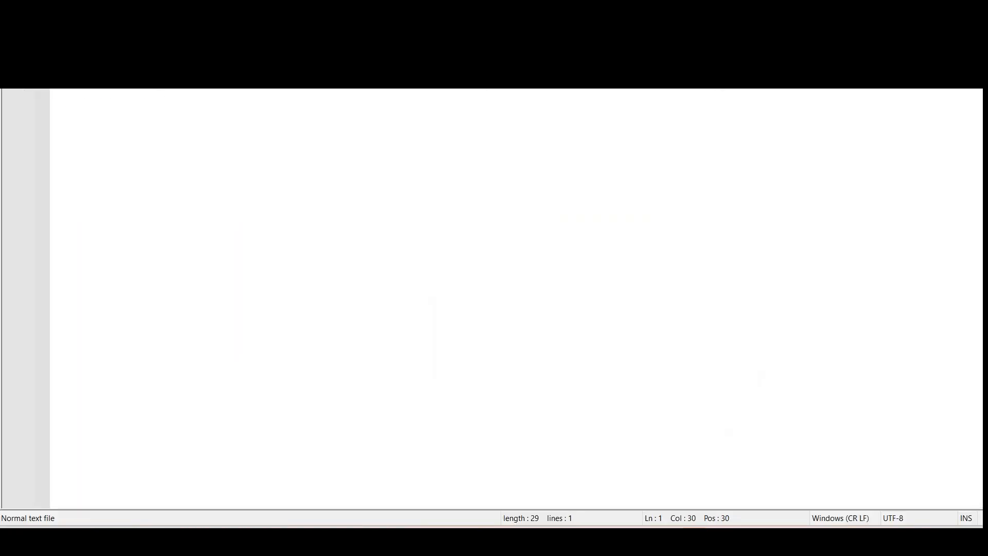
key(shift+Home)
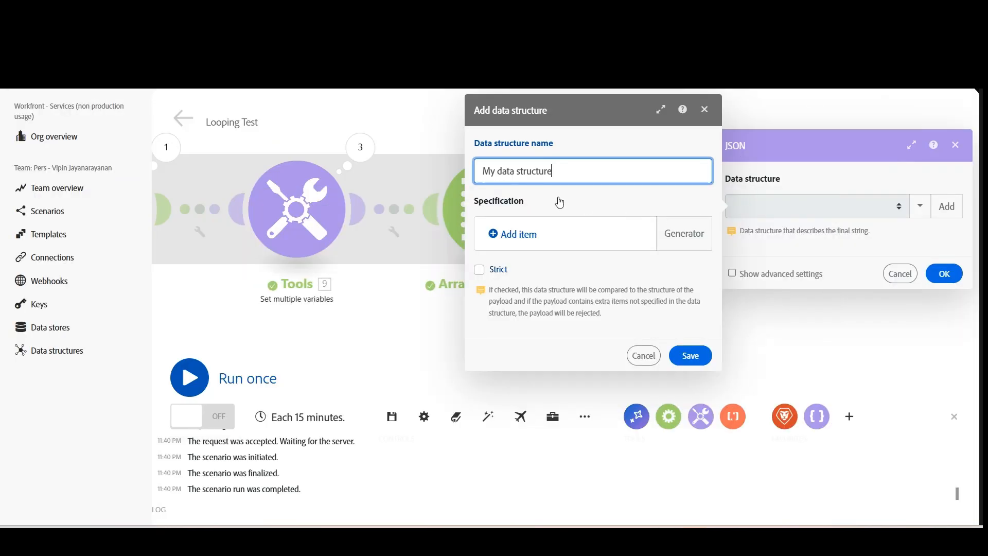
triple_click(578, 178)
text(Output Project JSON Structure)
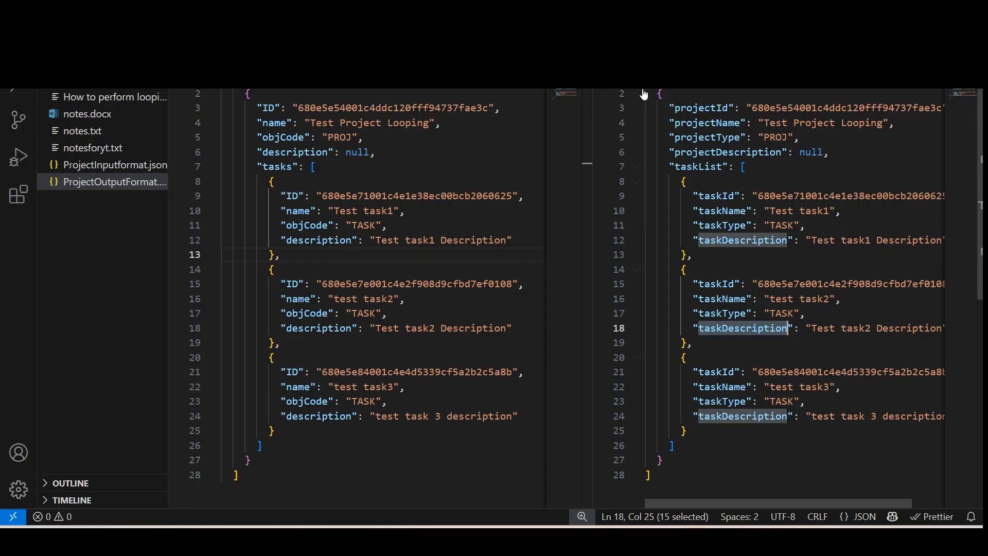
Copy the entire sample JSON from the ProjectOutputFormat file in Visual Studio Code and return to Workfront Fusion.
drag(644, 94, 726, 476)
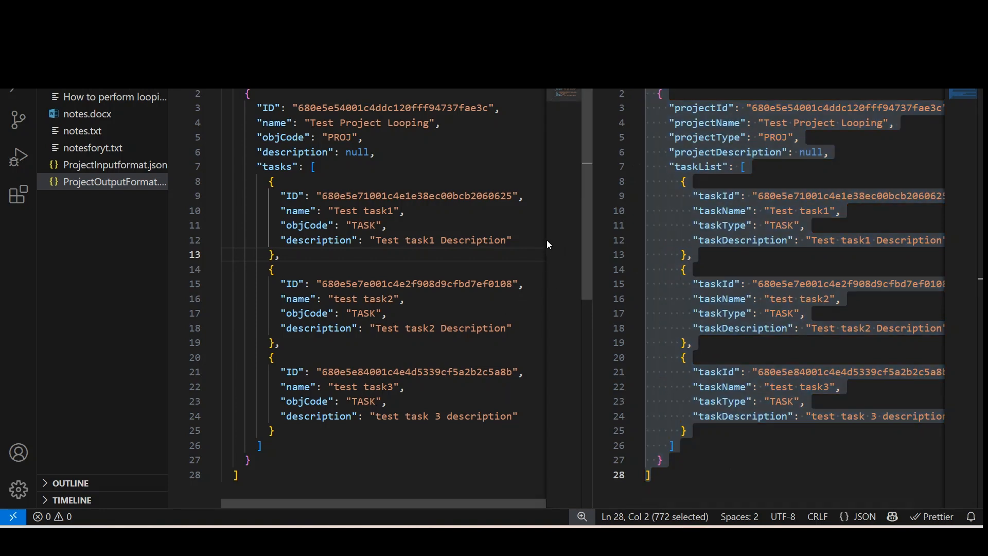
drag(170, 213, 68, 225)
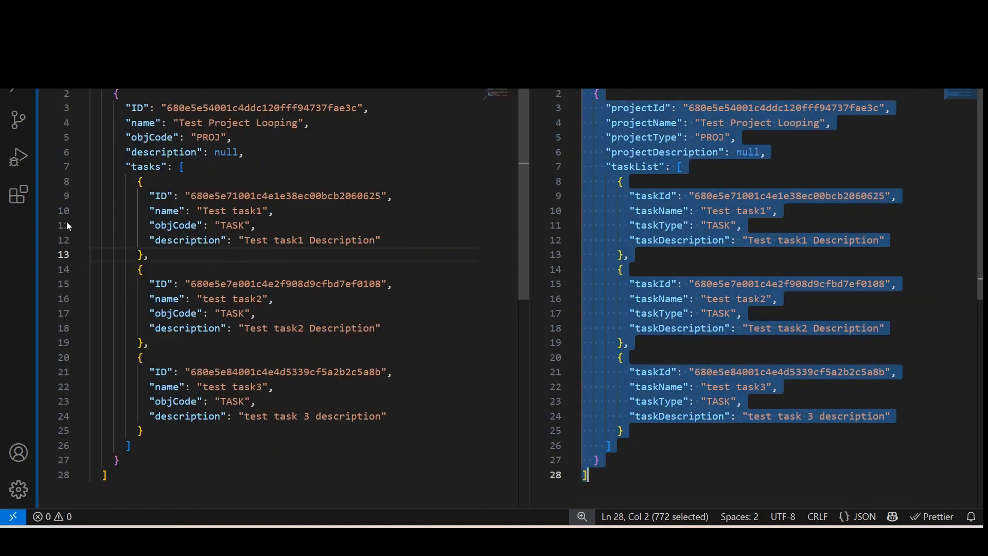
key(alt+Tab)
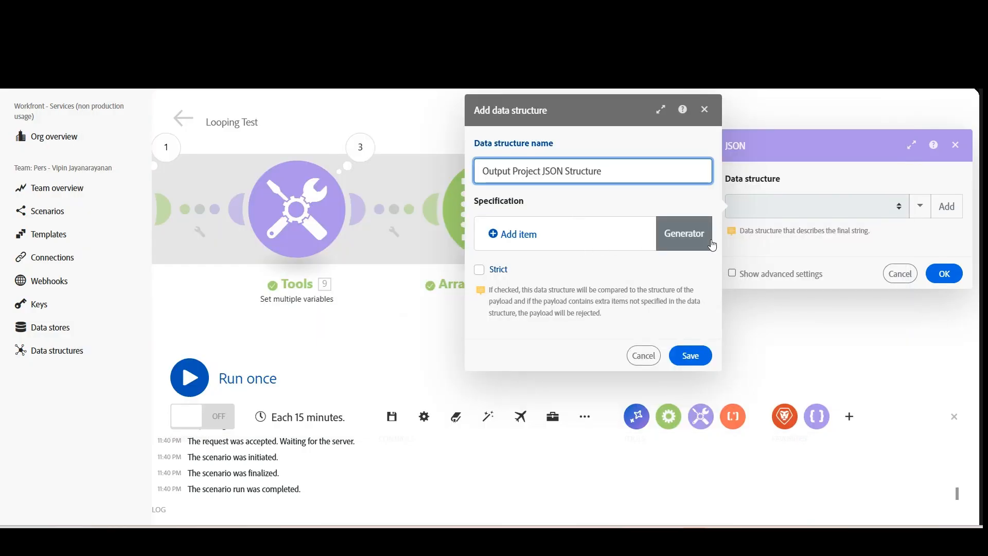
Generate the data structure's specification from the copied JSON sample, save it, and review the resulting module fields.
click(692, 236)
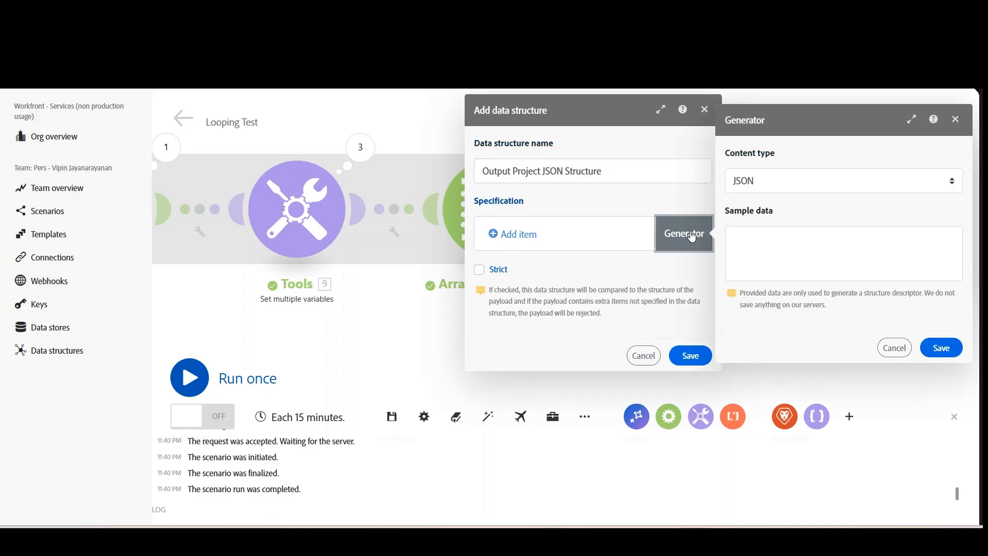
click(758, 237)
key(ctrl+v)
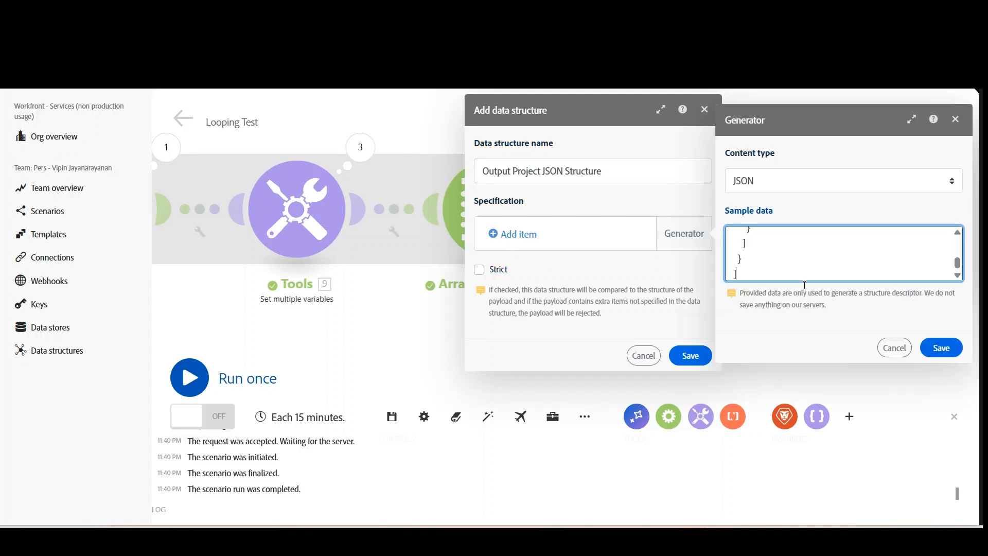
click(941, 348)
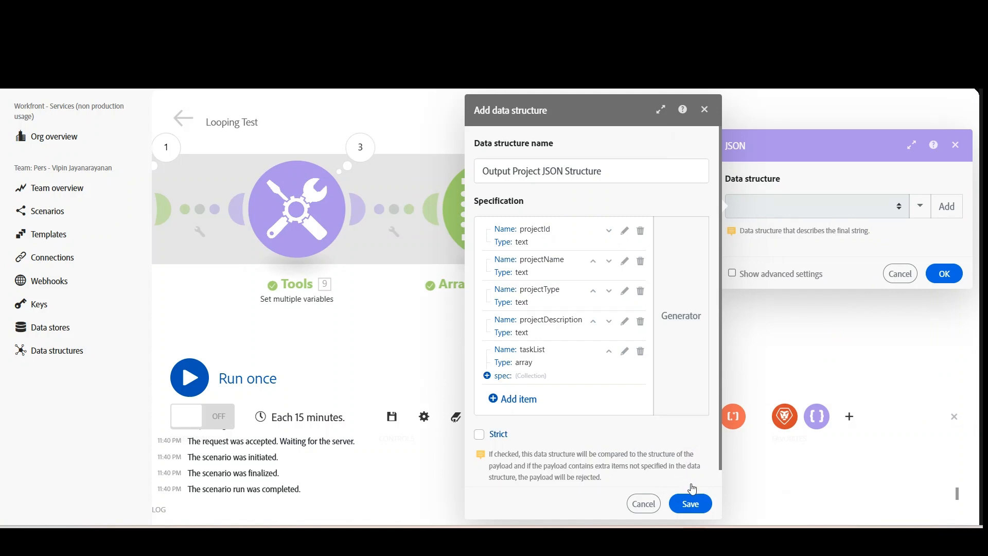
click(689, 499)
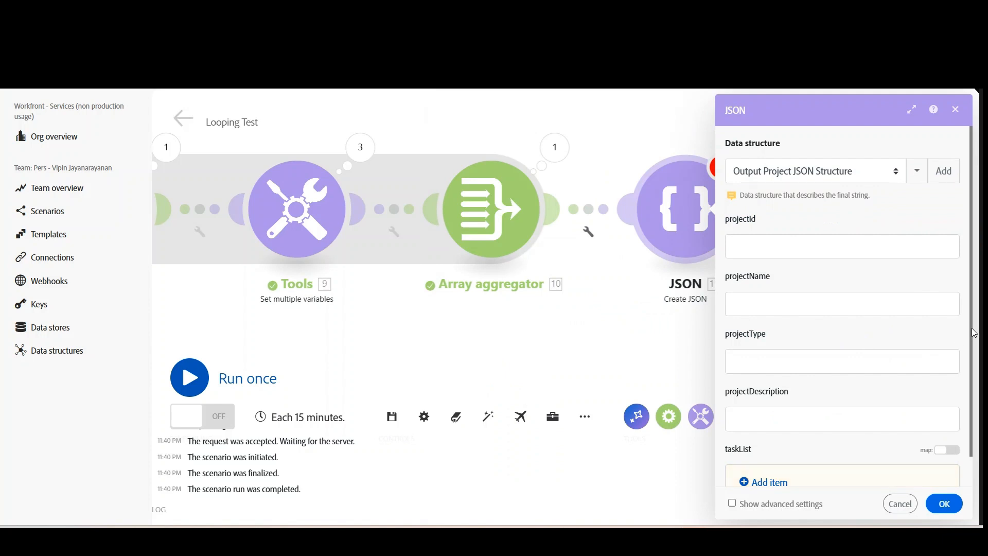
scroll(969, 438, down, 1)
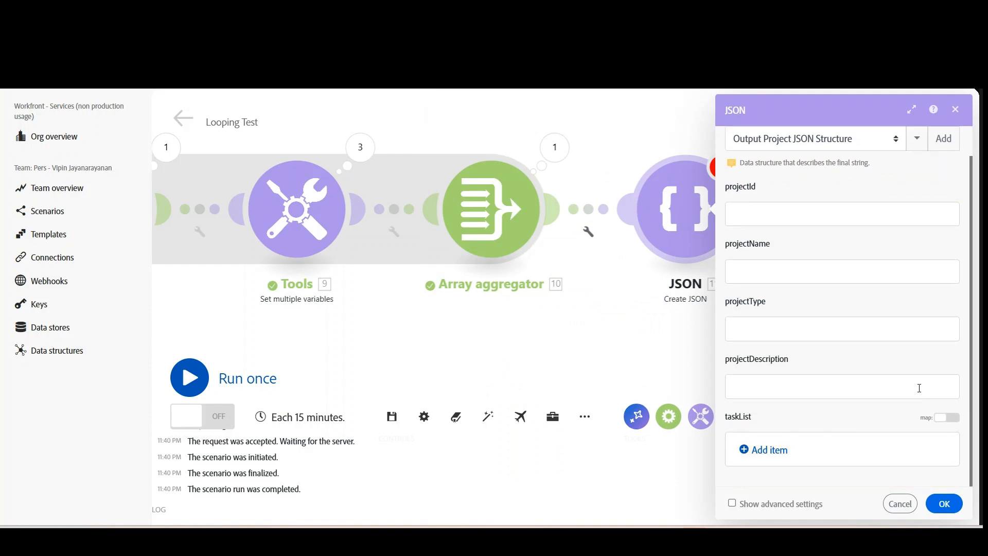
scroll(737, 273, up, 1)
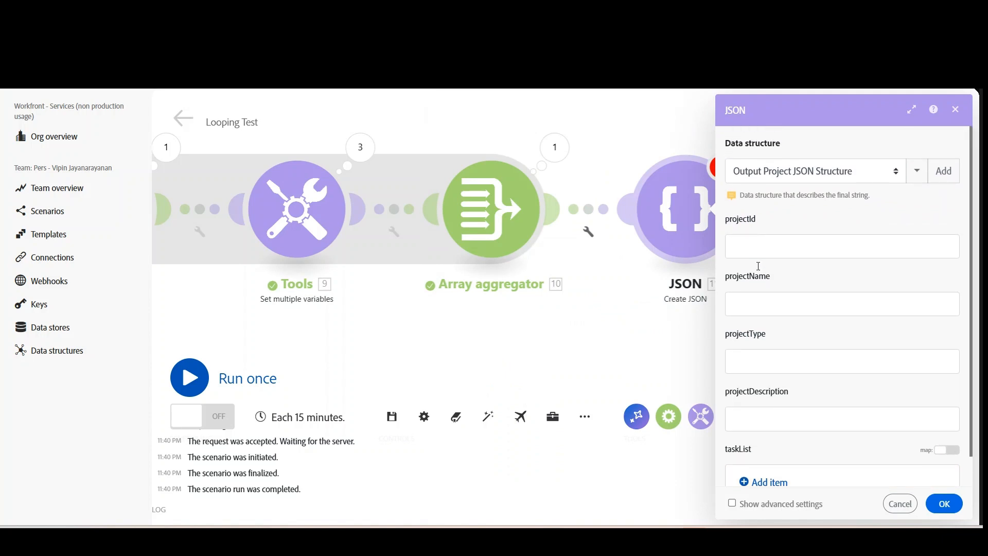
Map the JSON module's projectId field to the ID in the Workfront API call's body data.
click(751, 249)
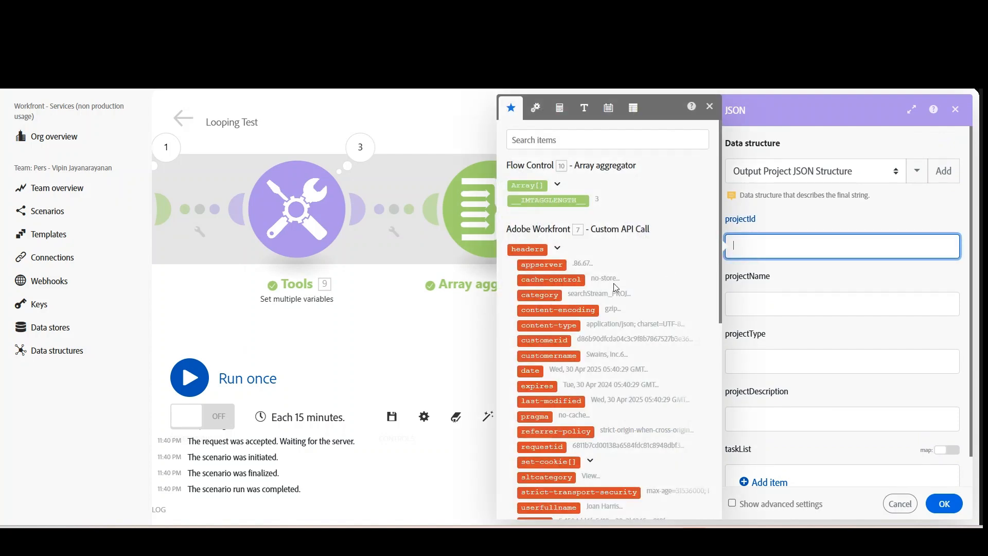
scroll(615, 287, down, 8)
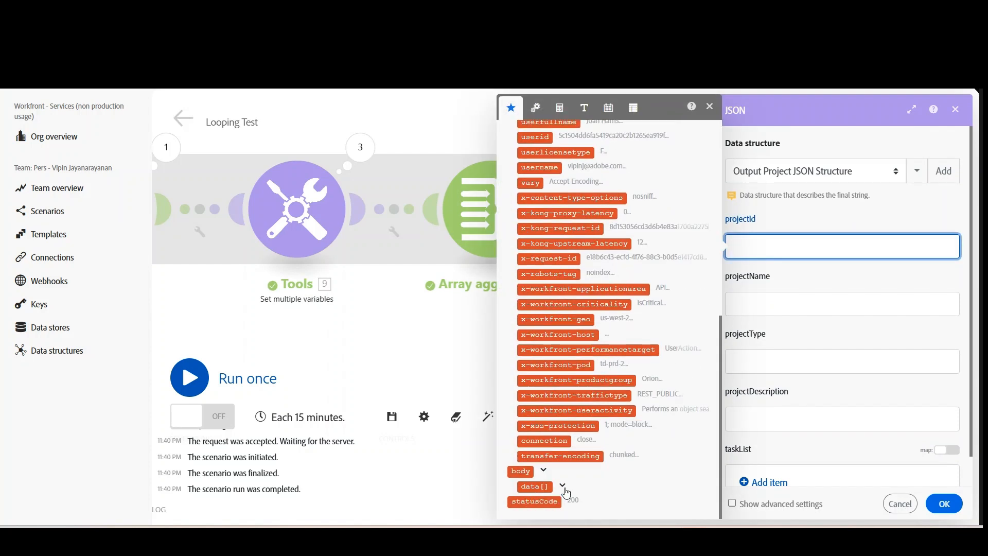
click(563, 487)
scroll(606, 436, down, 2)
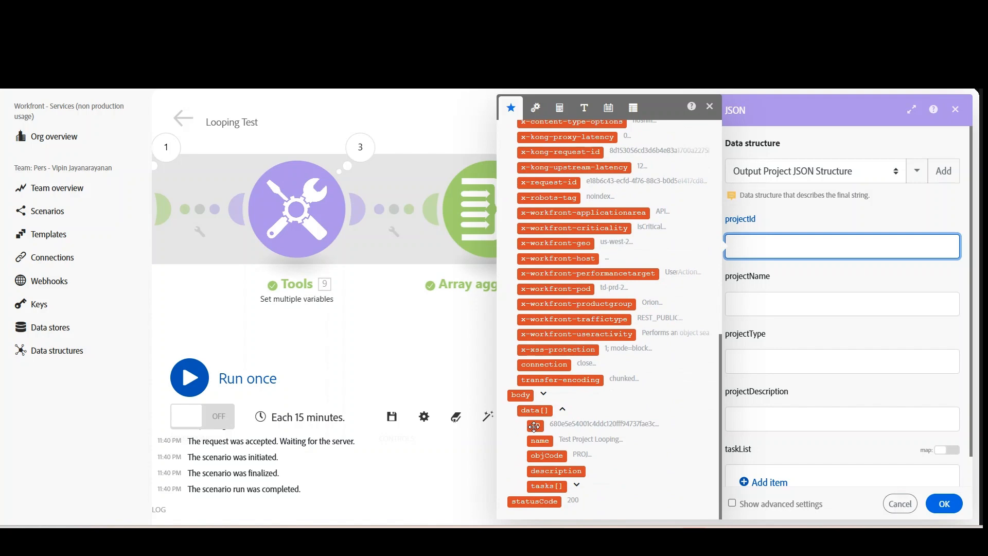
click(534, 426)
Map the projectName field to the project-level name in the Workfront API call's body data.
click(802, 305)
scroll(632, 352, down, 6)
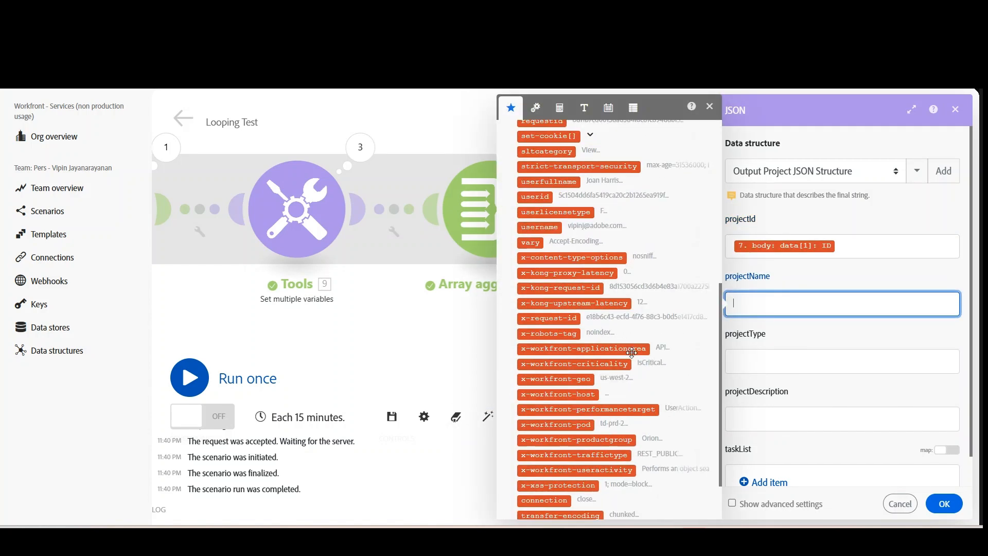
scroll(632, 352, down, 5)
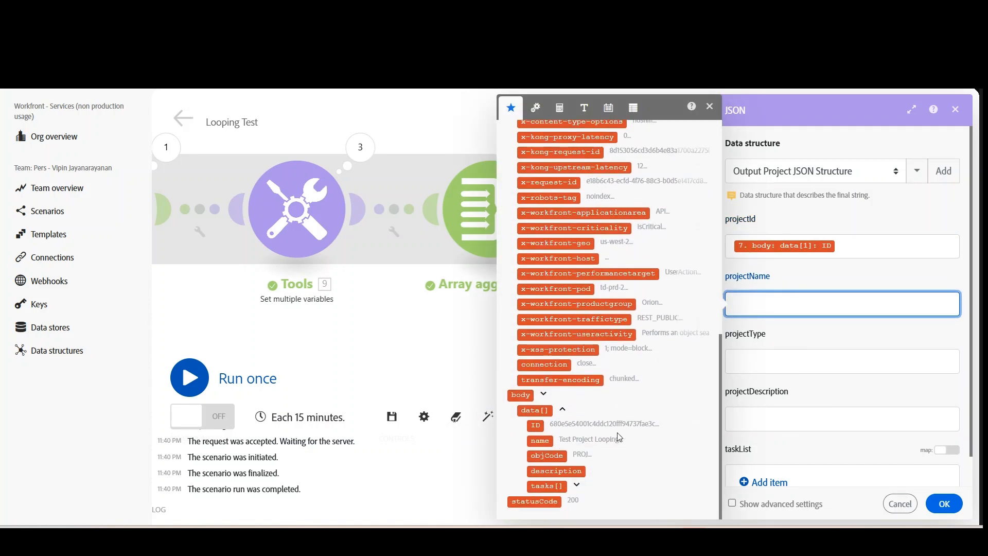
click(577, 485)
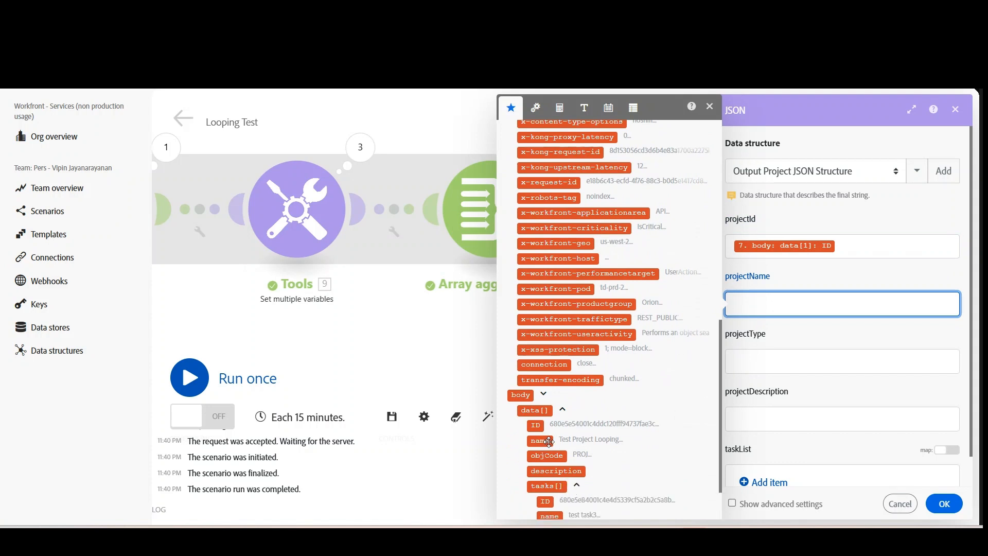
drag(539, 441, 548, 441)
click(548, 440)
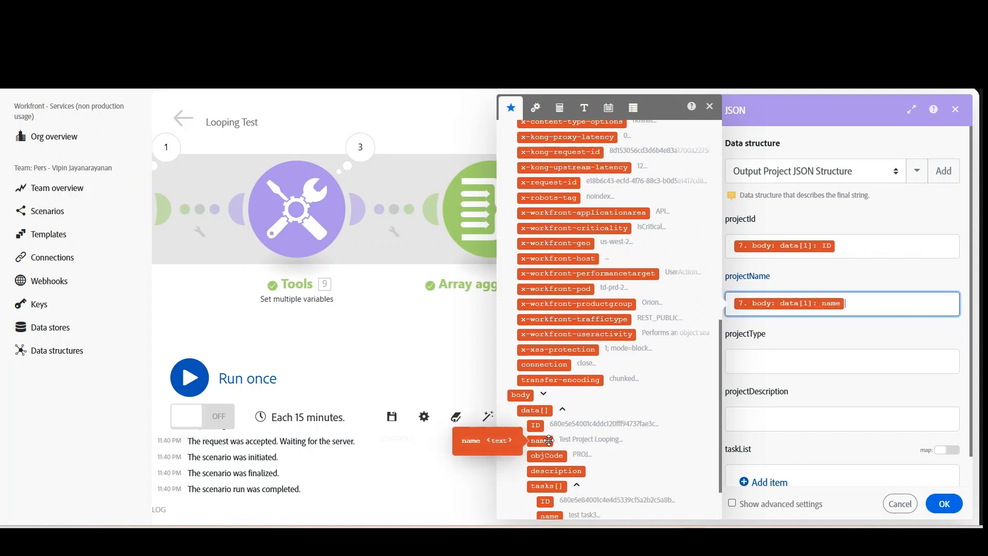
Map the projectType field to objCode in the Workfront API call's body data.
key(Tab)
scroll(588, 405, down, 8)
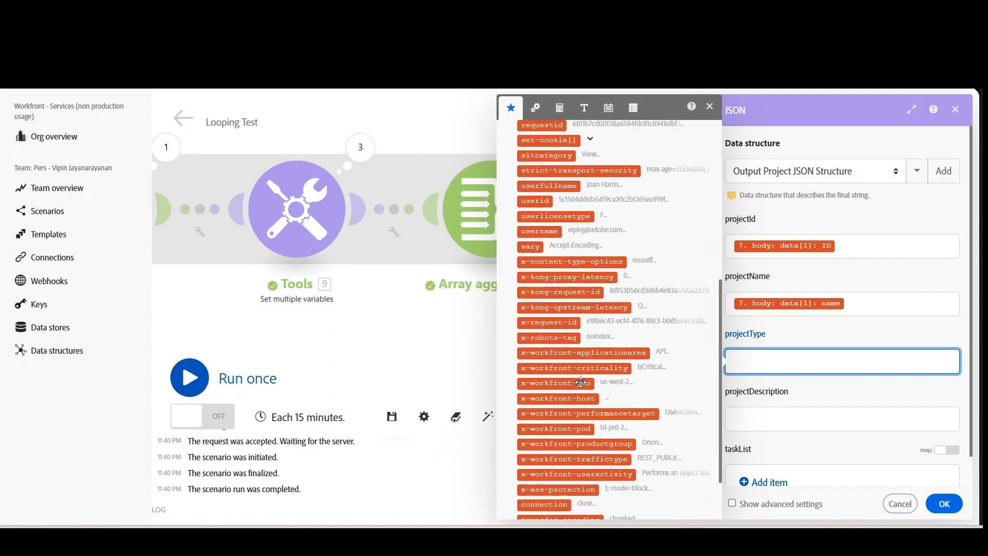
click(566, 486)
scroll(579, 477, down, 2)
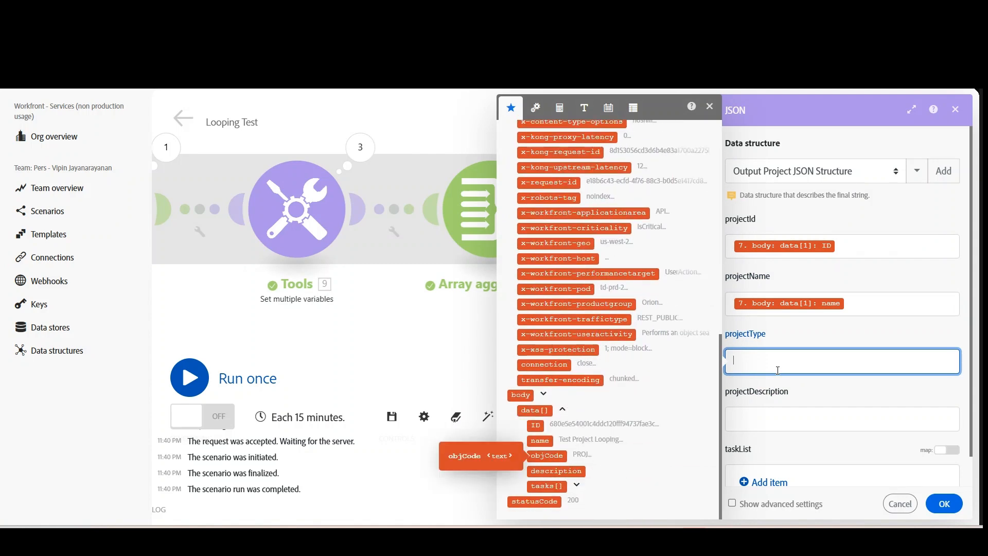
click(547, 456)
Map the projectDescription field to the description in the Workfront API call's body data.
scroll(741, 419, down, 1)
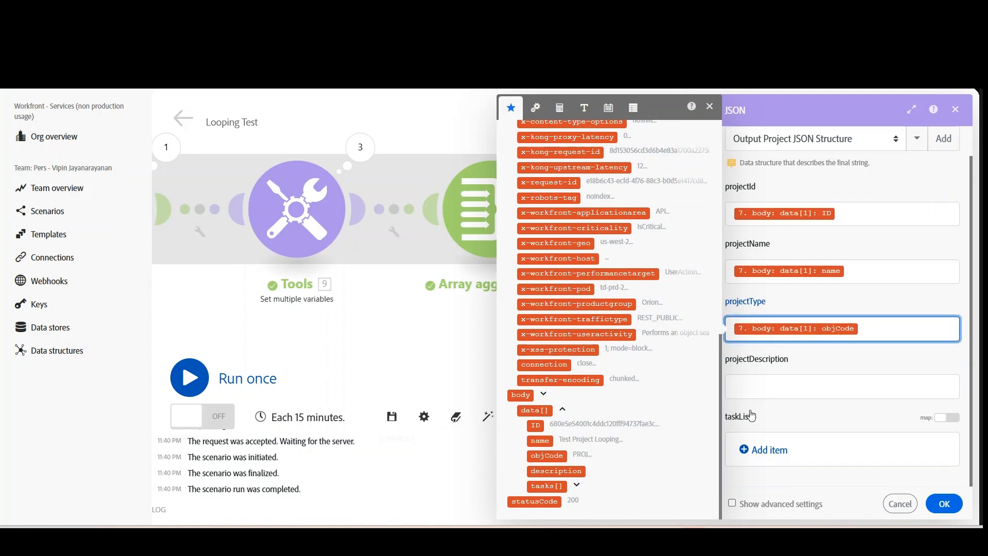
click(766, 389)
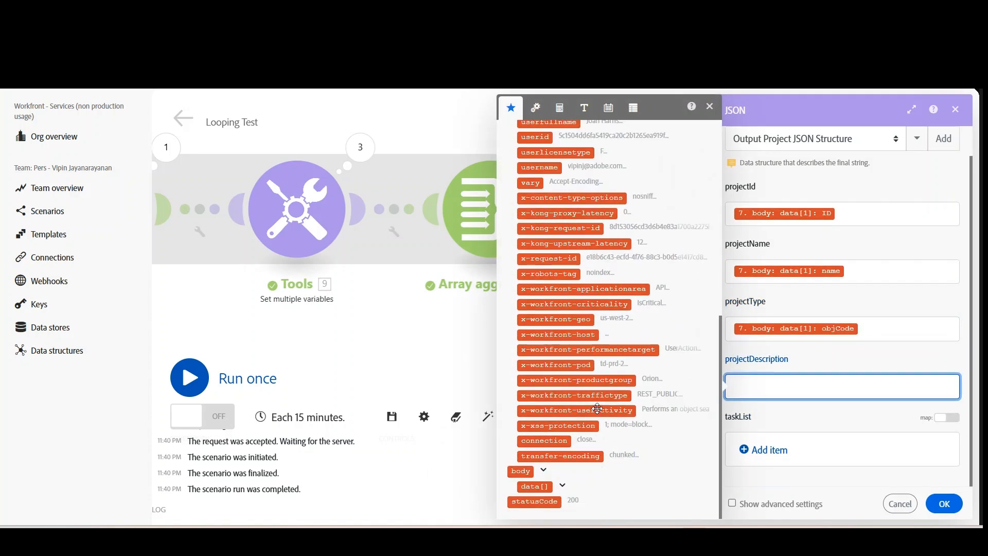
click(562, 486)
click(562, 486)
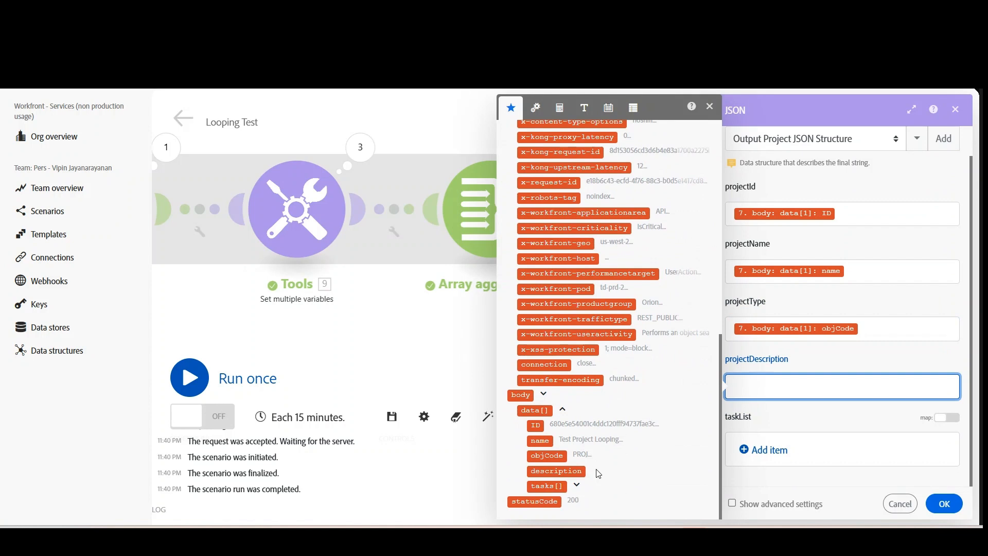
click(566, 472)
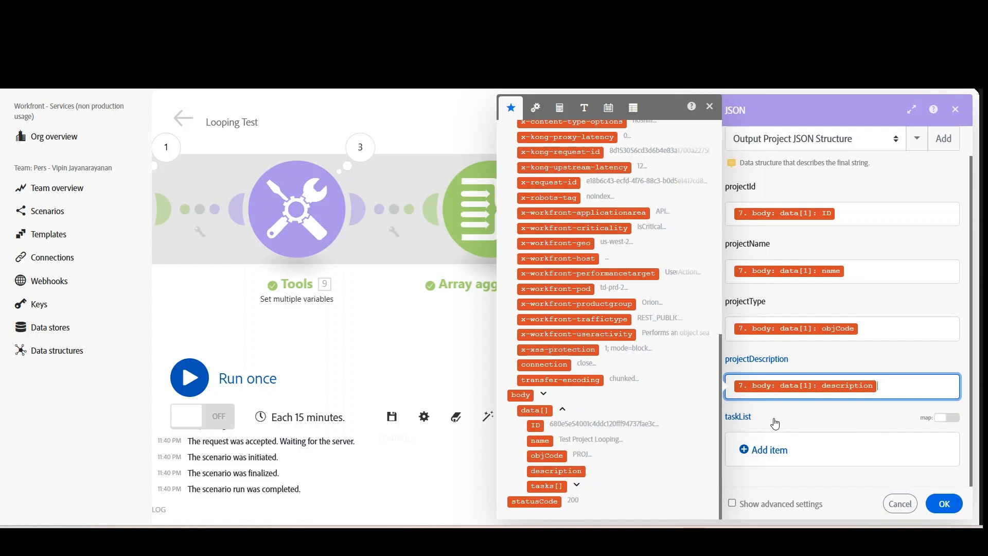
Enable mapping for taskList, map it to the Array aggregator's Array[] output, and confirm the JSON module settings.
click(946, 417)
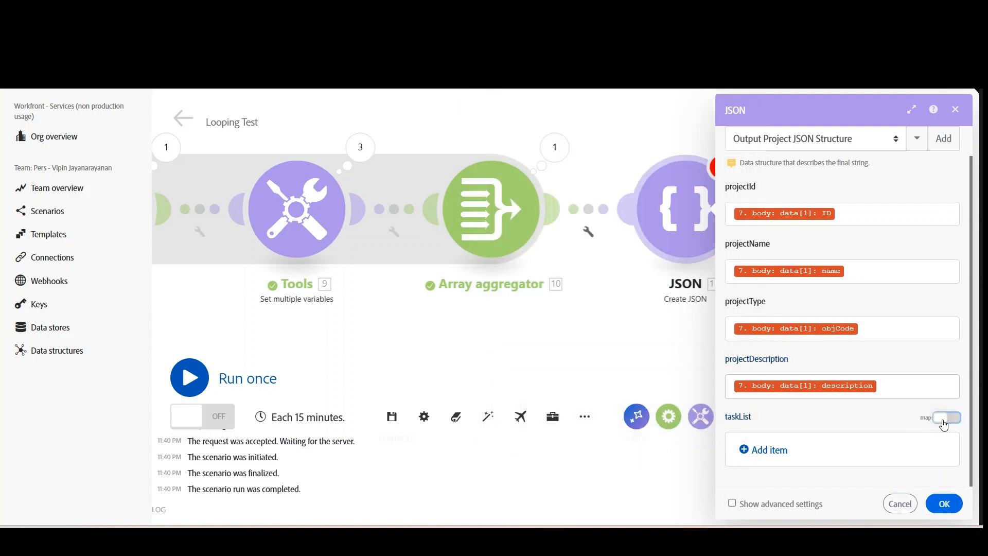
click(850, 454)
scroll(646, 316, down, 8)
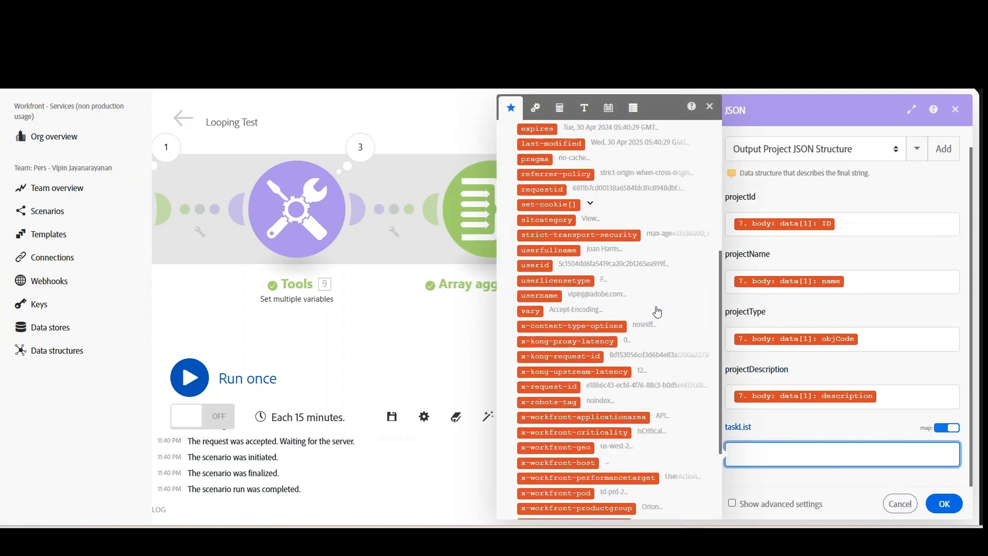
scroll(653, 337, up, 10)
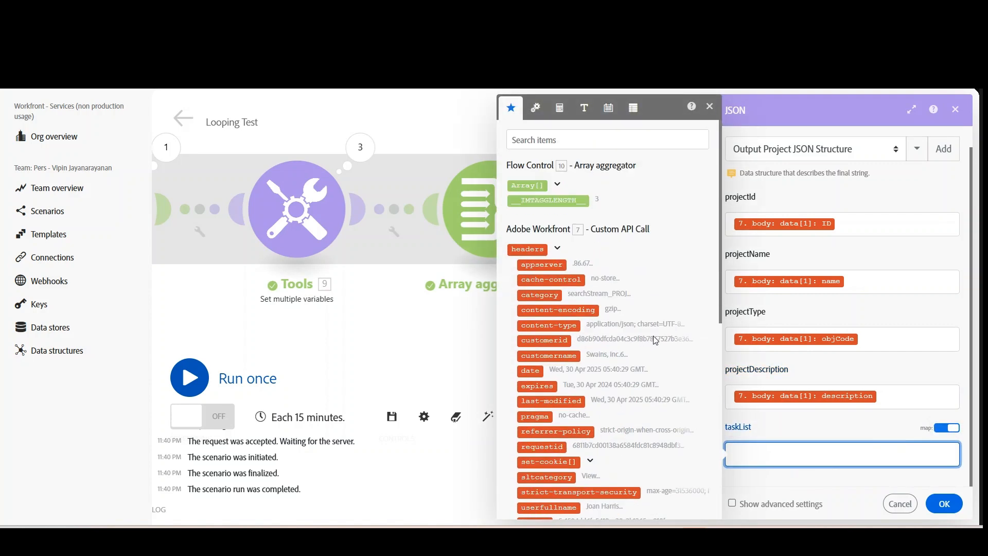
click(556, 188)
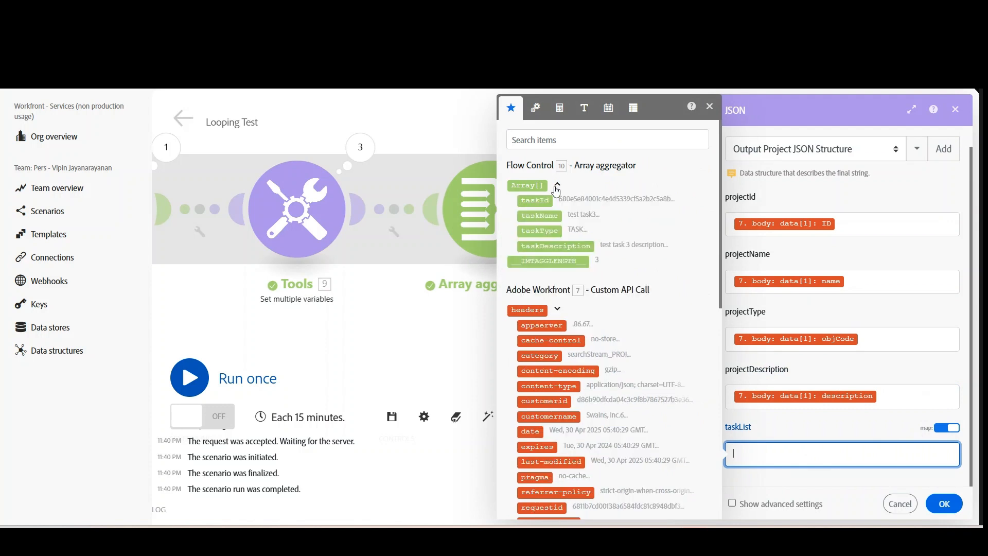
click(530, 186)
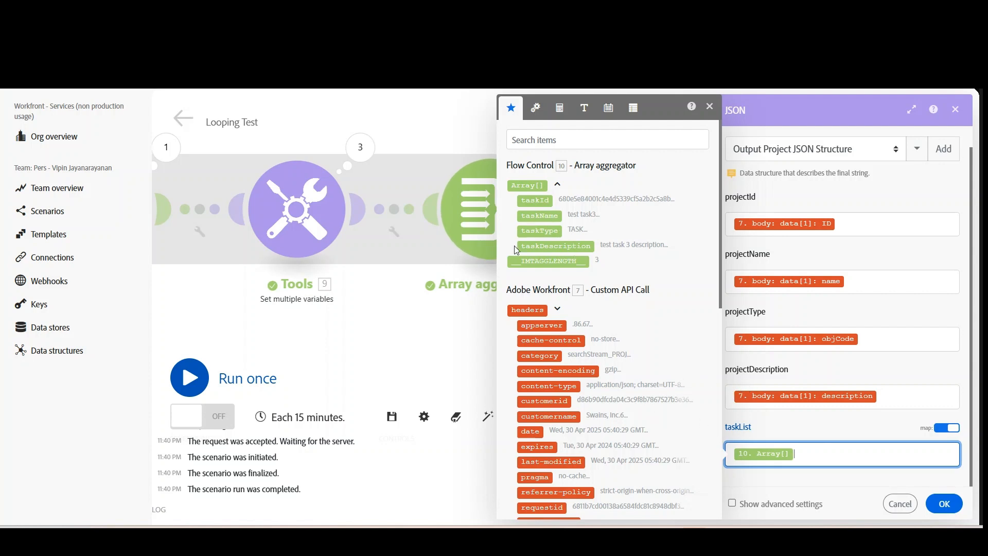
drag(526, 197, 525, 197)
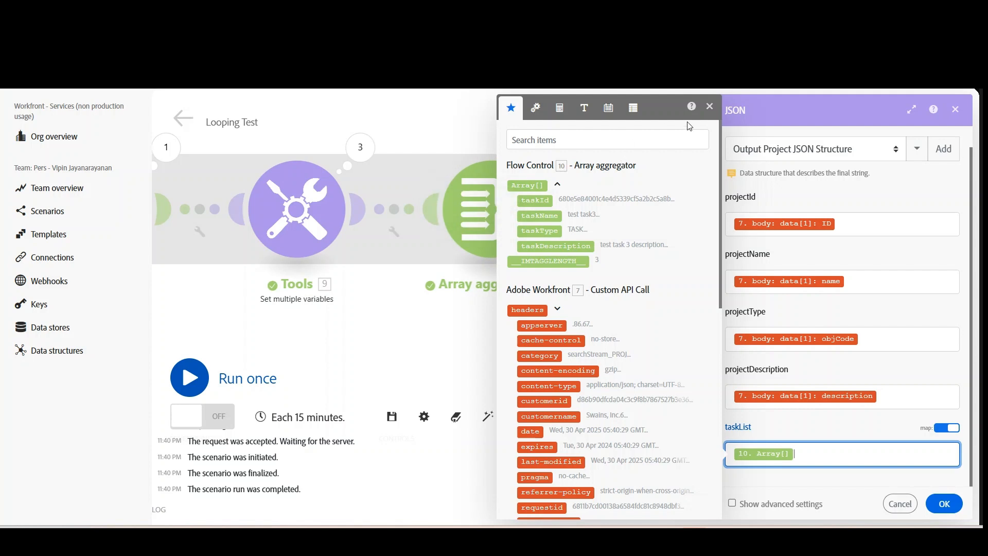
click(709, 106)
click(945, 504)
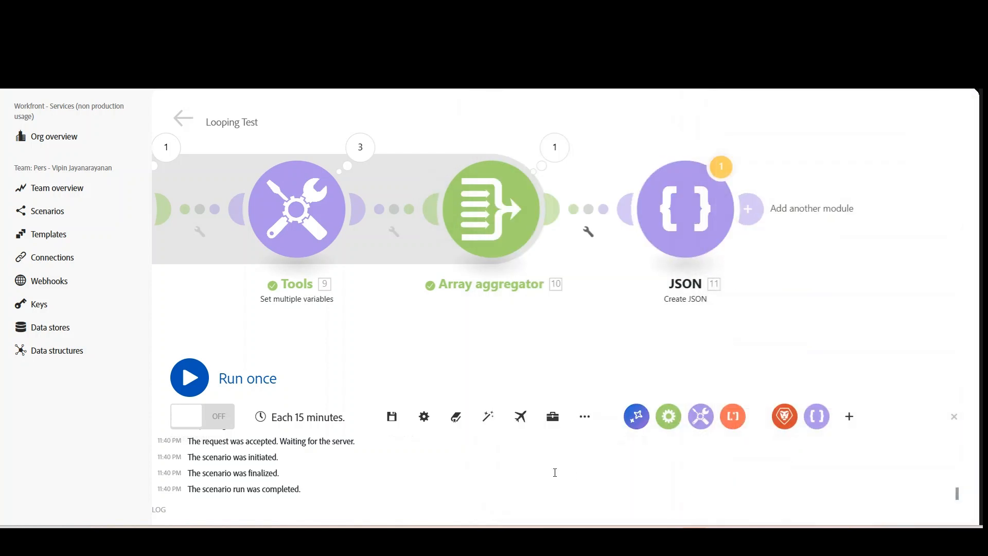
Save the Looping Test scenario and run it once, proceeding despite the warnings.
click(392, 416)
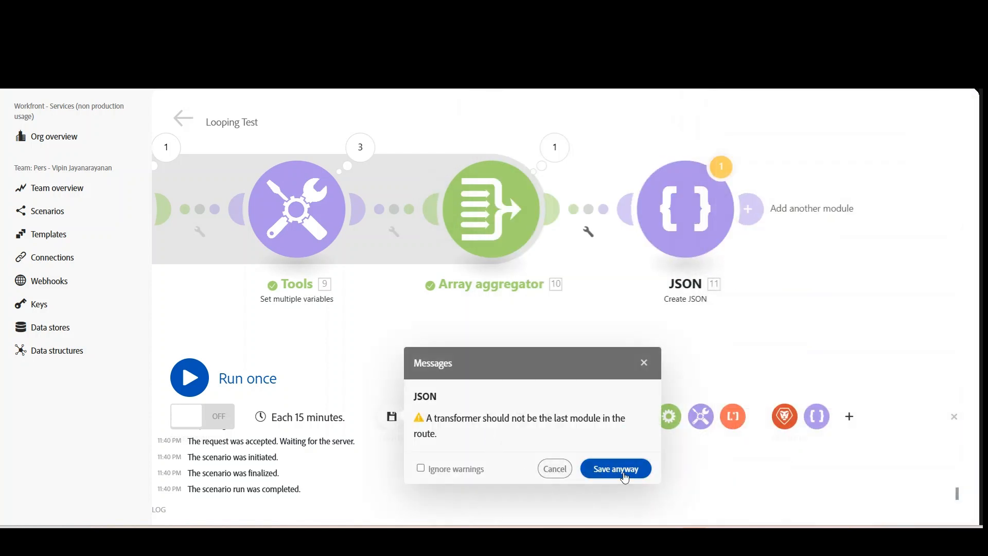
click(617, 469)
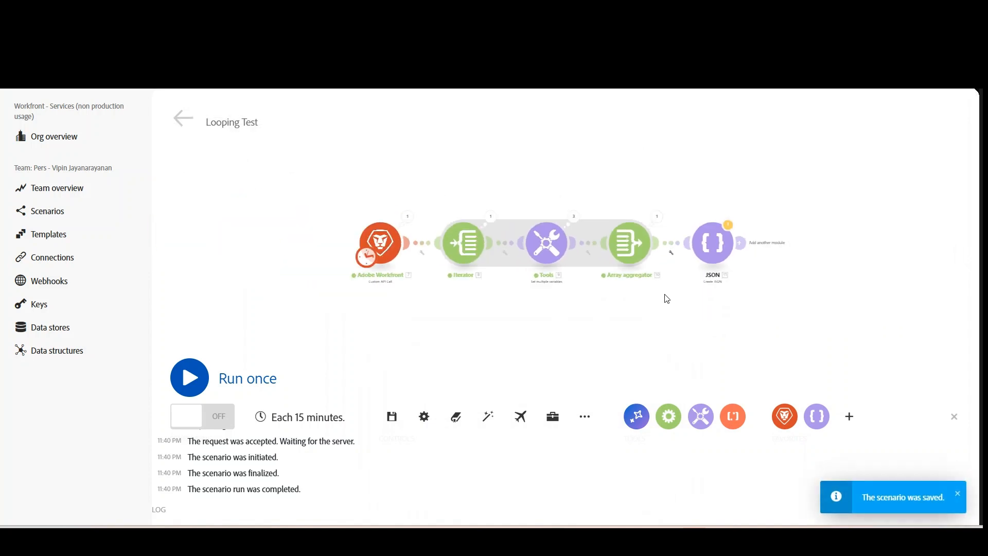
click(194, 380)
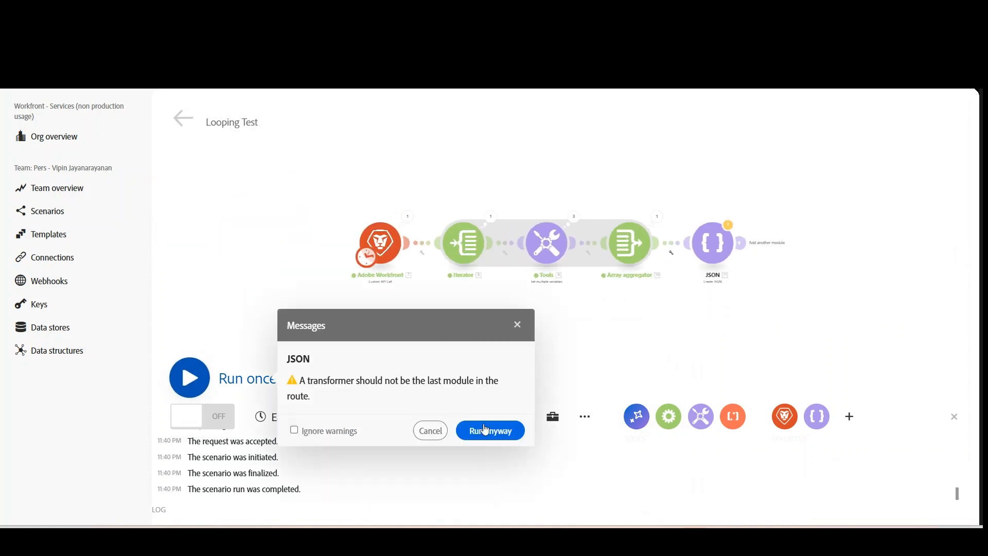
click(507, 437)
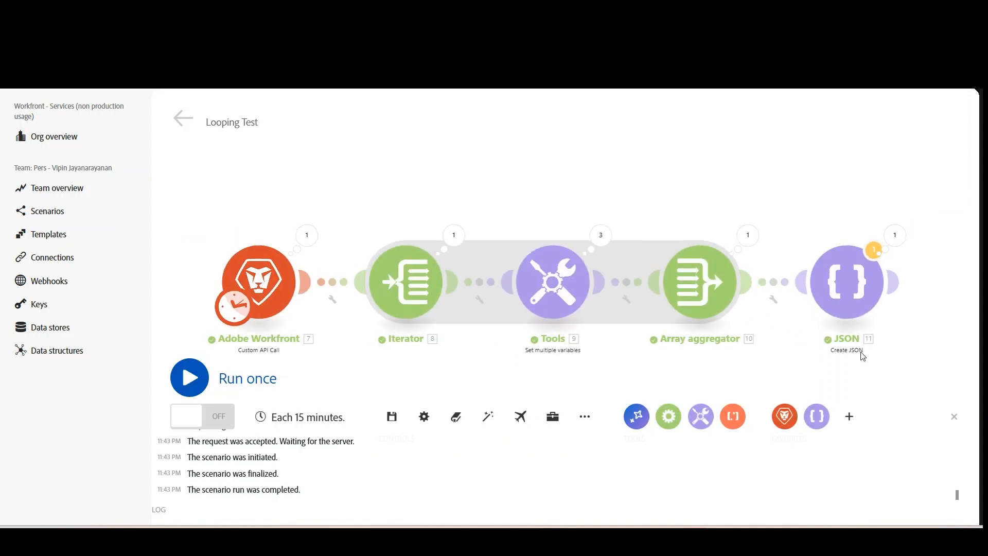
Inspect the JSON module's run result in an enlarged view, checking the output bundle's JSON string.
scroll(861, 353, down, 2)
drag(910, 350, 708, 267)
click(676, 175)
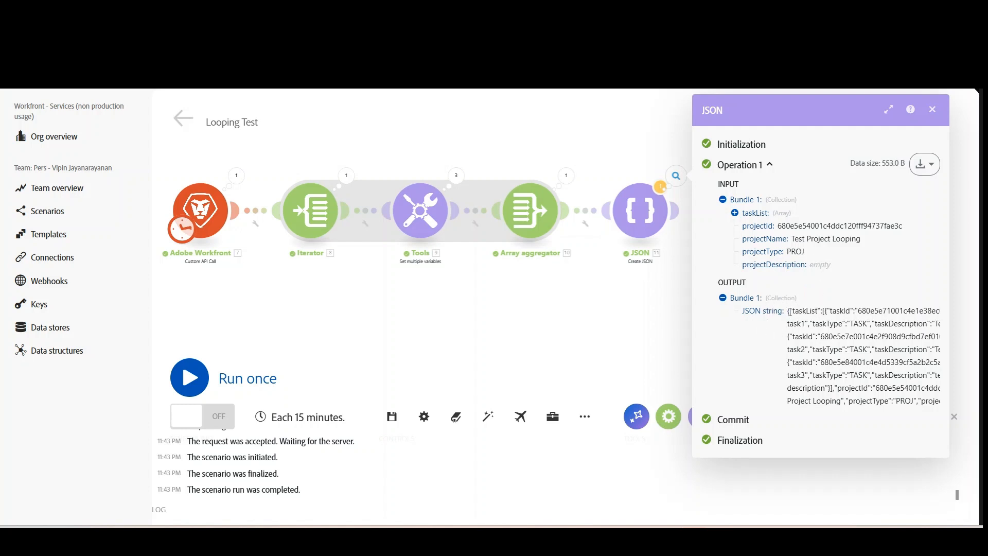
drag(790, 311, 854, 388)
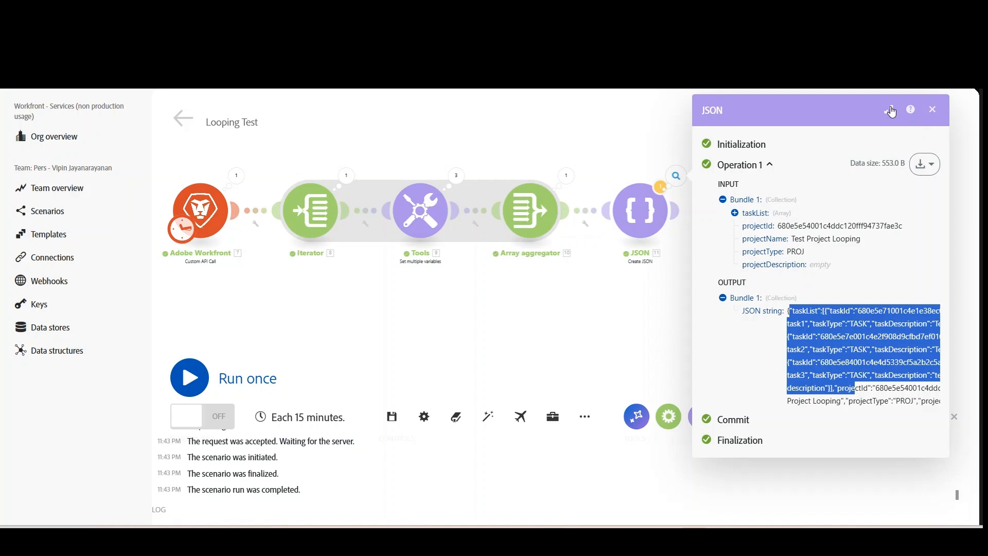
click(892, 112)
click(562, 321)
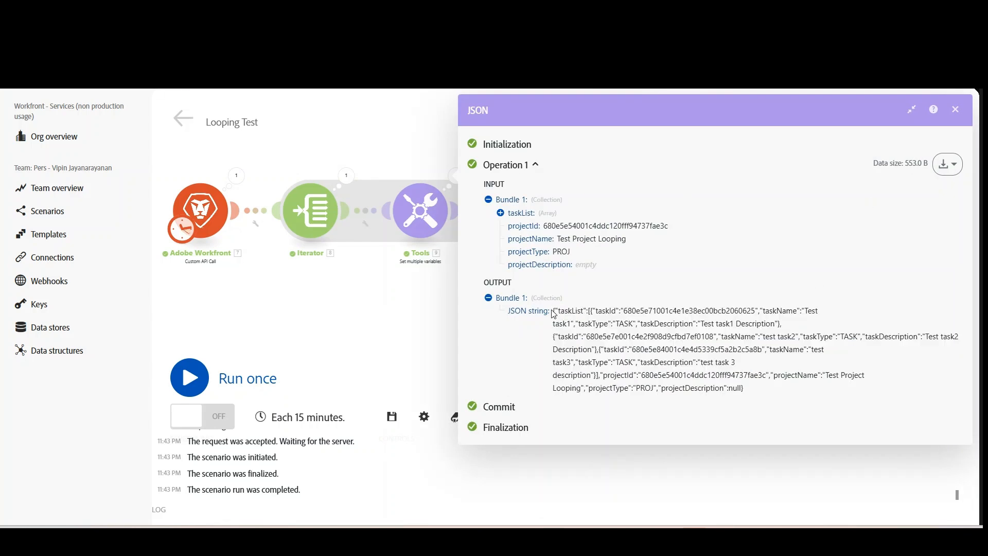
Copy the output JSON string and paste it into a new text file in Visual Studio Code.
drag(554, 312, 504, 472)
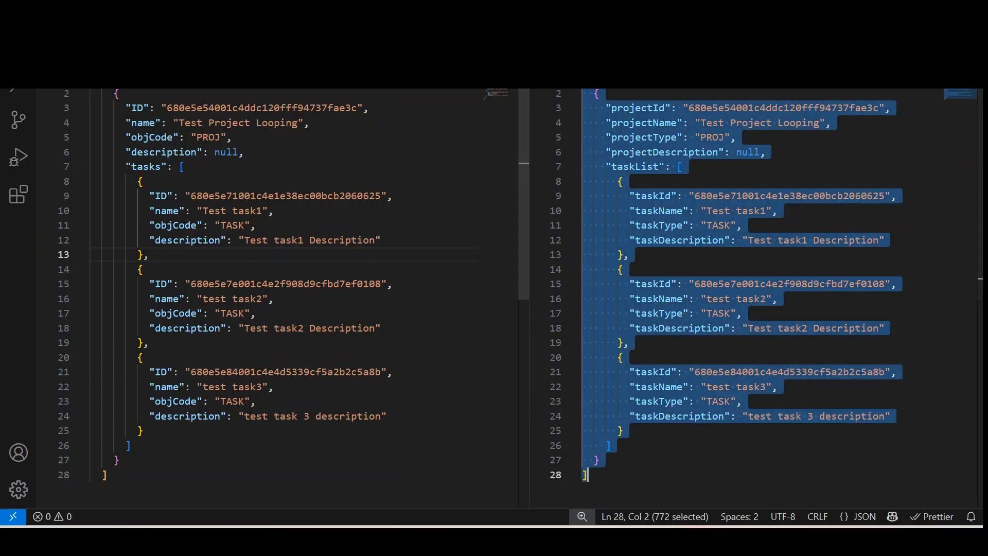
key(alt+f)
click(103, 35)
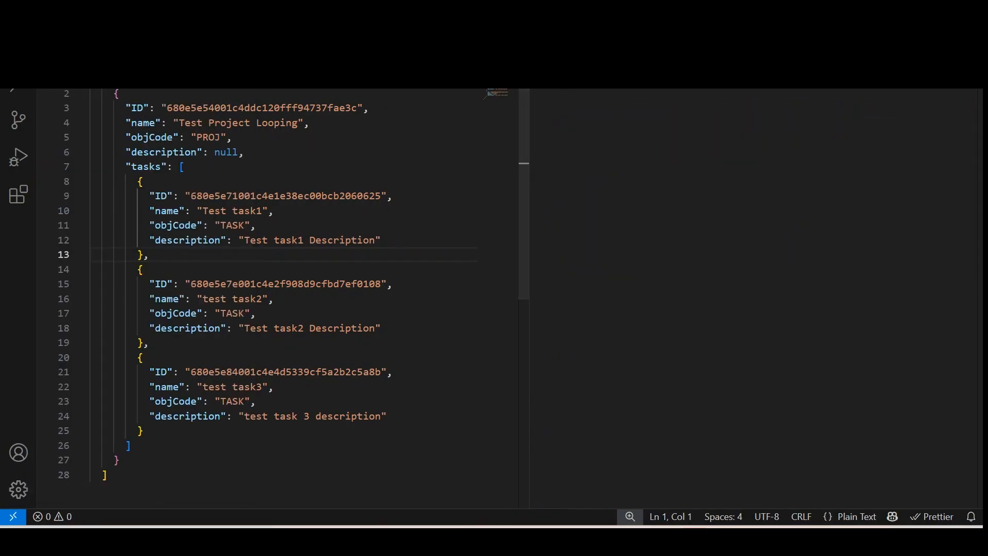
key(ctrl+v)
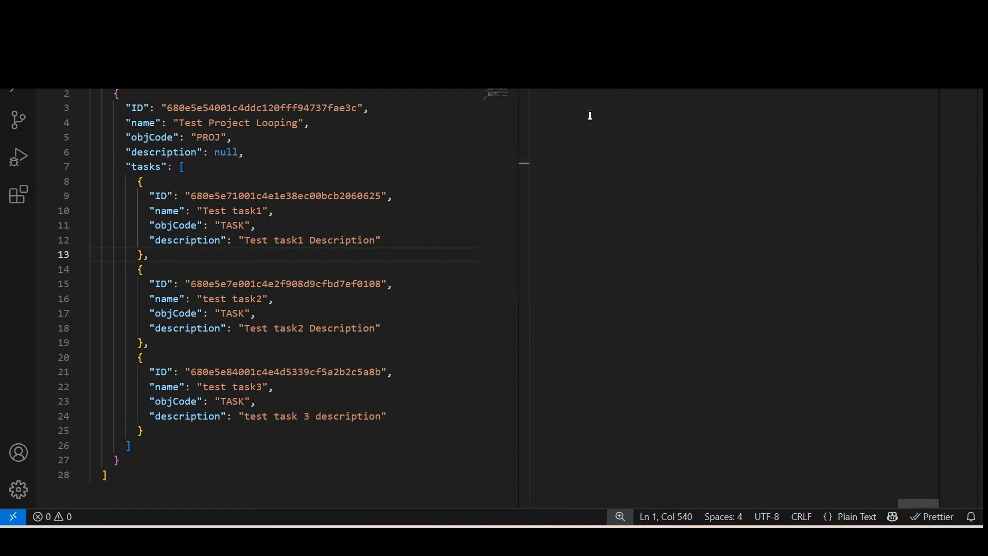
Widen the editor pane holding the pasted JSON and format the document.
drag(527, 146, 428, 129)
right_click(556, 107)
click(594, 150)
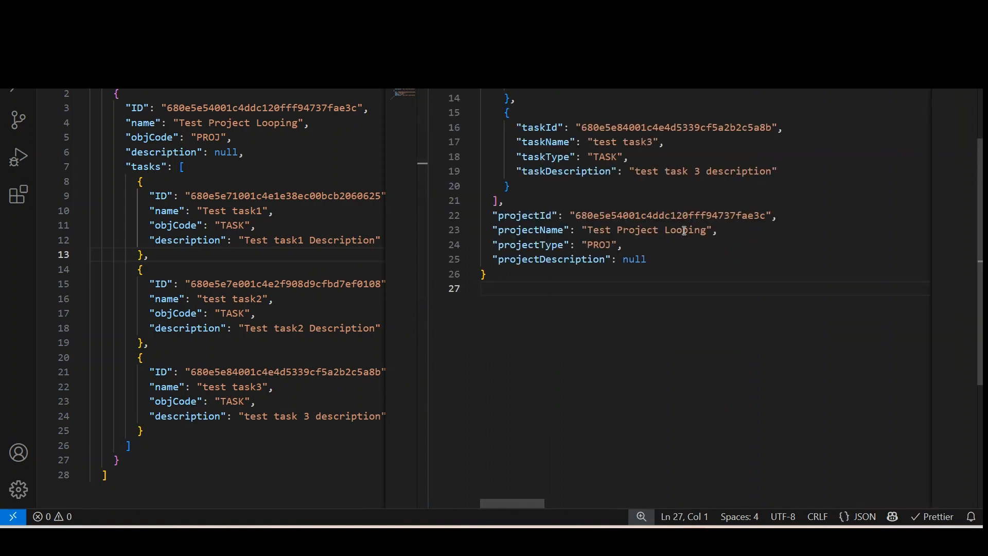
Review the task objects in the formatted output's taskList one by one, undoing any accidental text move.
scroll(715, 227, up, 4)
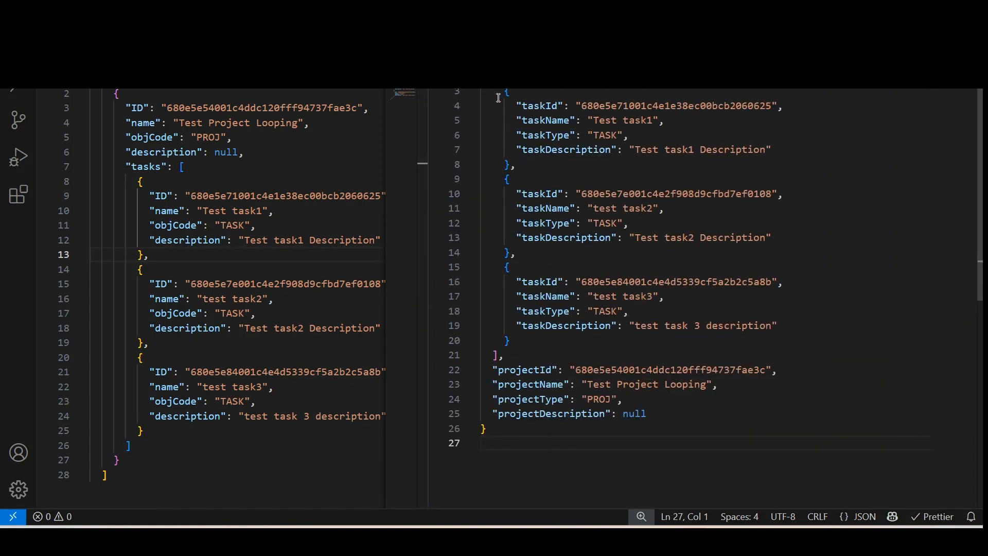
drag(499, 98, 505, 278)
drag(534, 333, 505, 356)
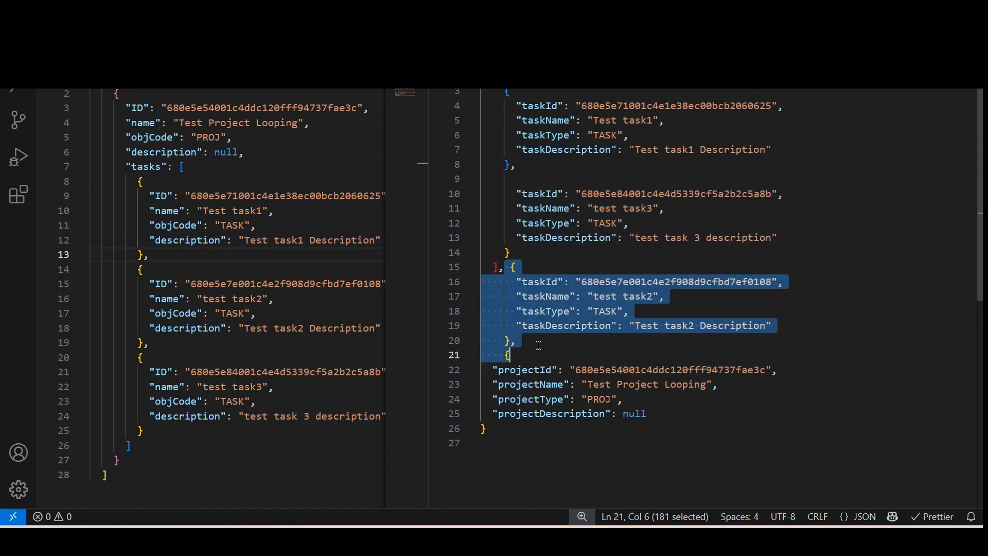
key(ctrl+z)
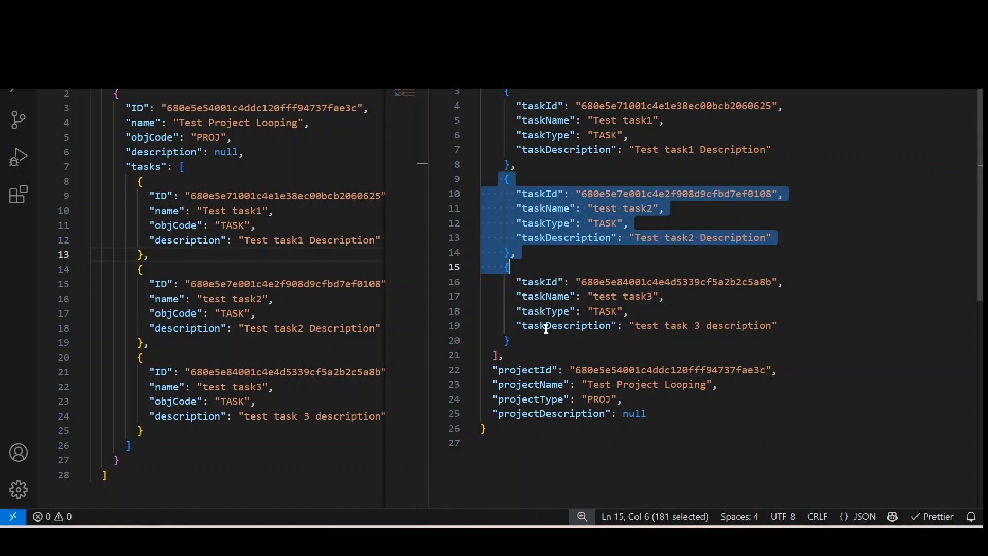
click(509, 267)
drag(505, 268, 520, 339)
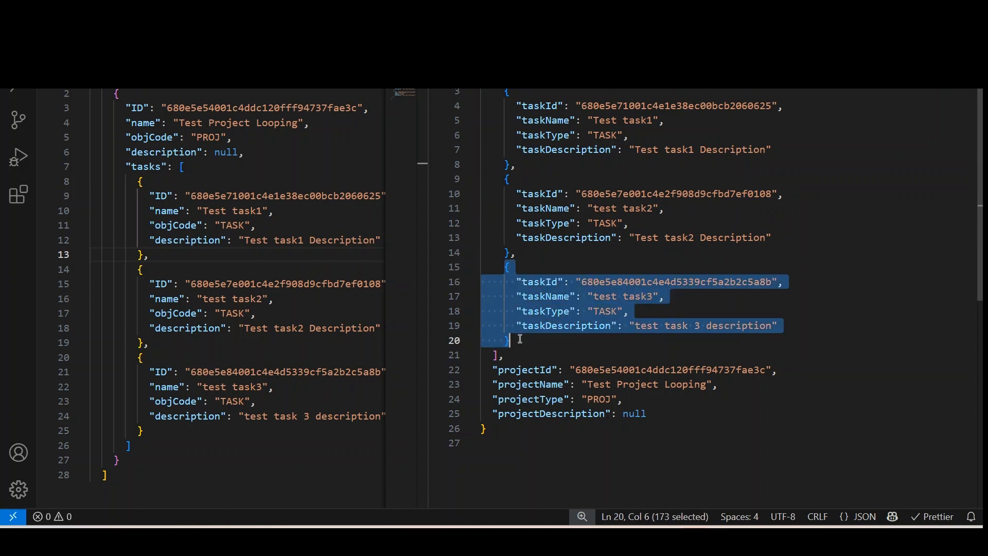
Check the project ID, name, type and description in the formatted output, and return to Workfront Fusion to close the JSON module's run result.
drag(494, 370, 661, 415)
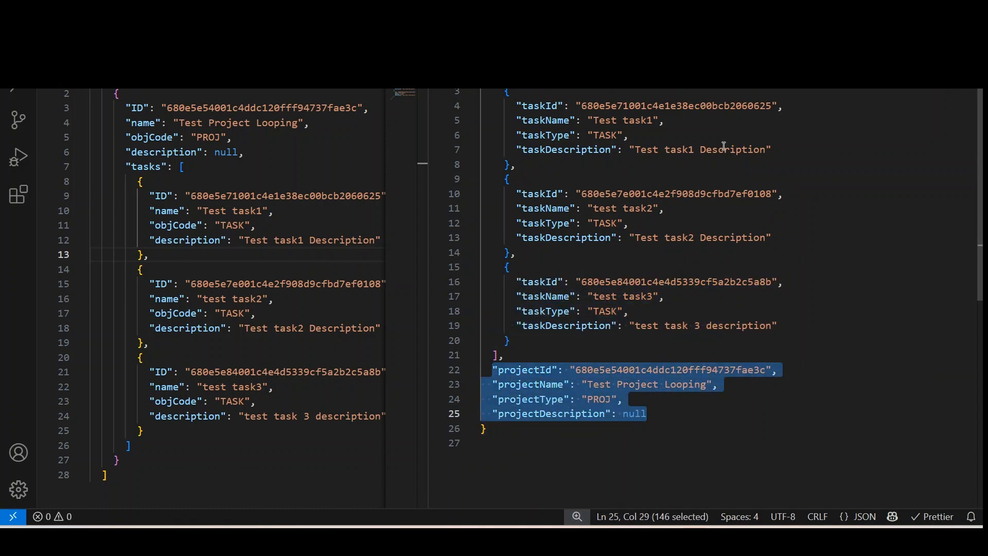
click(912, 11)
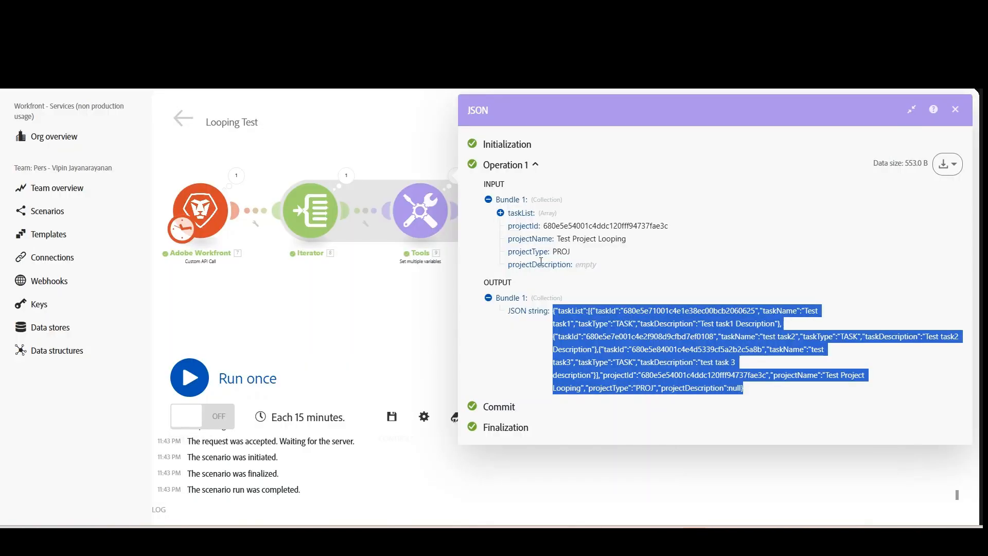
click(954, 109)
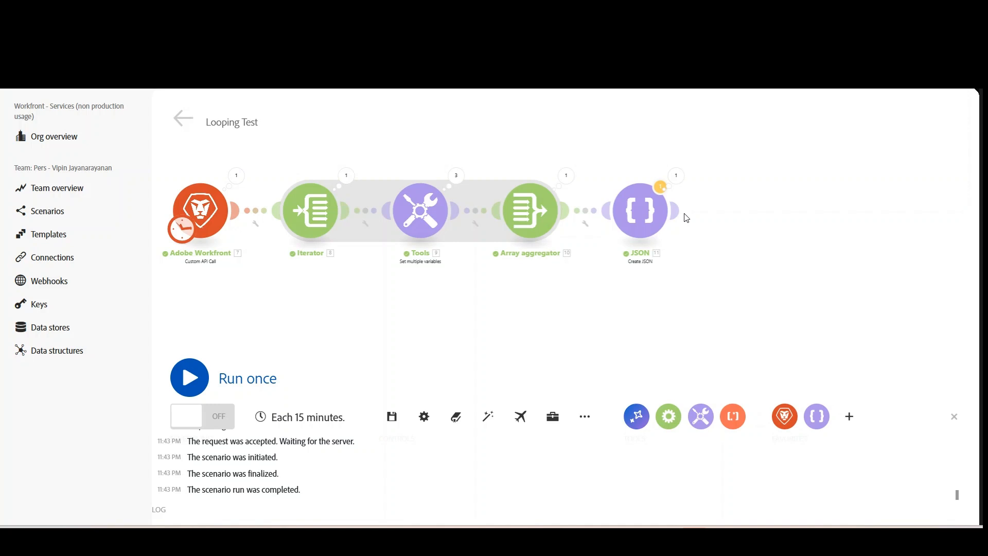
Add an HTTP "Make a request" module after the Create JSON module in the scenario.
mouse_move(679, 214)
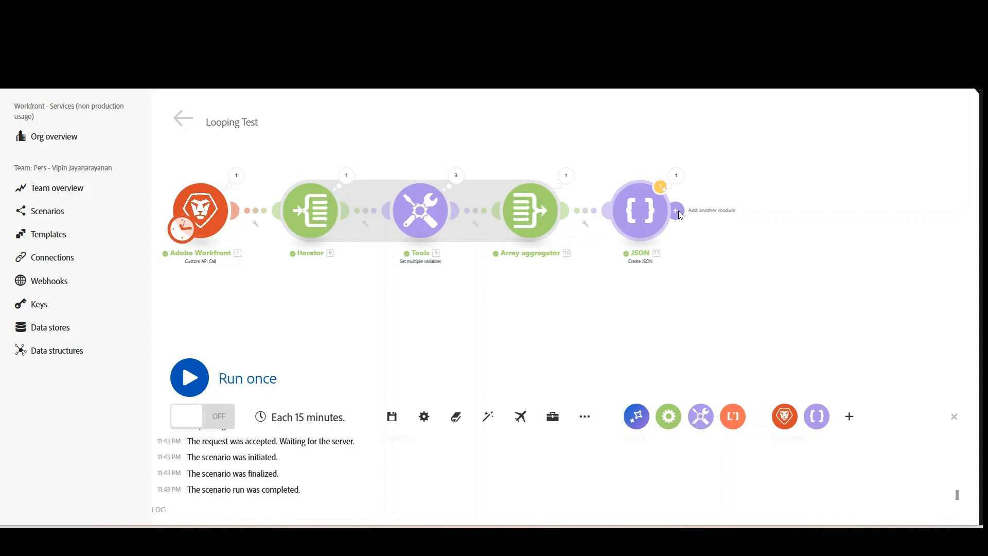
click(678, 211)
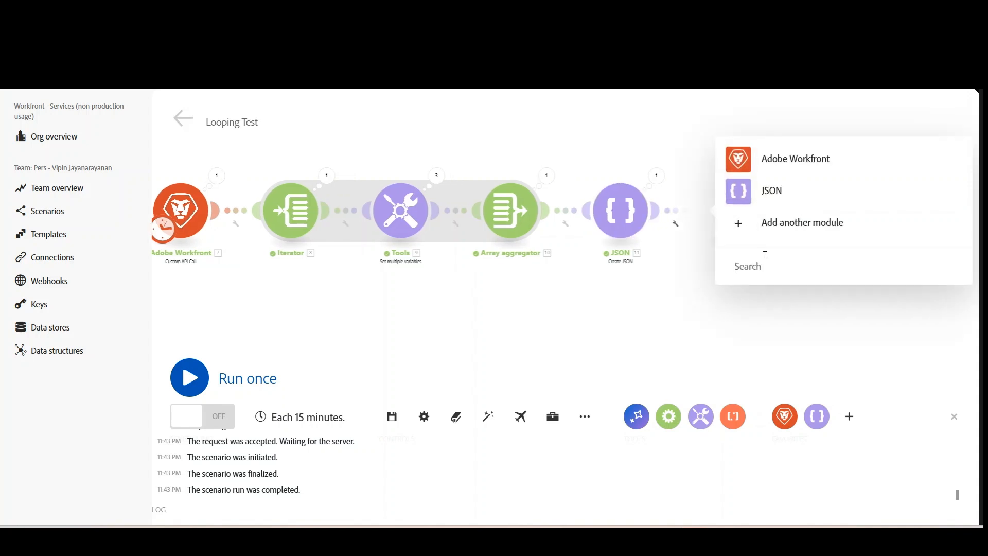
click(765, 255)
text(htt)
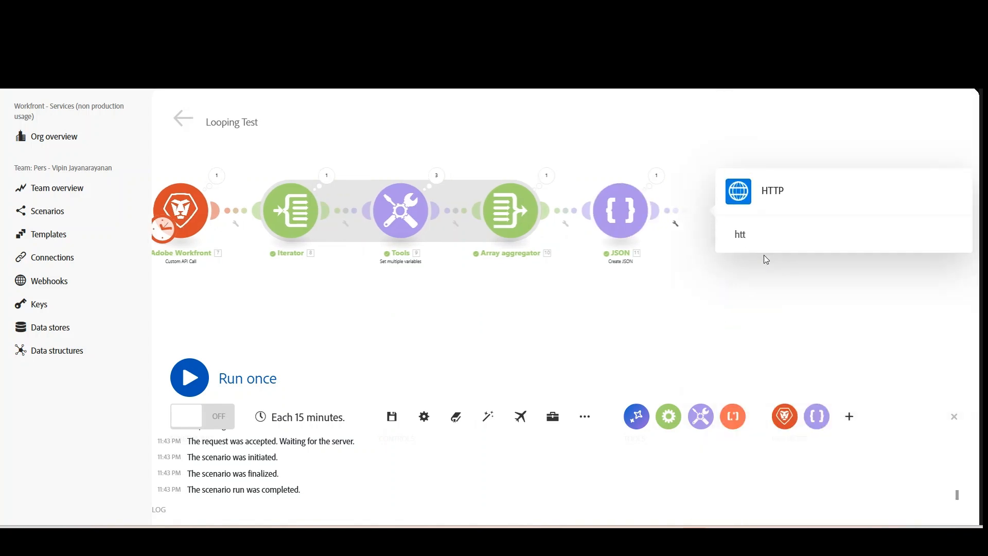
click(772, 191)
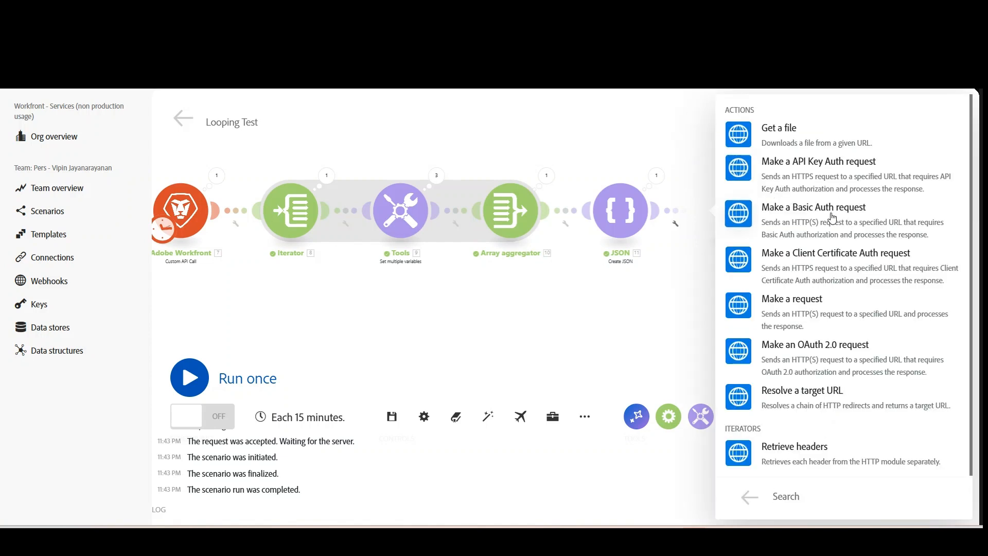
click(819, 313)
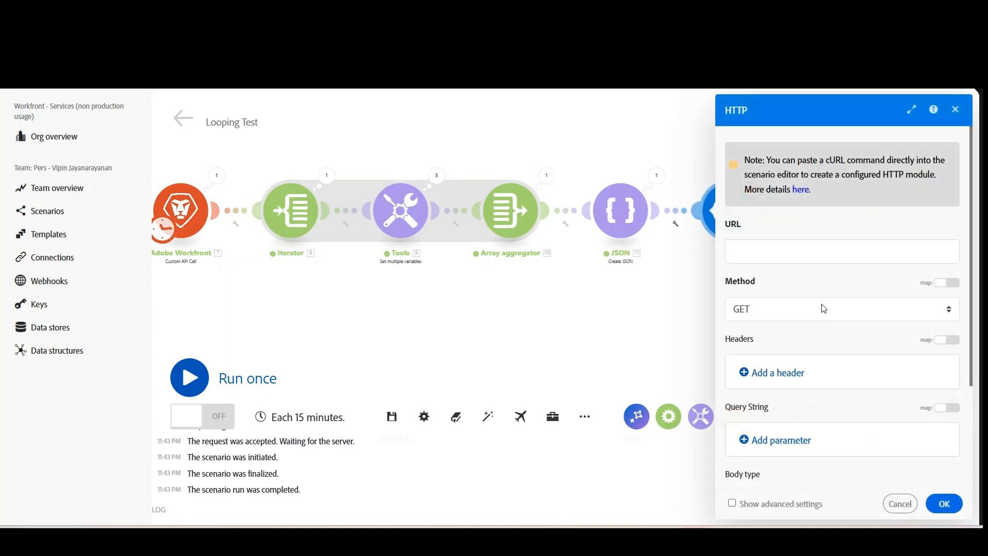
Enter hjhjhjh.com as the HTTP request's URL and set its body type to Raw.
click(780, 261)
text(hjhjhjh.com)
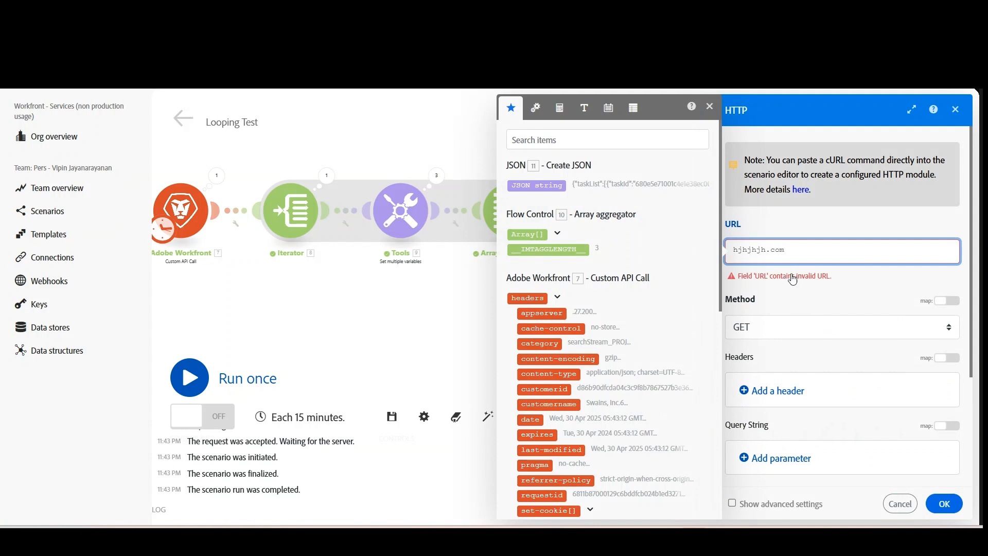
scroll(864, 450, down, 3)
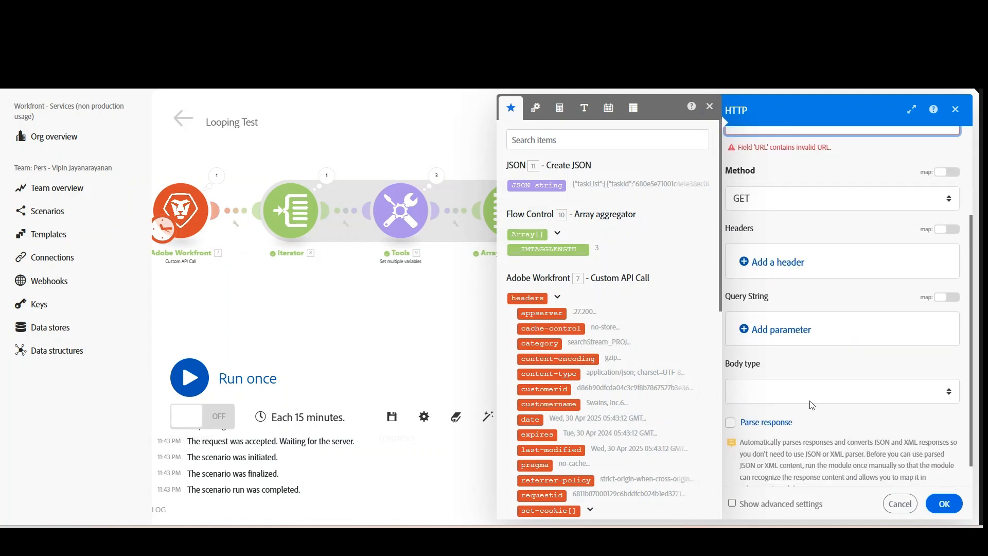
click(827, 396)
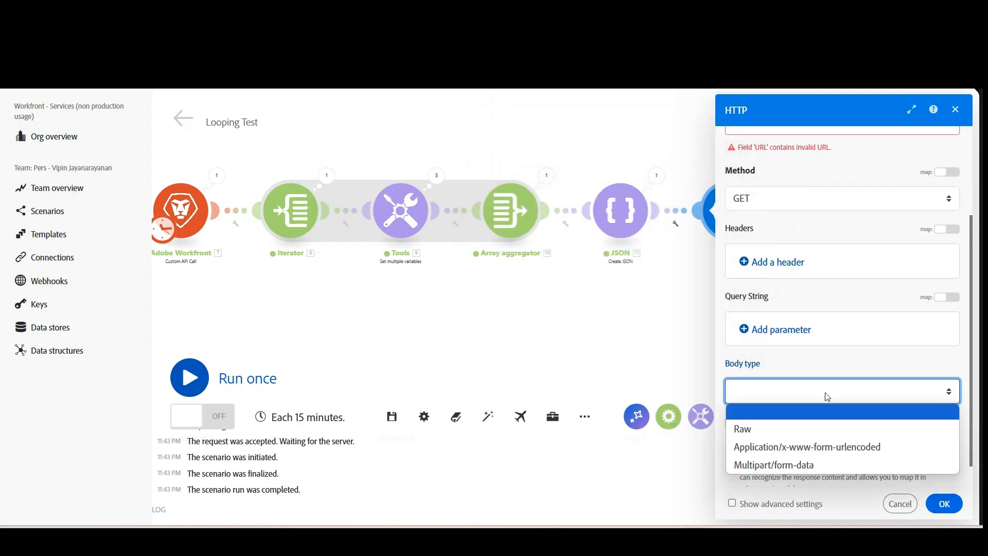
click(828, 403)
scroll(827, 405, down, 1)
click(796, 369)
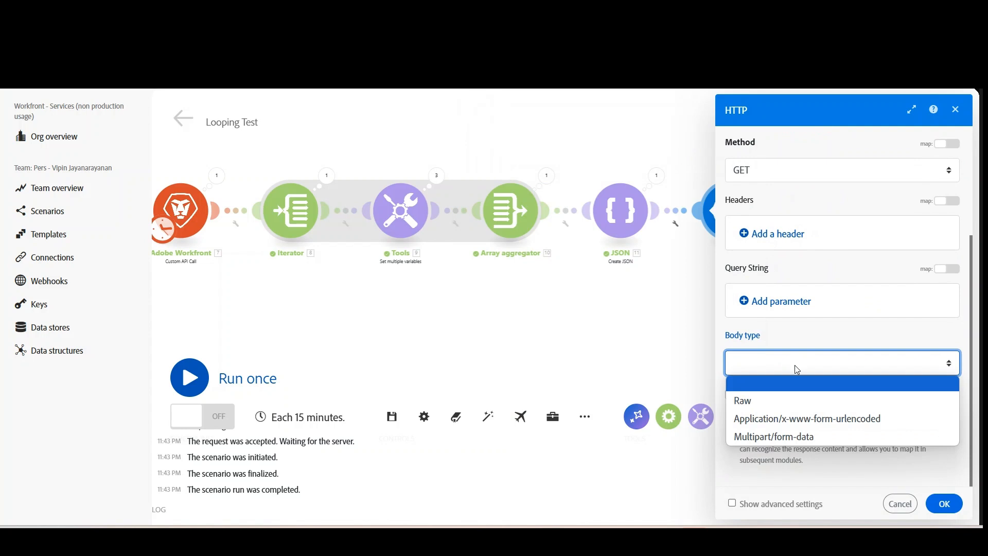
click(747, 400)
Set the content type to JSON (application/json) and map the Create JSON module's JSON string as request content, leaving the HTTP settings unsaved.
click(823, 424)
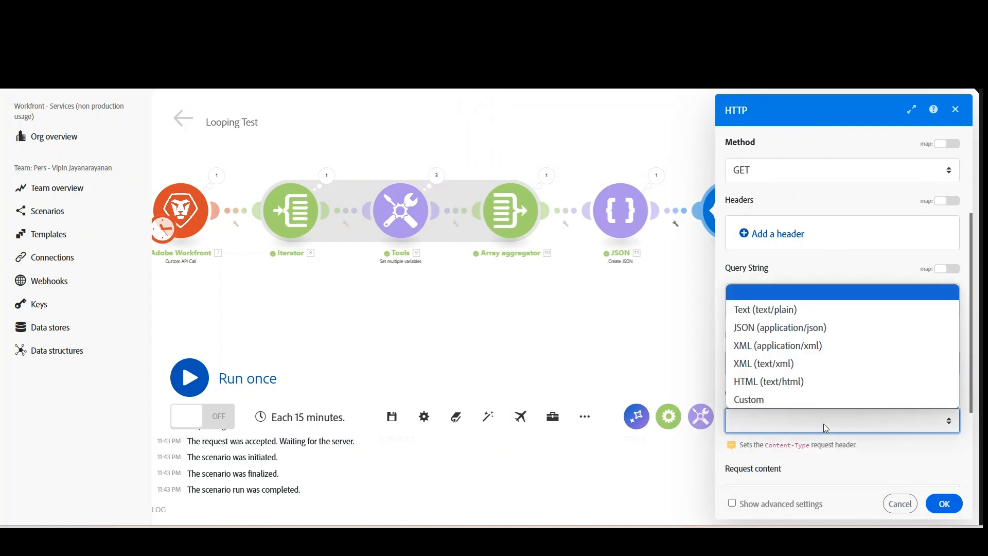
click(799, 330)
scroll(895, 391, down, 4)
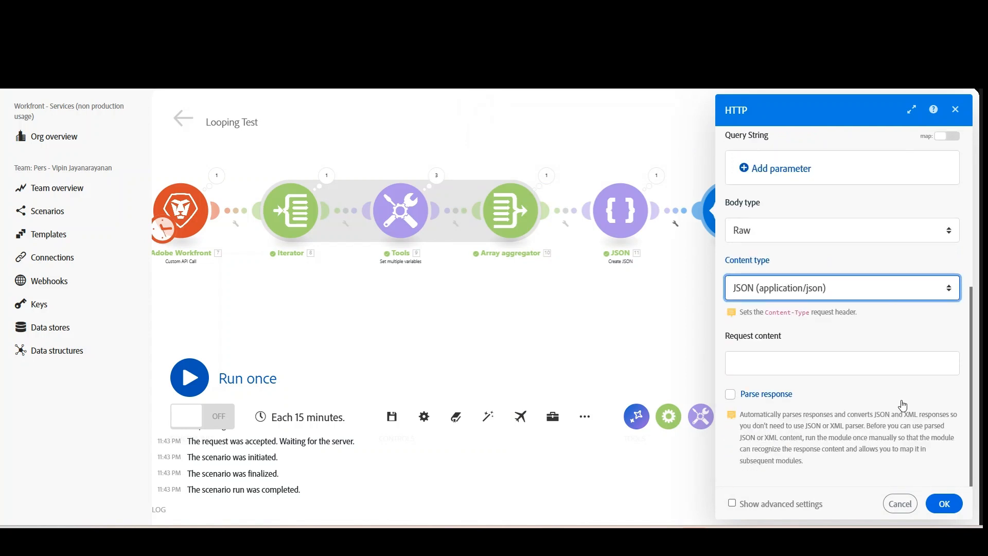
click(775, 367)
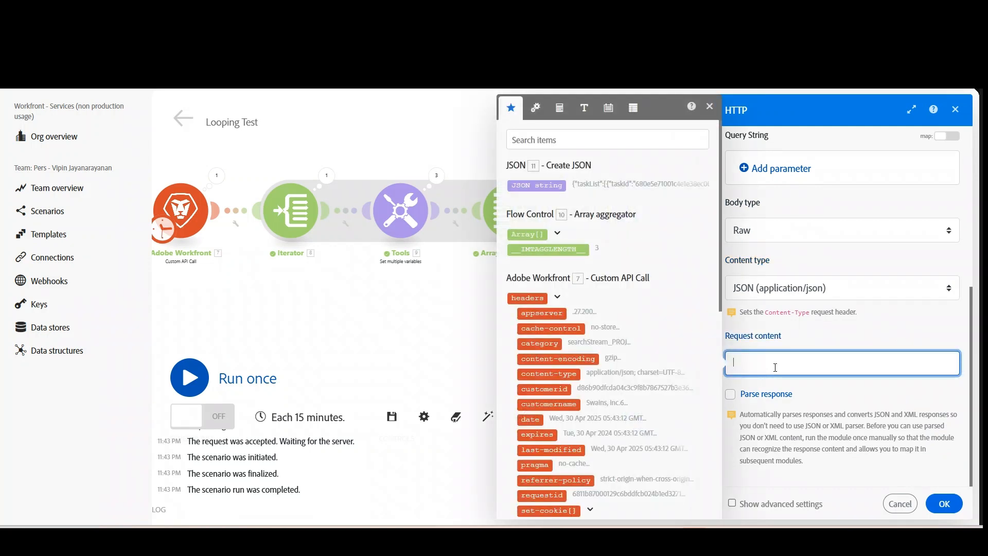
click(548, 187)
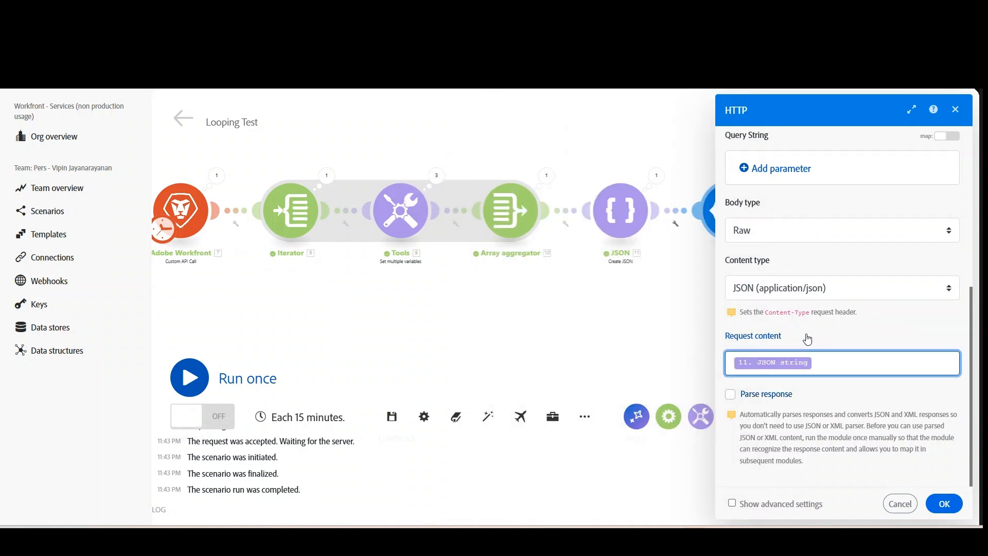
scroll(818, 357, up, 4)
scroll(817, 357, up, 2)
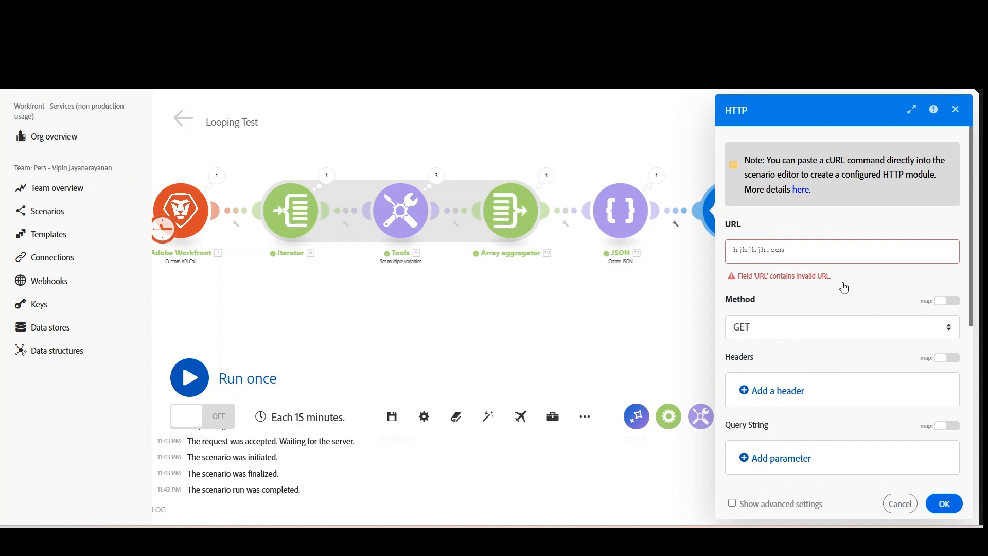
click(955, 109)
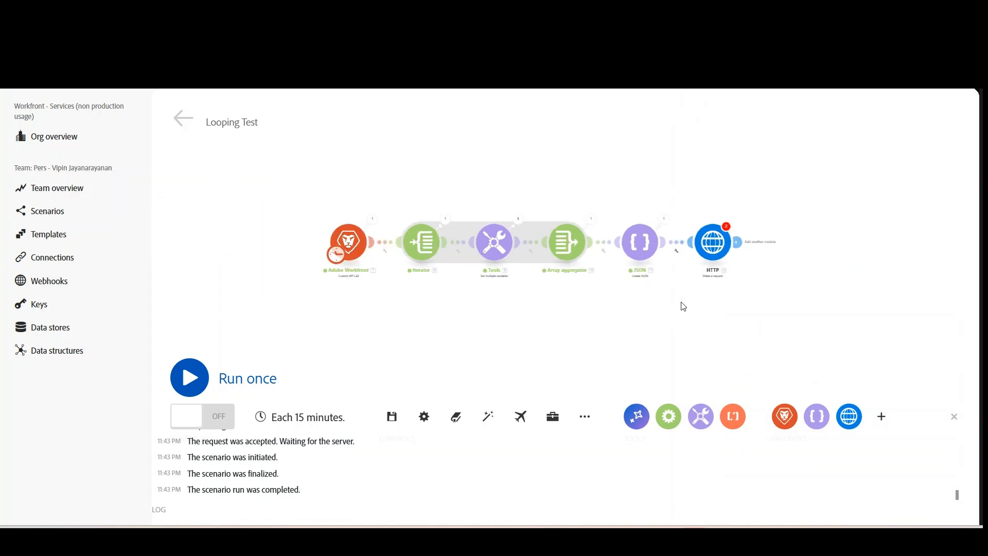
Save the Looping Test scenario anyway despite the HTTP module's unfilled fields.
click(390, 417)
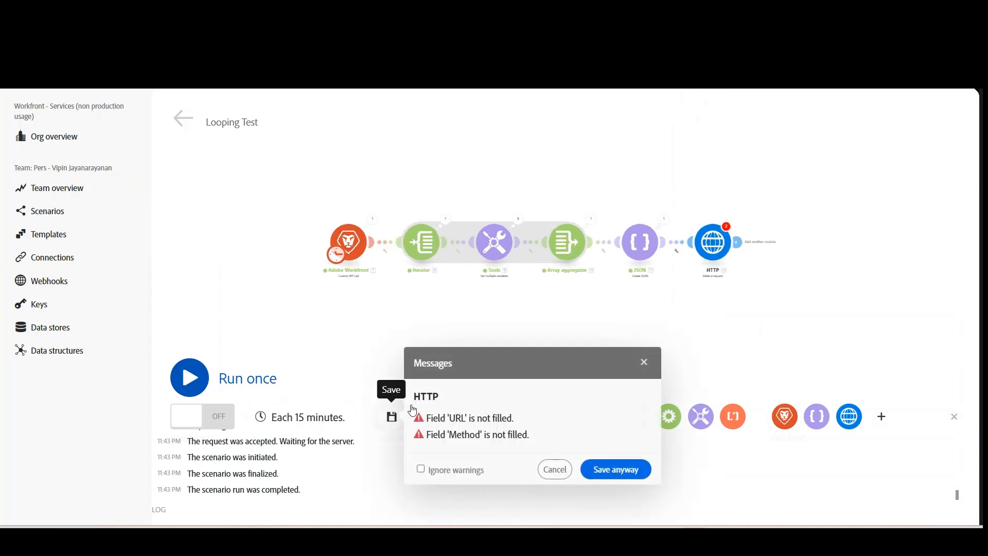
click(616, 469)
drag(575, 349, 527, 289)
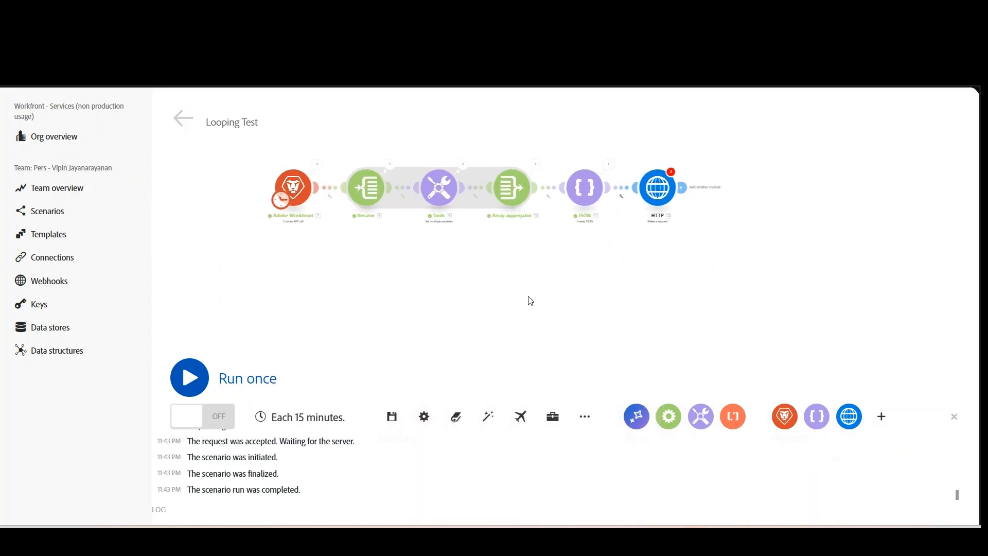